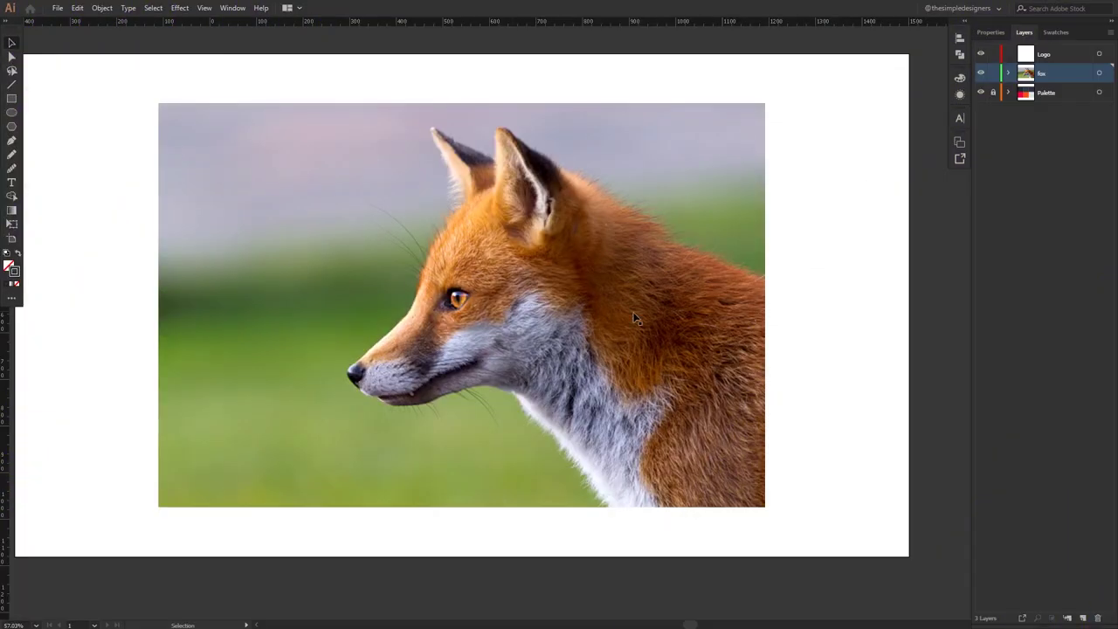
- Open the Layers panel flyout menu for the fox photo layer
click(1109, 33)
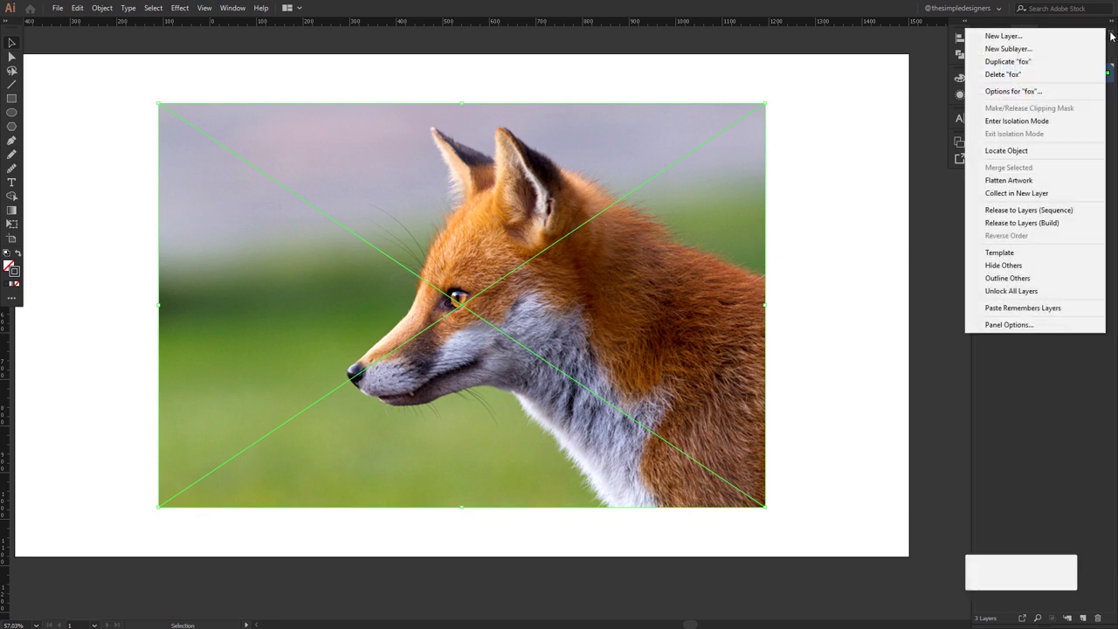
- Make the fox photo a template and draw a circle on the Logo layer, centred on the eye
click(996, 255)
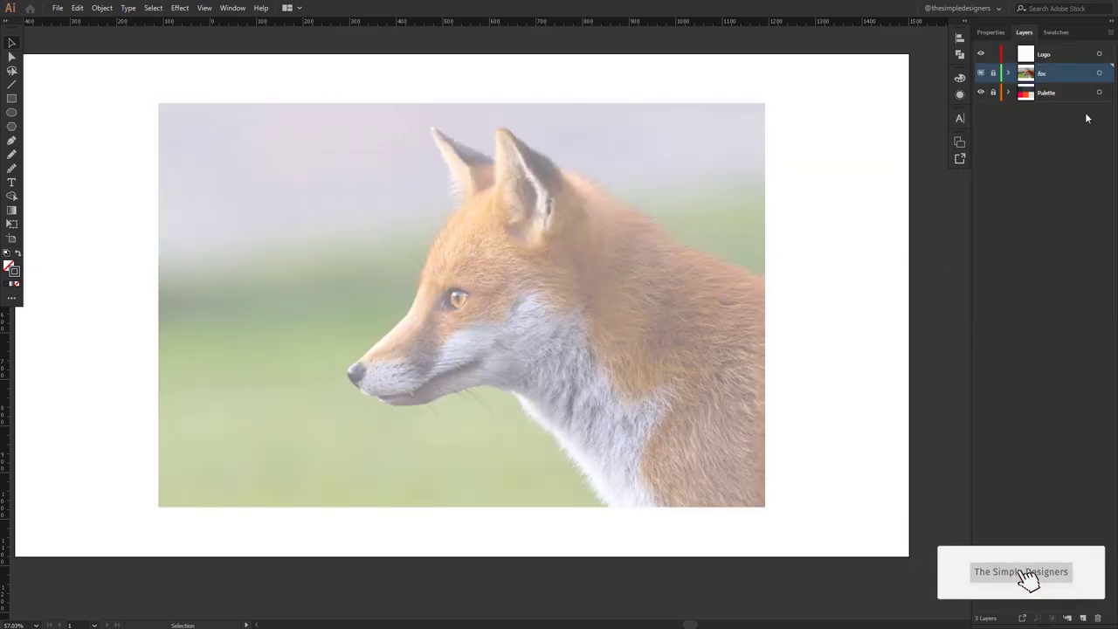
click(1045, 55)
key(l)
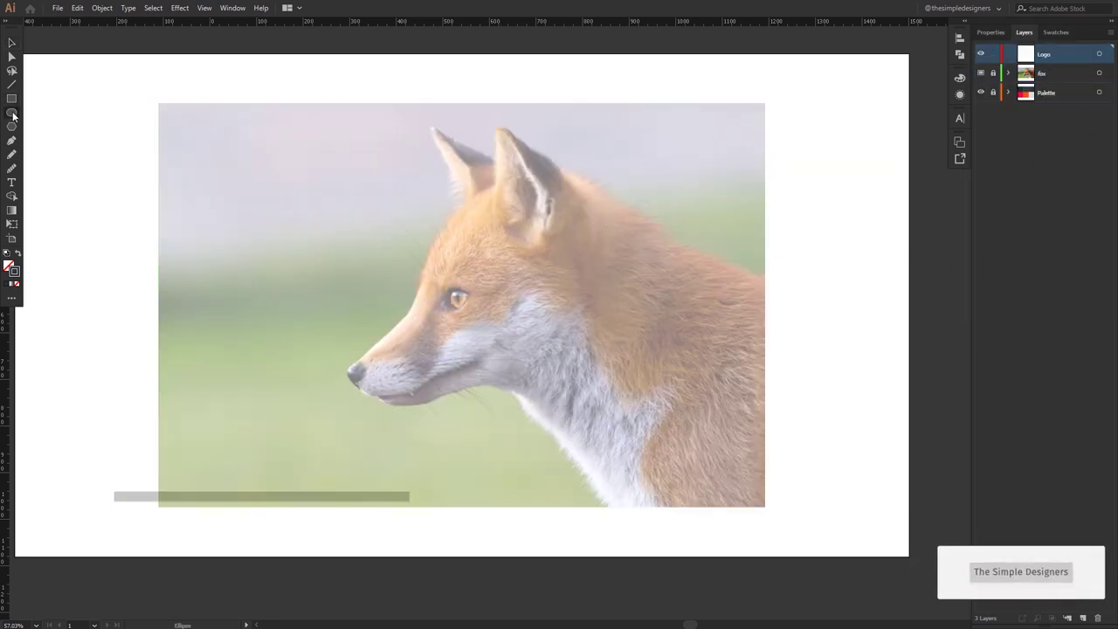
drag(462, 304, 318, 145)
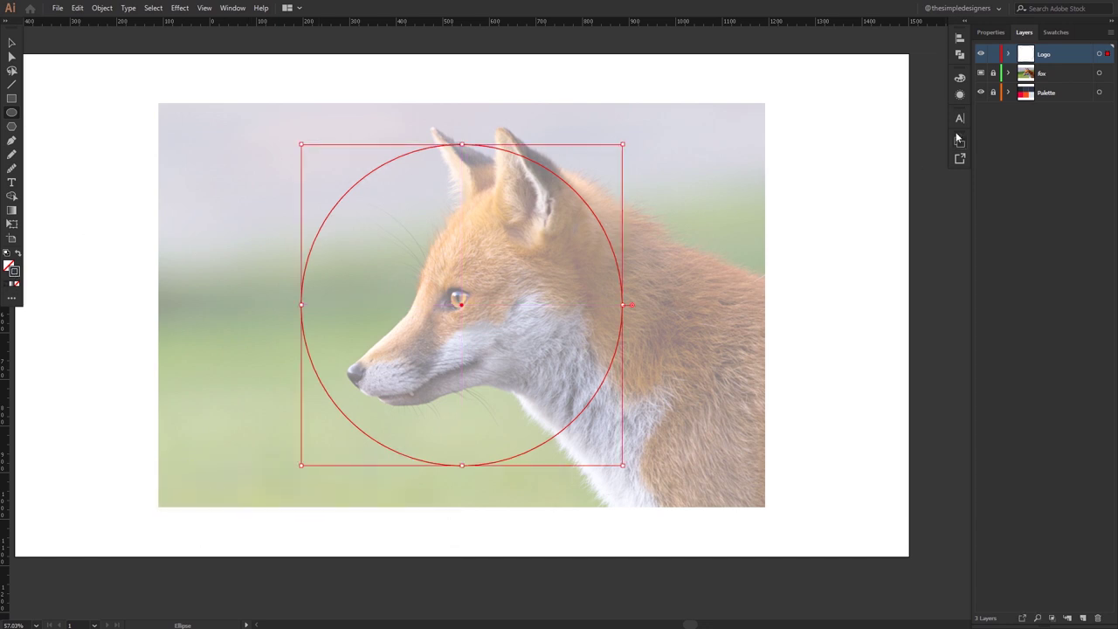
- Give the circle a pink D100A1 stroke
click(958, 78)
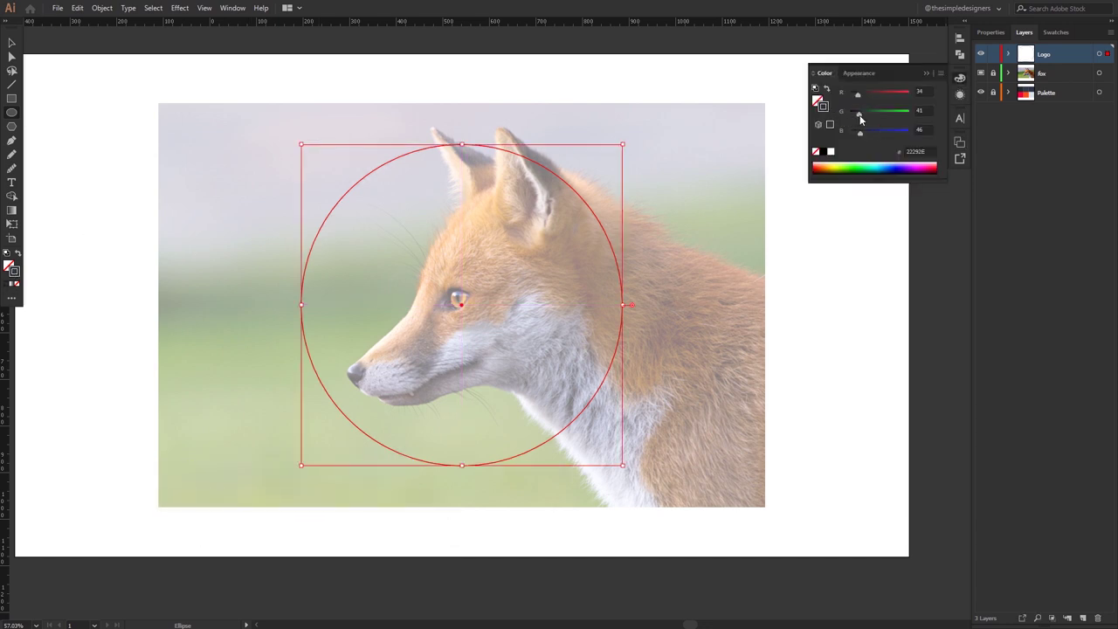
drag(861, 96, 915, 106)
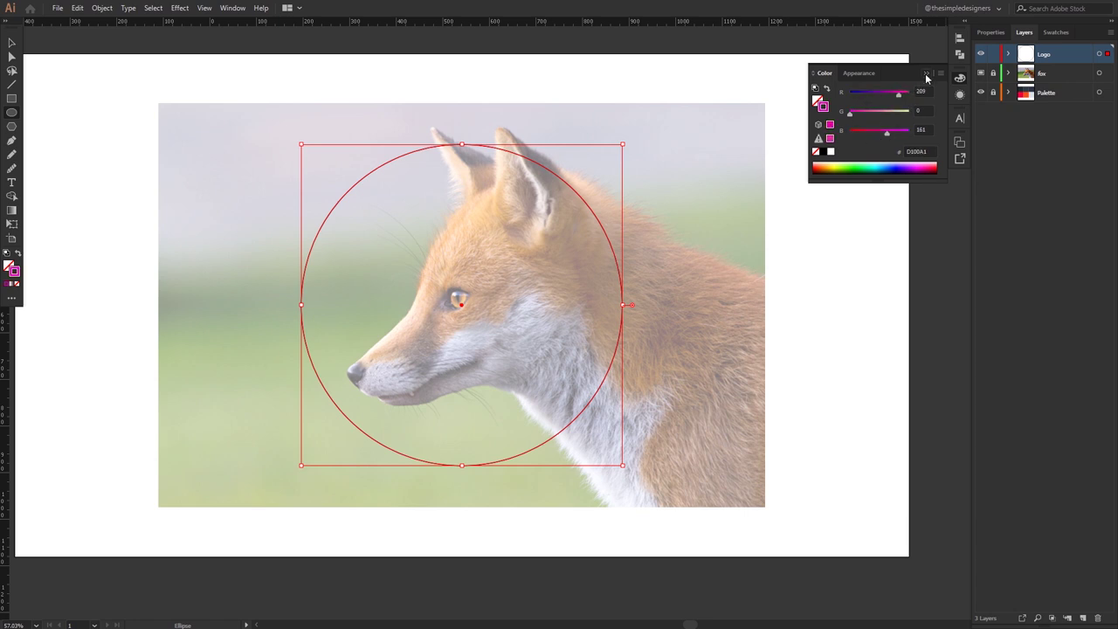
click(926, 75)
click(673, 264)
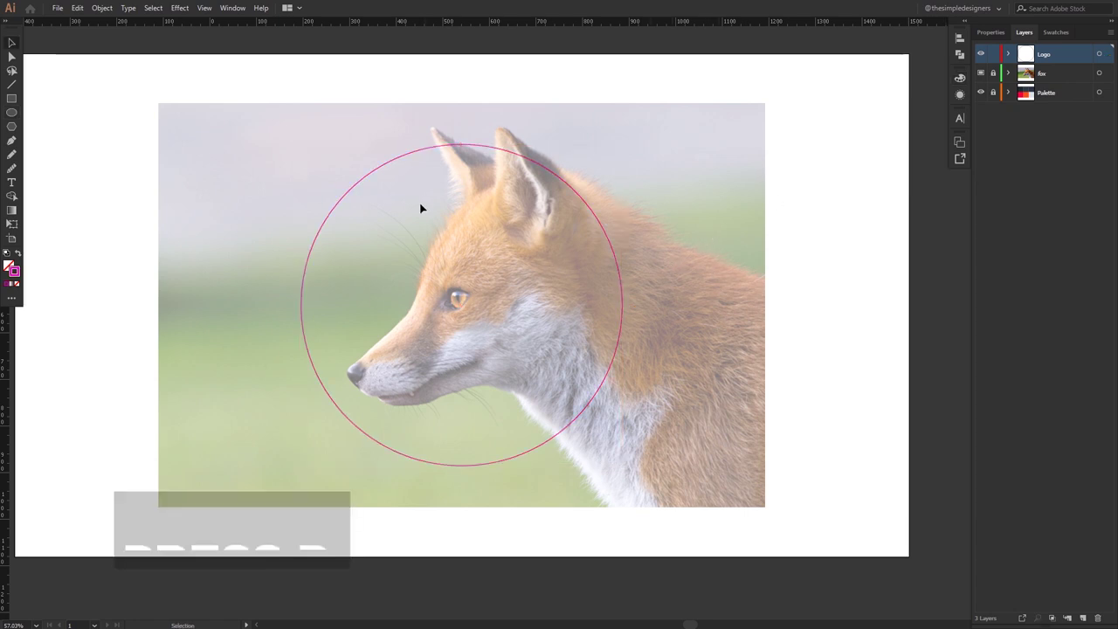
- Pen-trace the fox profile from the ear down the forehead, to the nose, along the jaw and down the neck
key(p)
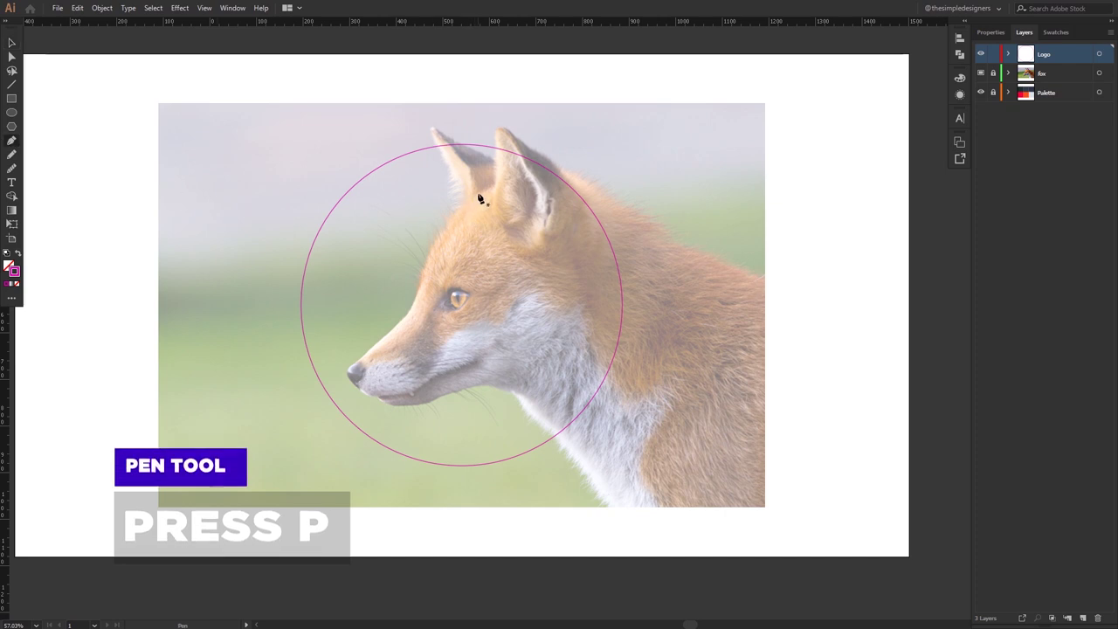
click(480, 190)
click(423, 273)
click(413, 305)
click(402, 337)
drag(402, 343, 403, 382)
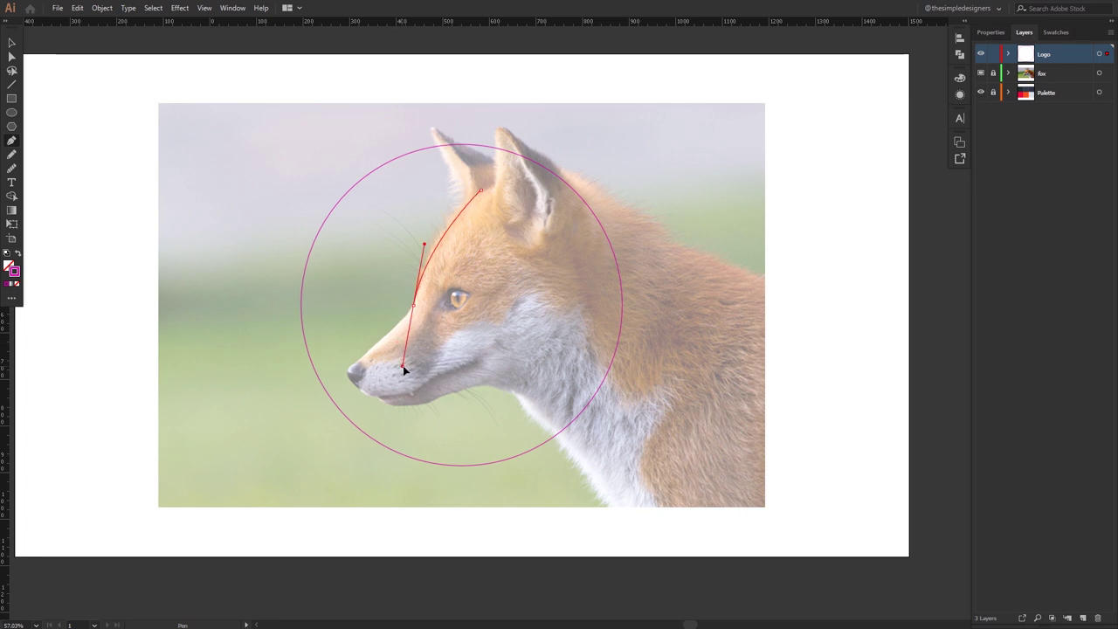
key(alt)
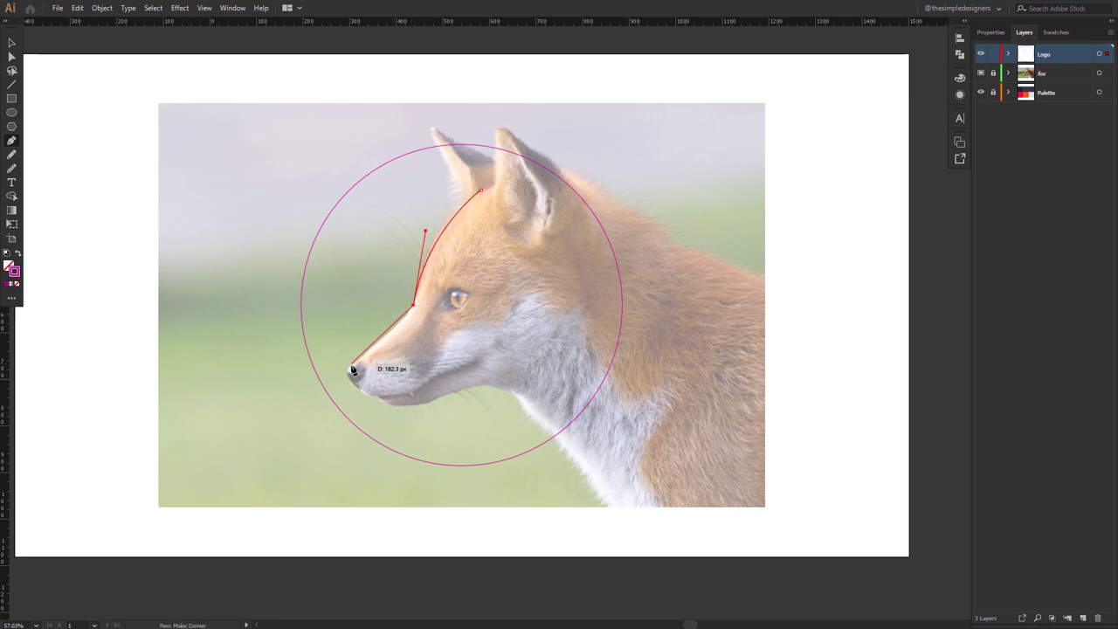
drag(389, 335, 336, 370)
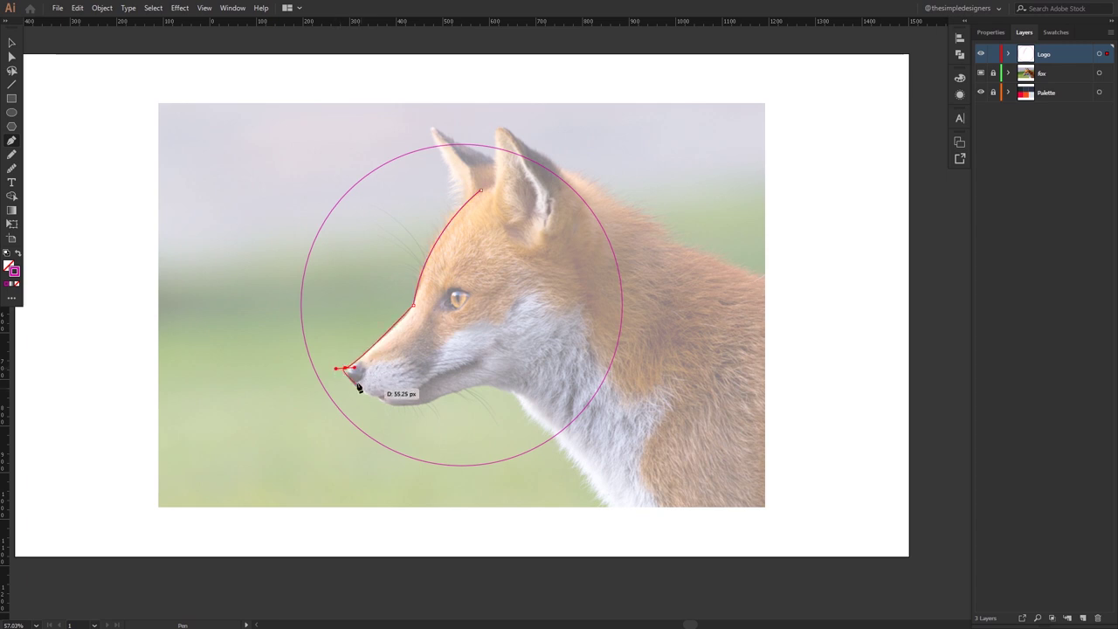
drag(431, 400, 483, 381)
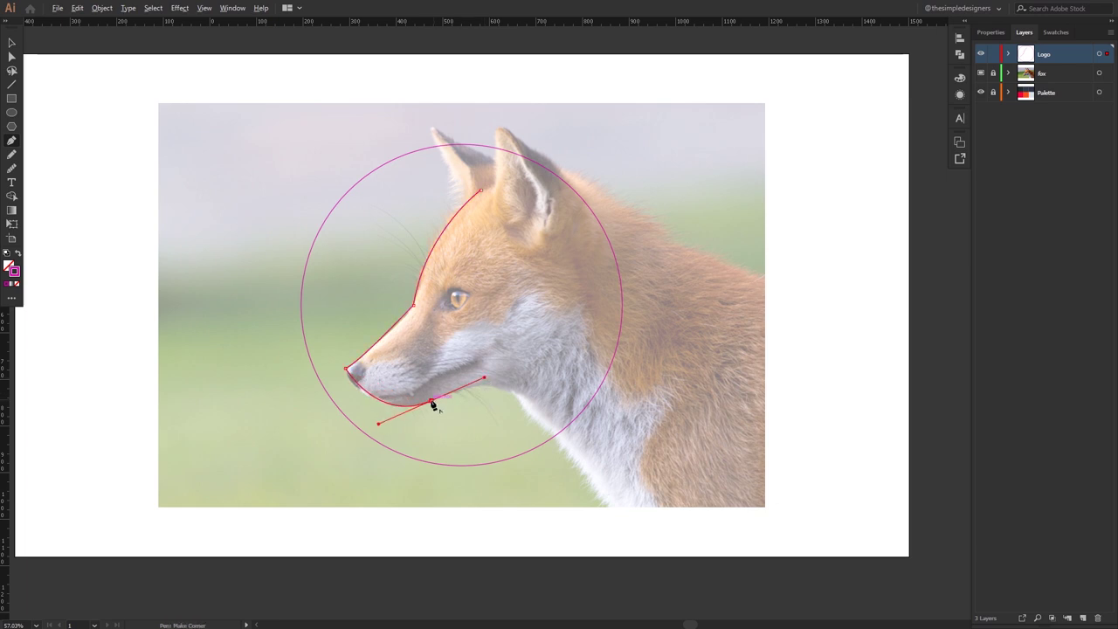
mouse_move(499, 416)
mouse_down()
mouse_move(553, 444)
mouse_move(591, 530)
mouse_up()
drag(552, 439, 553, 447)
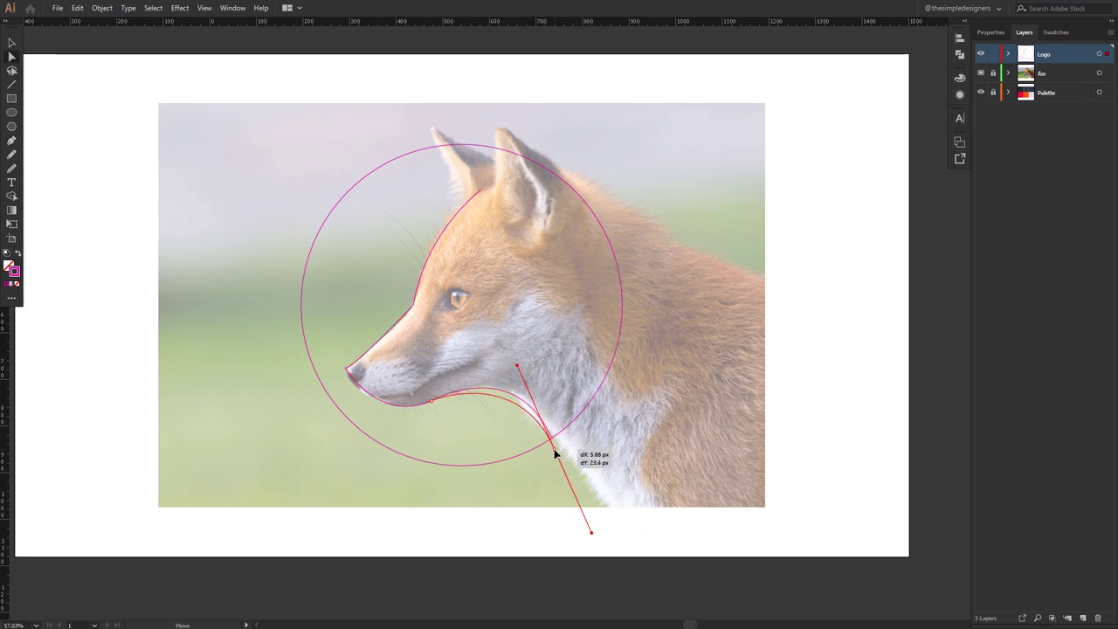
- Refine the jaw, chin and nose-to-ear curves, deleting the extra snout anchor
drag(516, 366, 521, 357)
drag(430, 401, 378, 424)
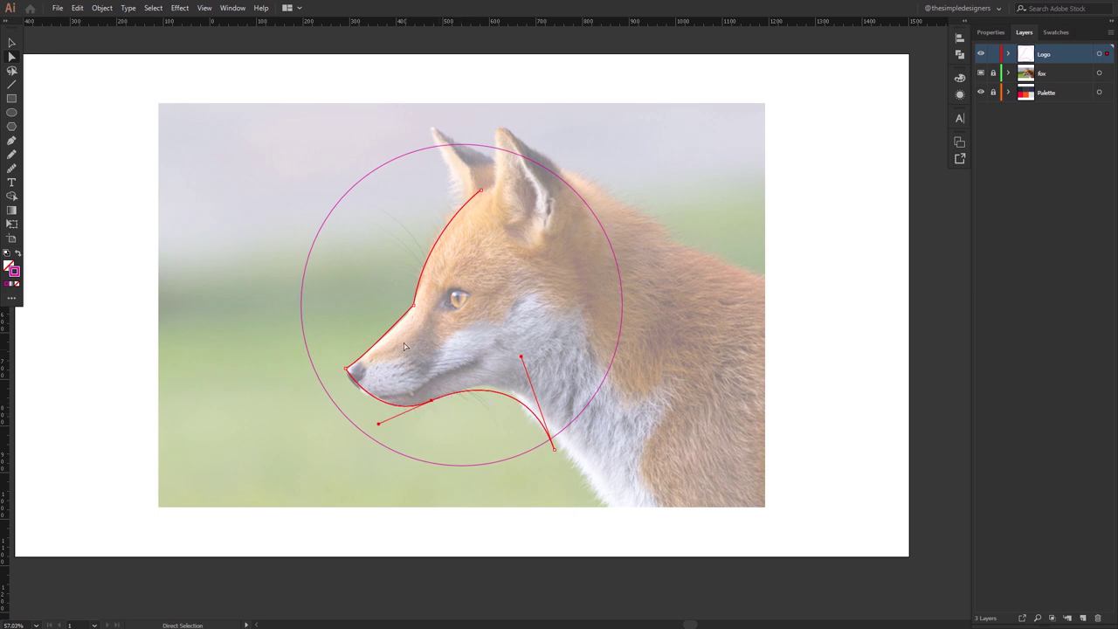
click(416, 307)
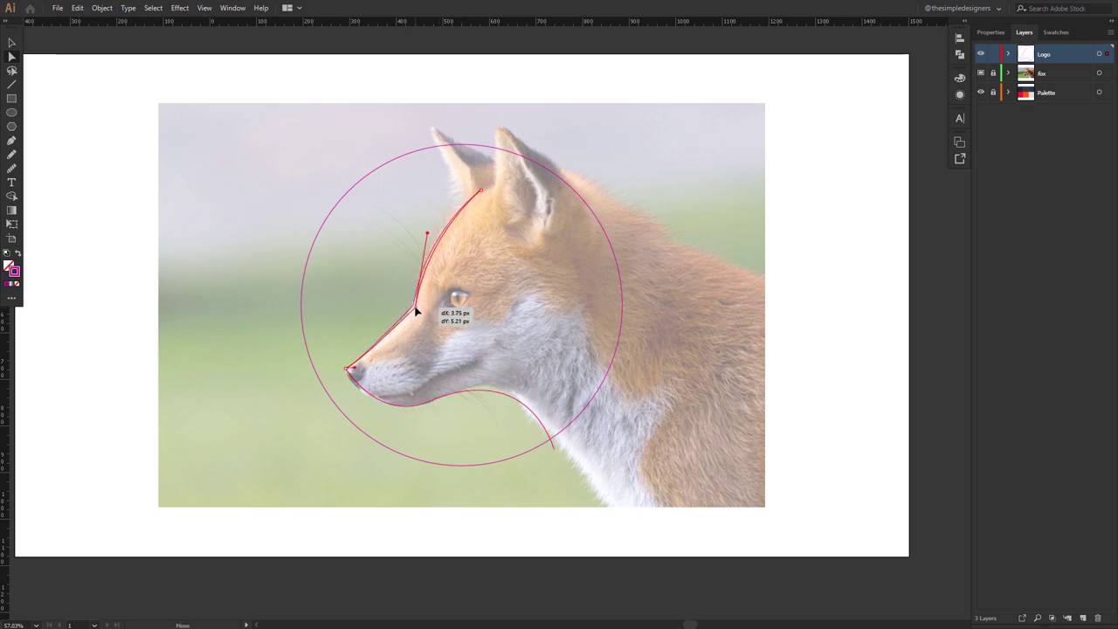
key(Delete)
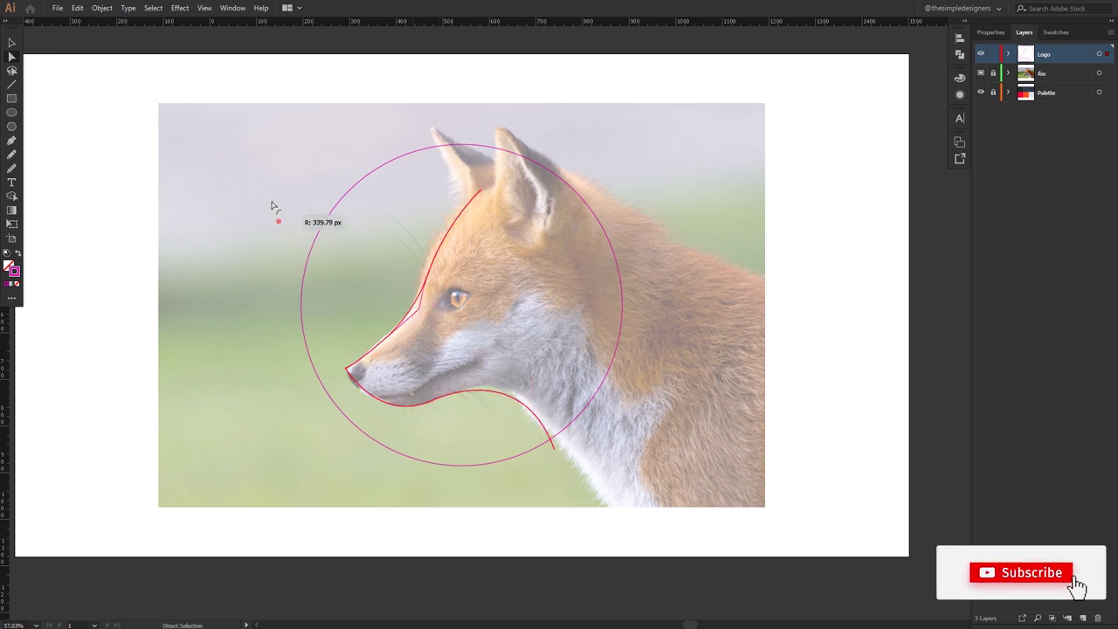
drag(446, 253, 429, 262)
drag(480, 189, 485, 186)
drag(398, 332, 384, 375)
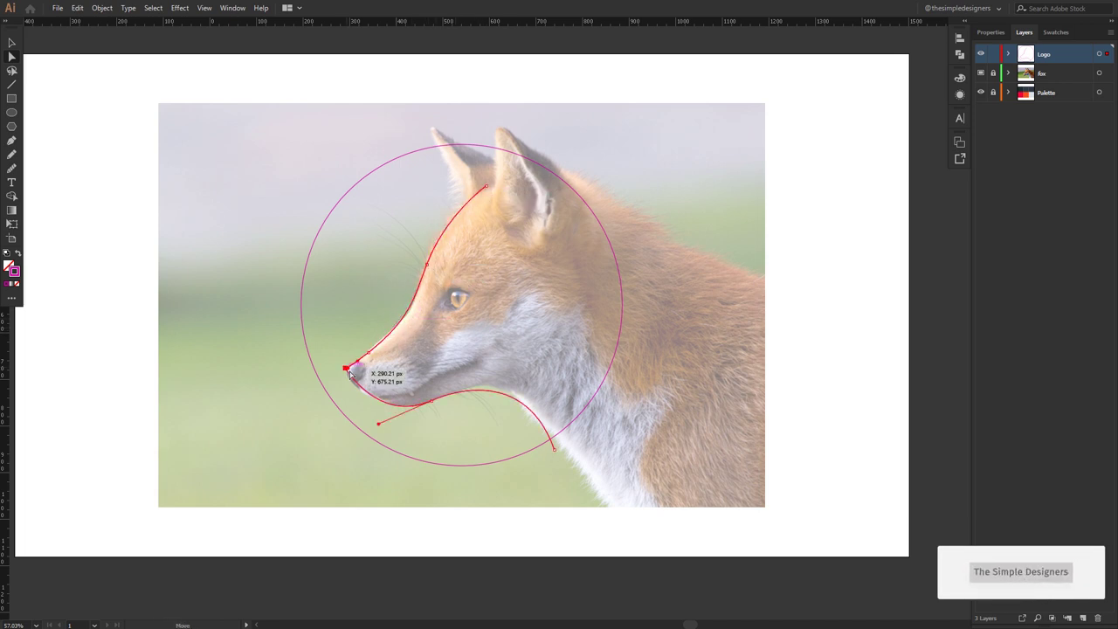
click(478, 452)
key(v)
click(568, 183)
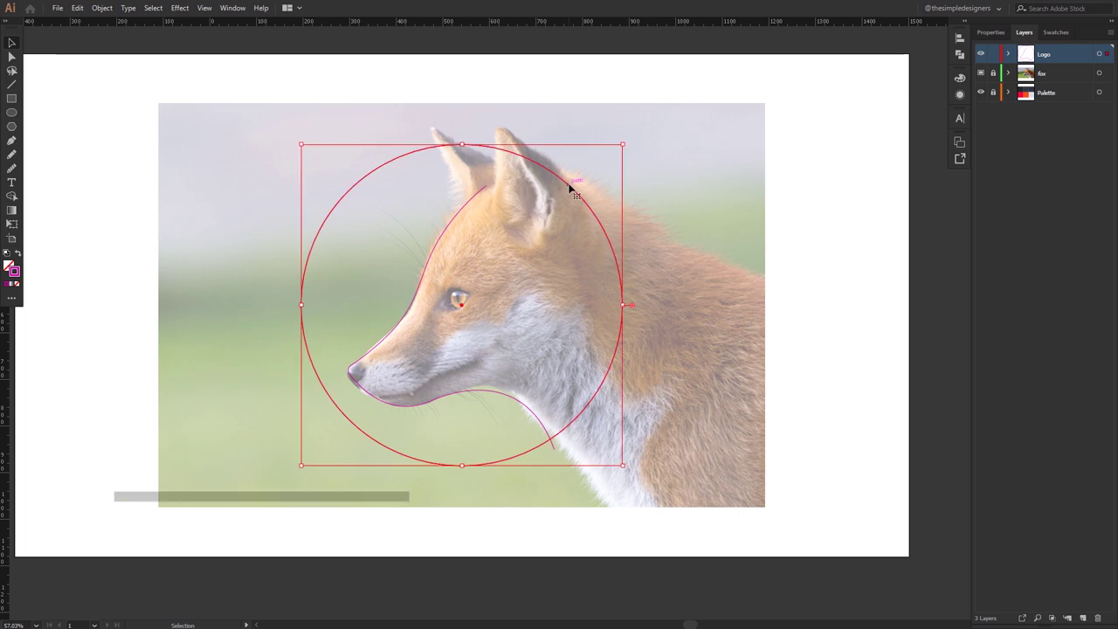
- Alt-drag a copy of the pink circle up and left to overlap the forehead and muzzle
mouse_move(569, 183)
mouse_down()
mouse_move(491, 186)
mouse_move(452, 151)
mouse_up()
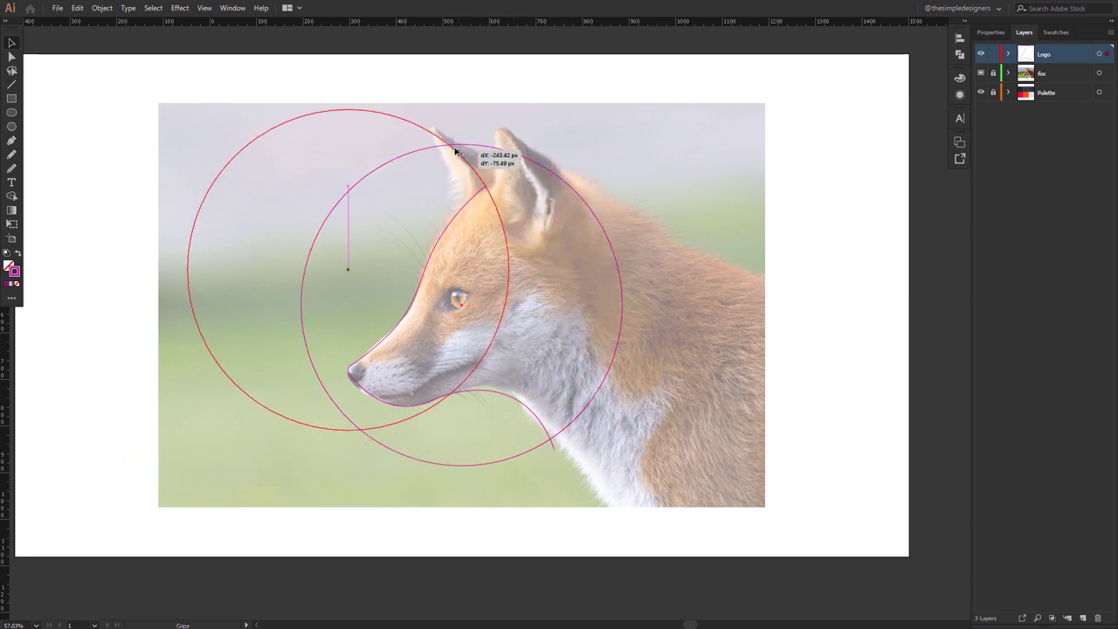
drag(452, 151, 454, 153)
click(506, 170)
key(ctrl+1)
key(ctrl+0)
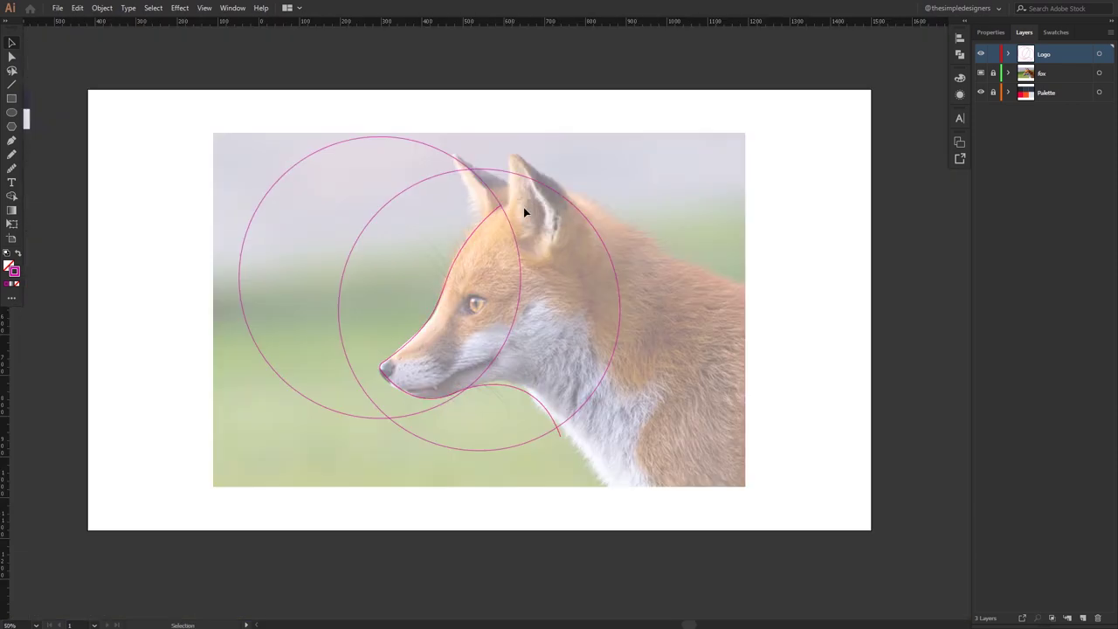
key(ctrl+1)
key(p)
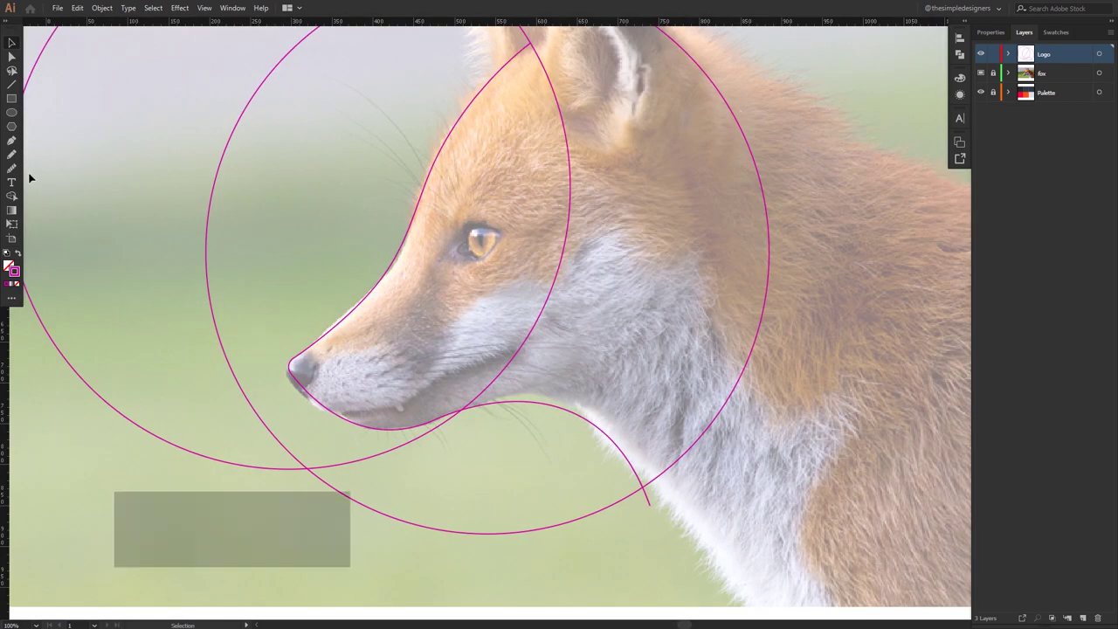
- Draw a cheek-tuft path from the chin up to a sharp corner, then sweeping out across the neck
click(412, 427)
mouse_move(570, 343)
mouse_down()
mouse_move(666, 362)
mouse_move(641, 355)
mouse_move(651, 356)
mouse_up()
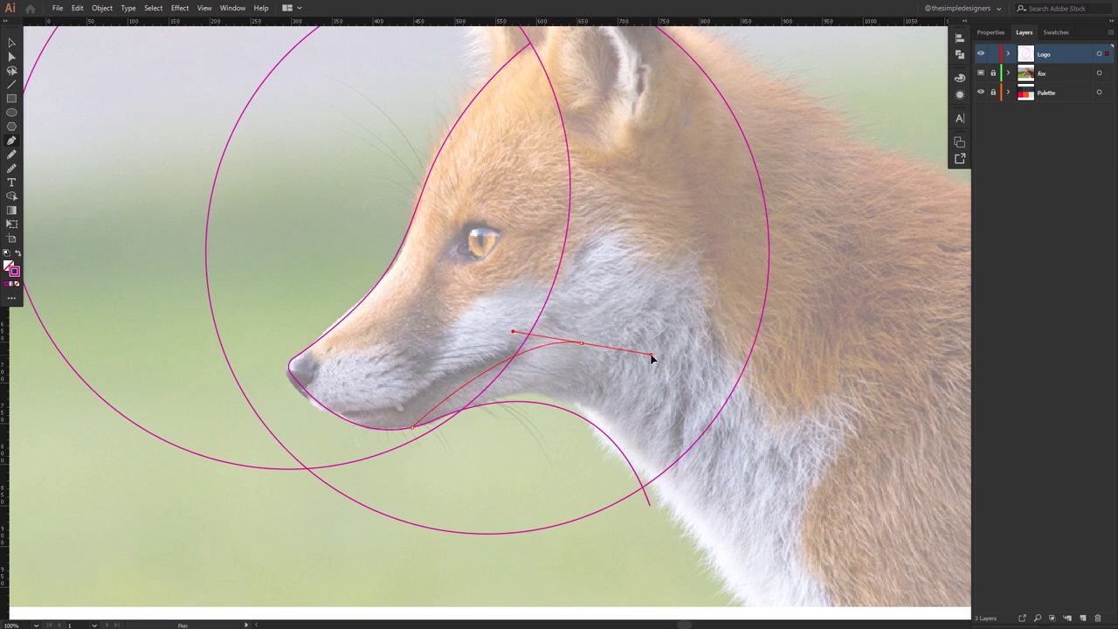
click(583, 344)
drag(570, 315, 551, 308)
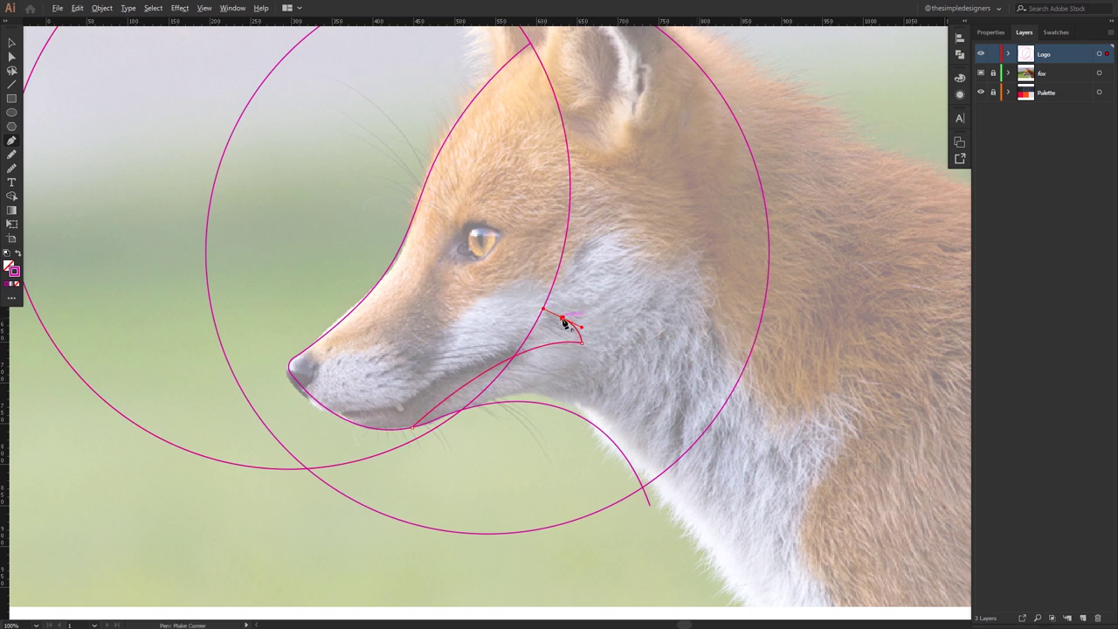
click(564, 319)
drag(746, 362, 837, 472)
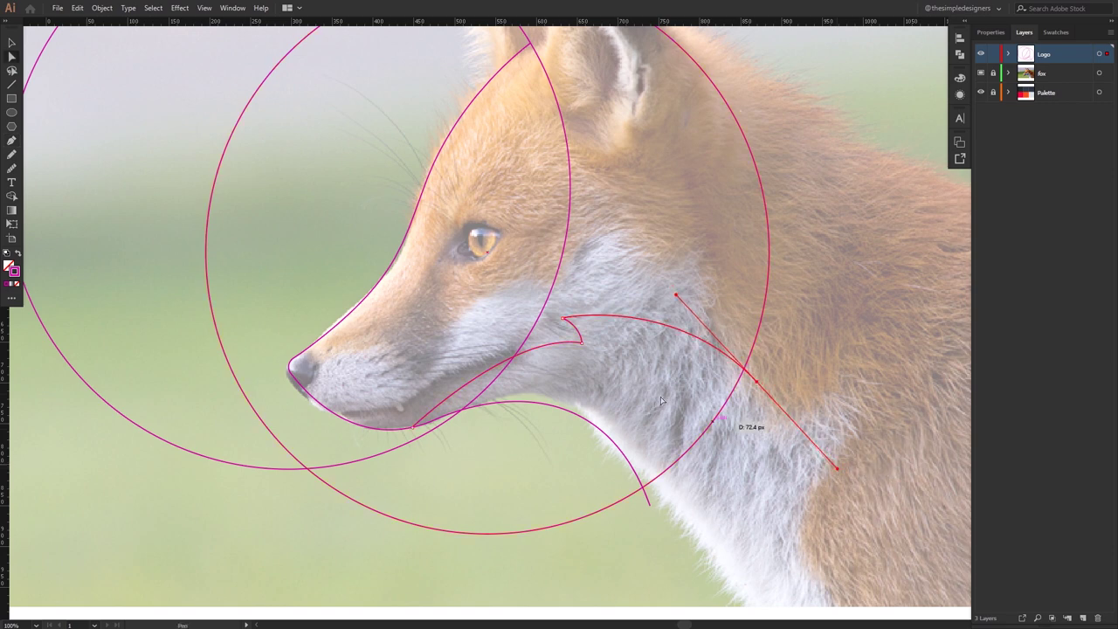
drag(562, 318, 553, 323)
scroll(569, 331, up, 1)
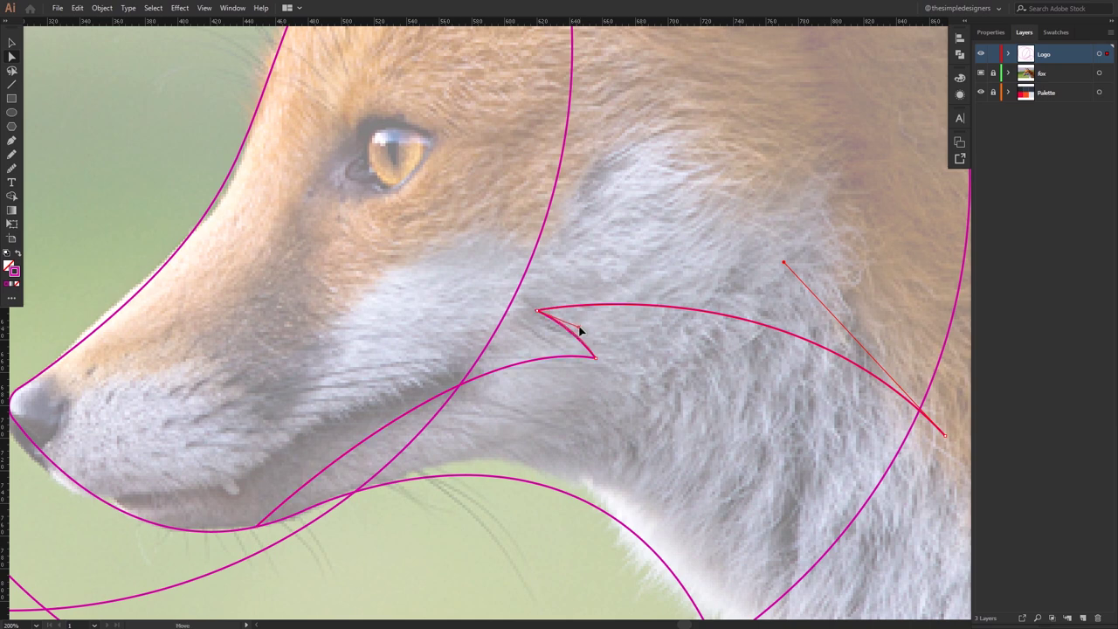
scroll(655, 371, down, 1)
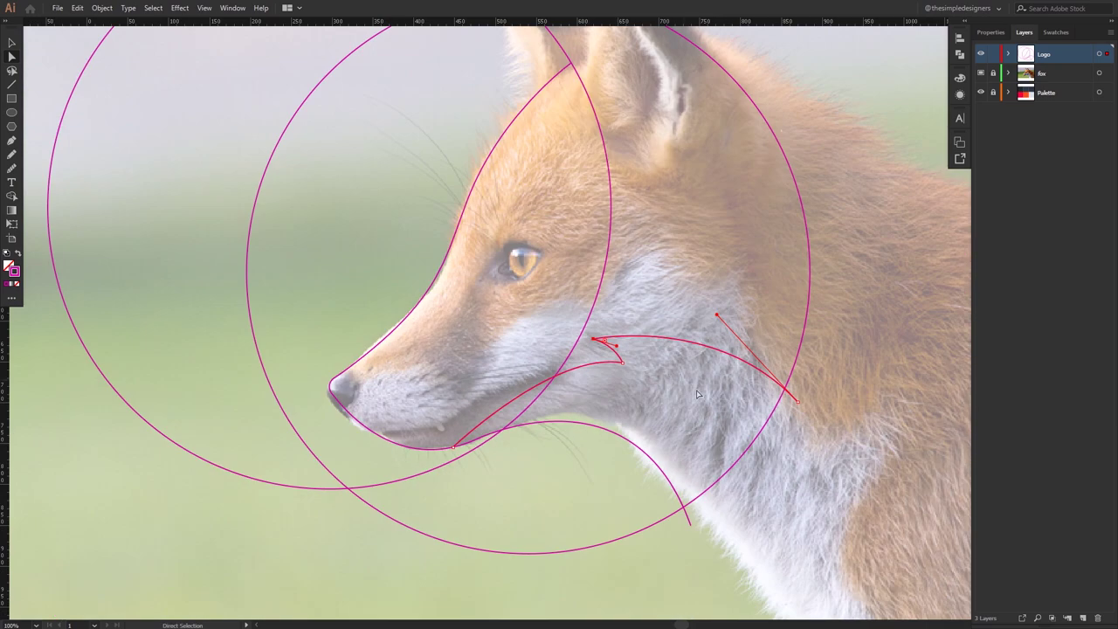
scroll(611, 437, up, 1)
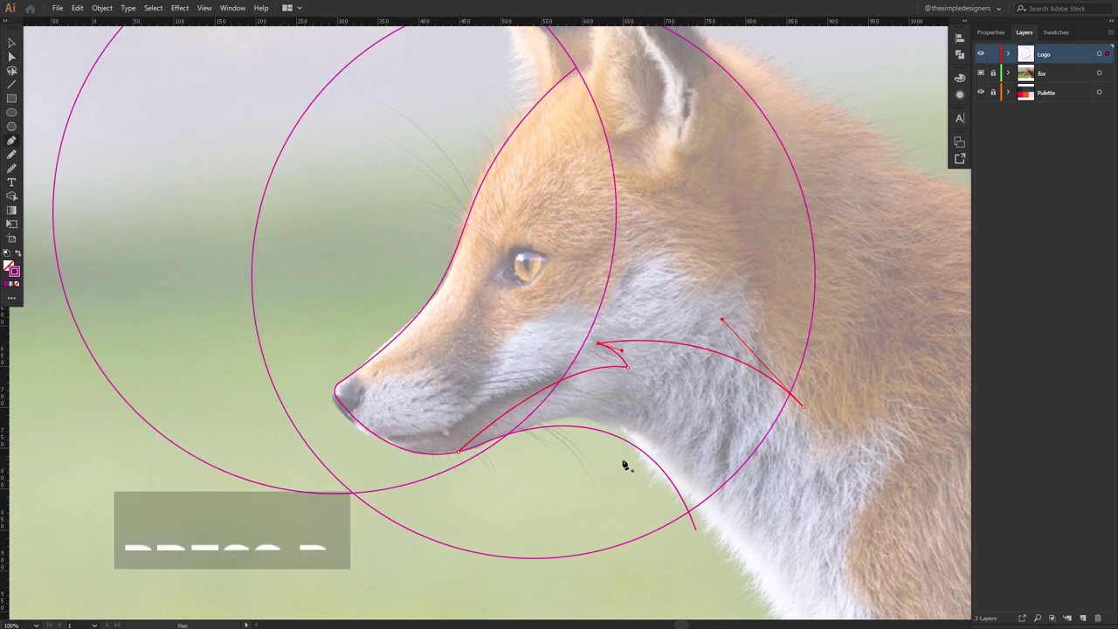
- Pen-draw a hooked curve from below the jaw down to a point on the neck
key(p)
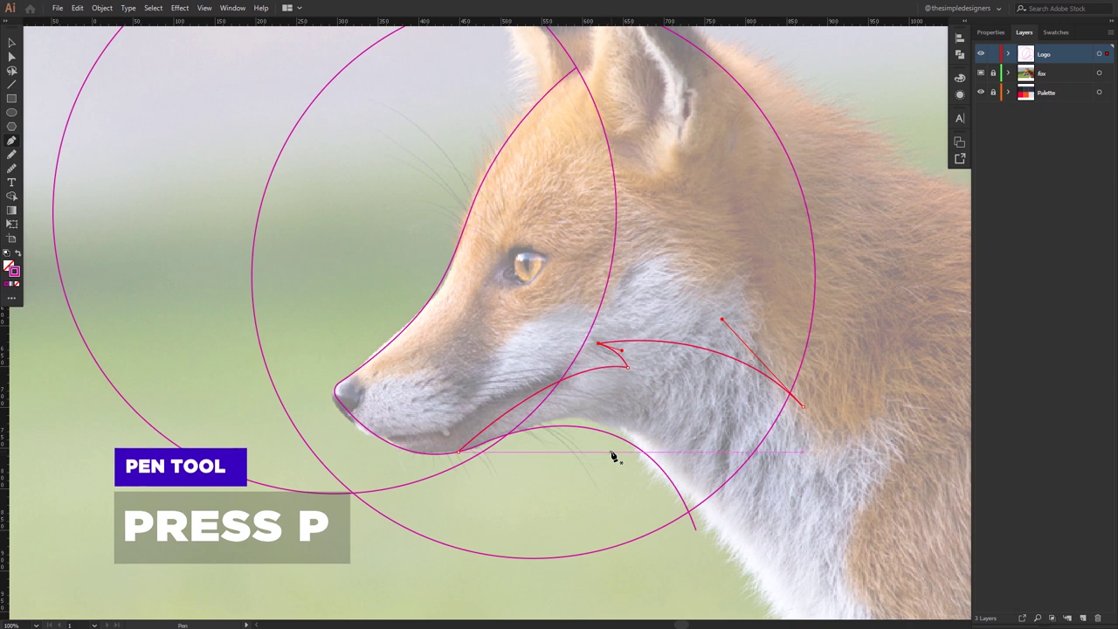
drag(612, 451, 614, 414)
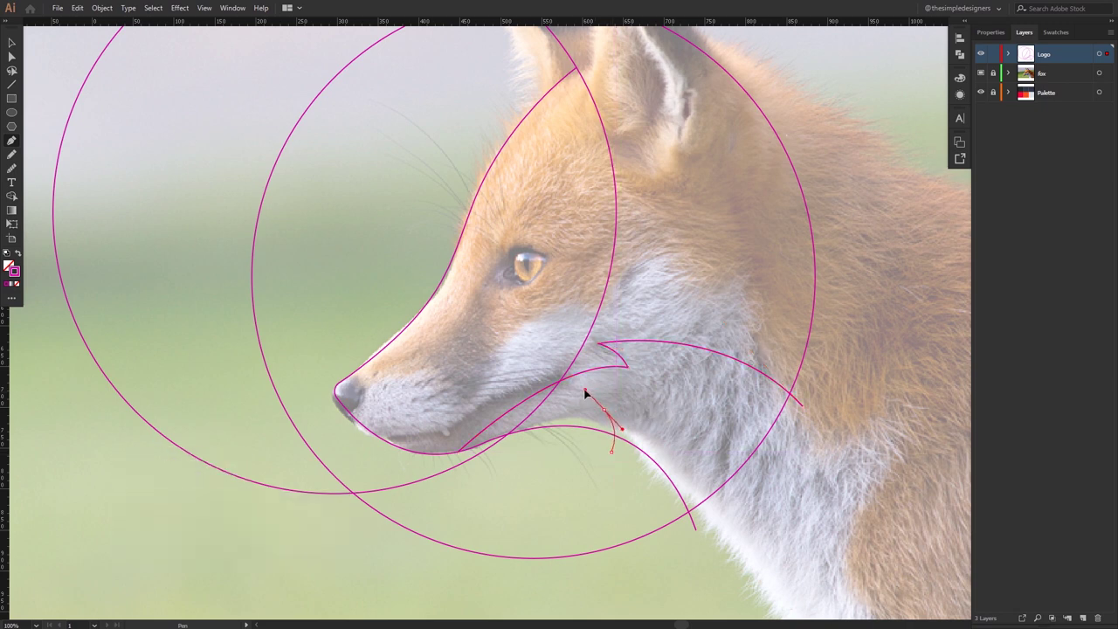
click(702, 506)
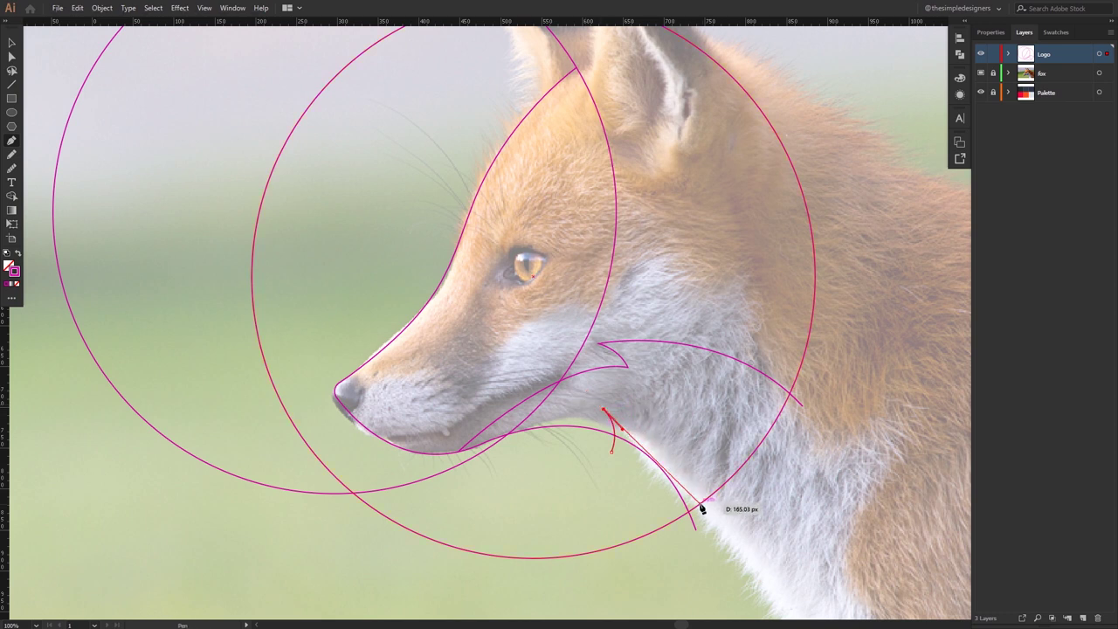
drag(701, 507, 718, 607)
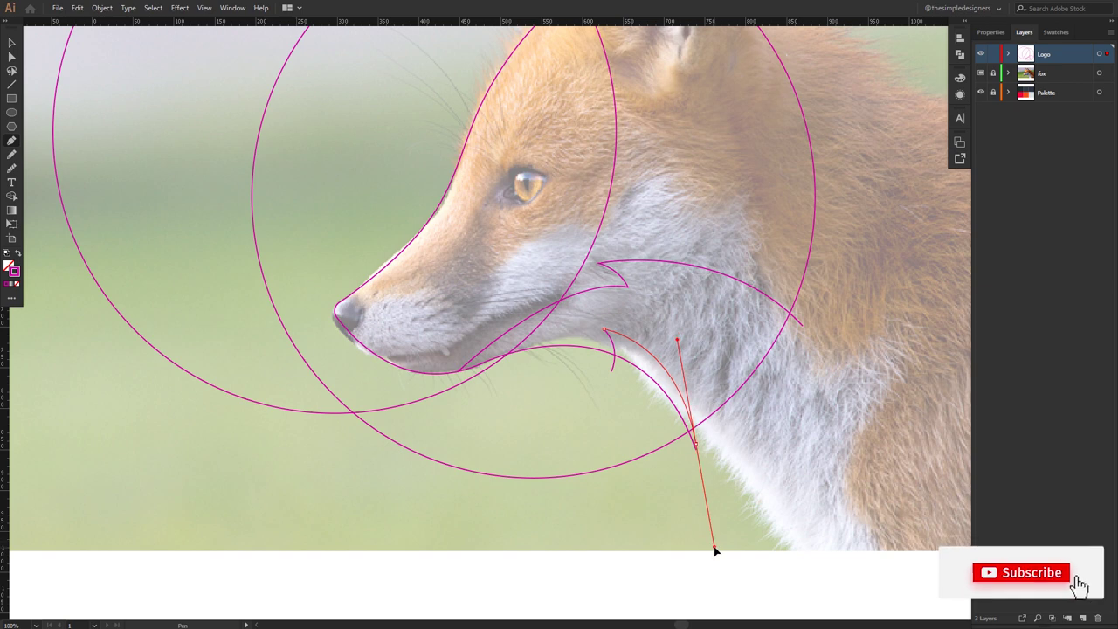
drag(715, 549, 717, 556)
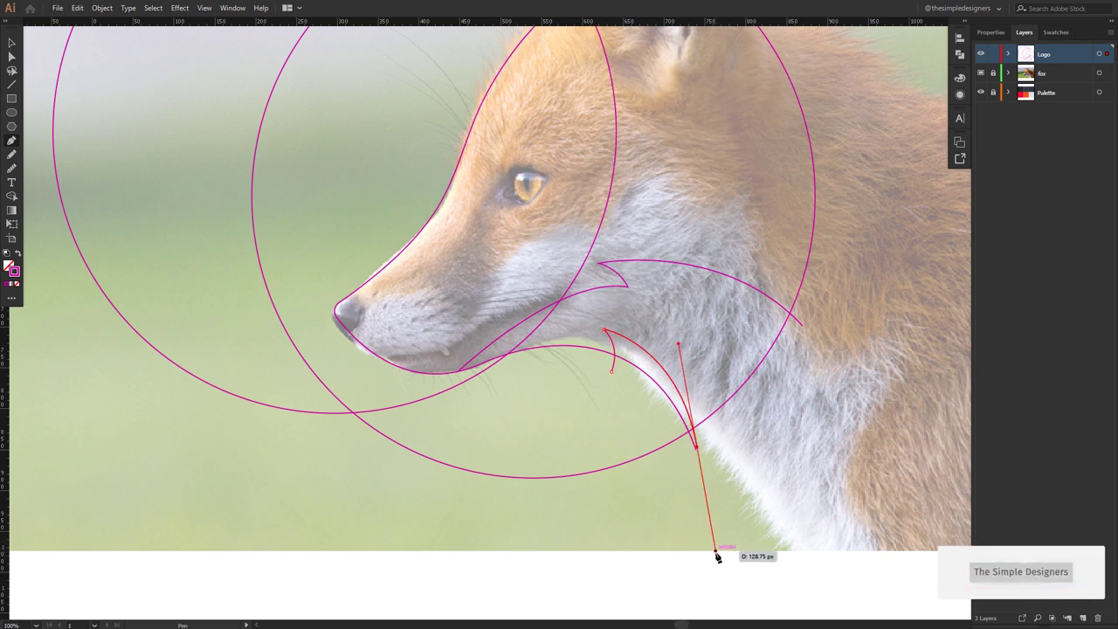
ctrl+click(701, 436)
- Adjust the top and bottom anchors of the neck curve with Direct Selection
scroll(616, 354, up, 2)
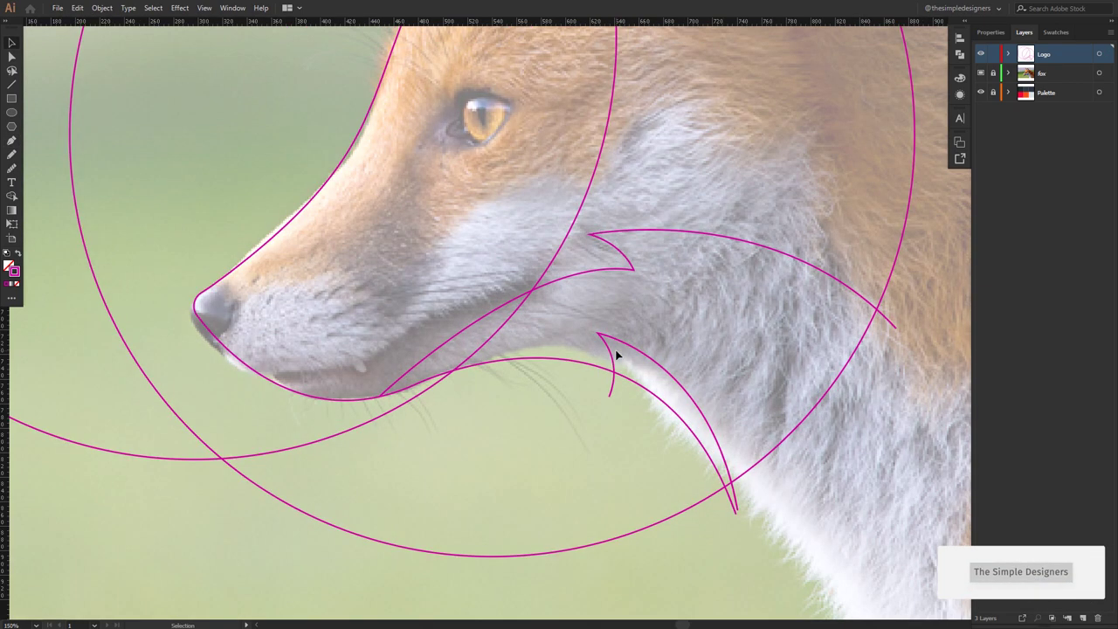
key(a)
drag(594, 340, 602, 335)
drag(609, 396, 611, 393)
key(ctrl+0)
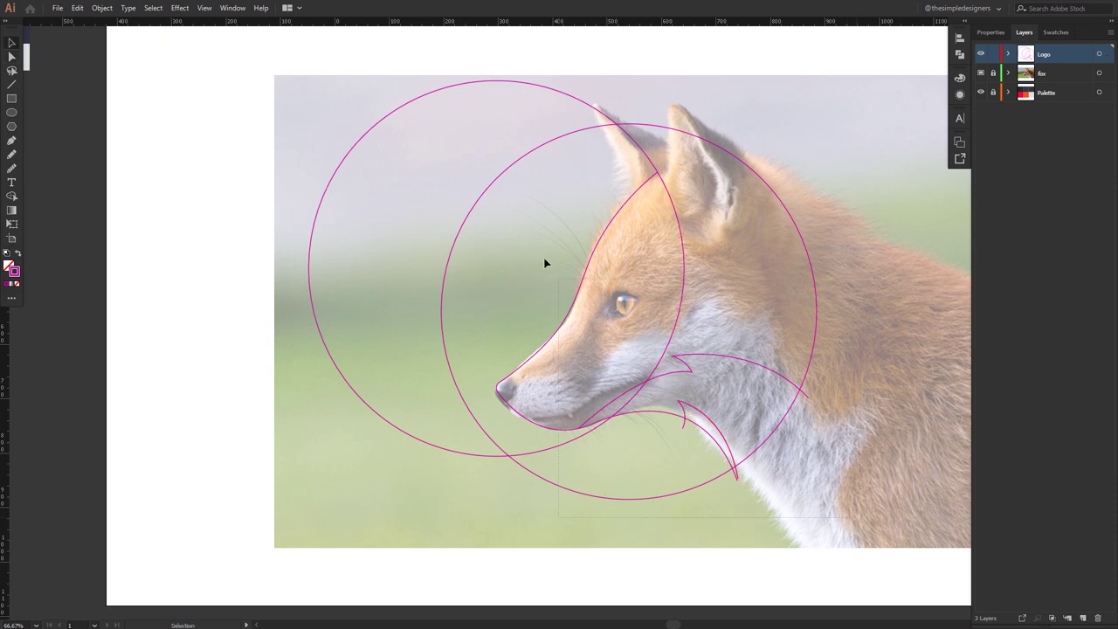
- With Shape Builder, merge the face and neck regions and delete the leftover circle pieces
drag(436, 150, 435, 146)
key(ctrl+=)
key(shift+m)
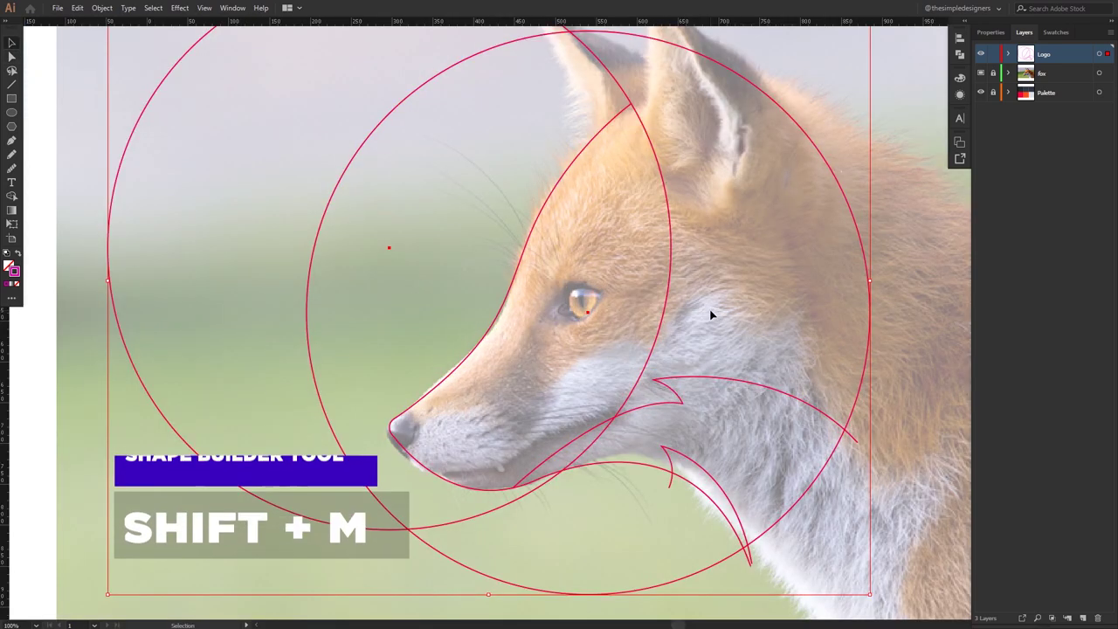
mouse_move(741, 224)
mouse_down()
mouse_move(554, 391)
mouse_move(579, 456)
mouse_up()
drag(741, 427, 664, 544)
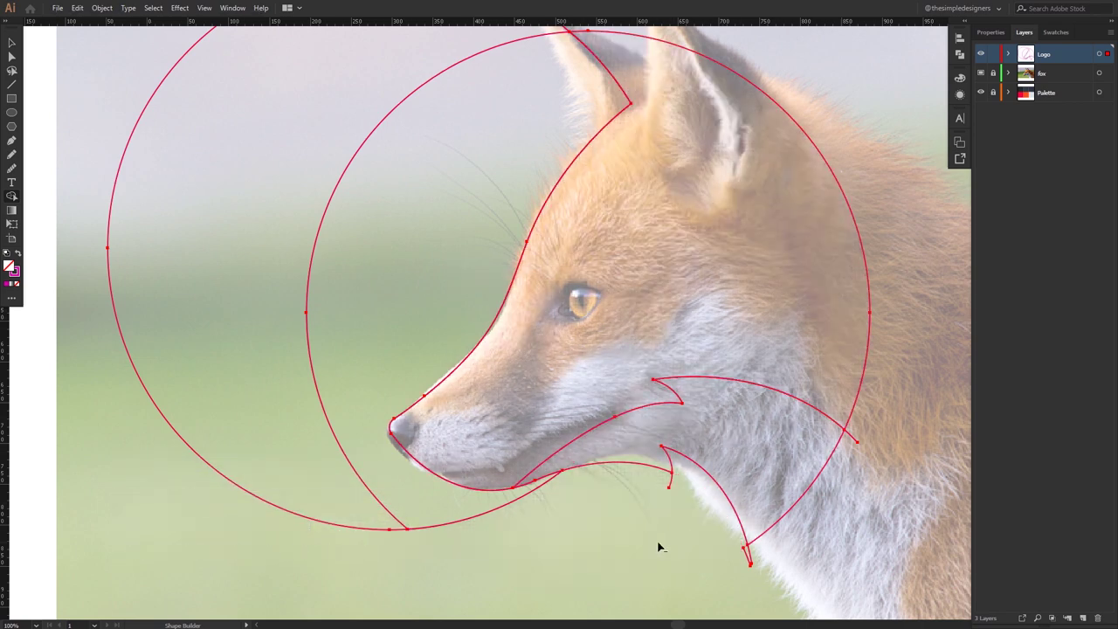
alt+click(416, 234)
scroll(599, 454, up, 4)
scroll(601, 457, down, 3)
- Centre the fox head and start the eye outline, curving its upper edge
key(v)
click(906, 455)
scroll(735, 475, down, 1)
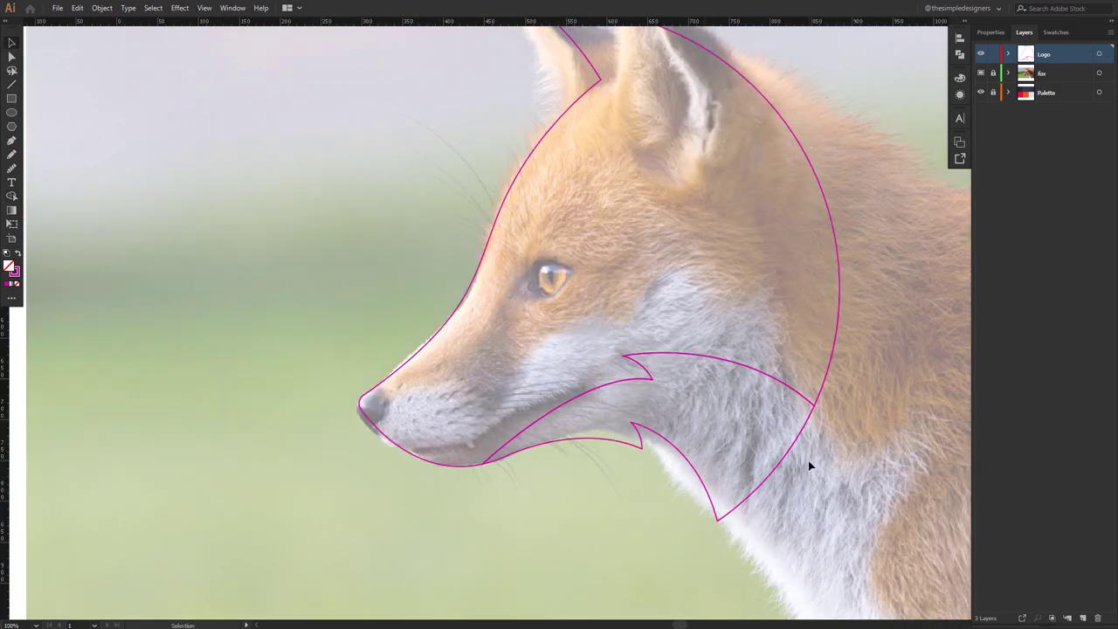
scroll(727, 375, down, 1)
drag(810, 272, 731, 308)
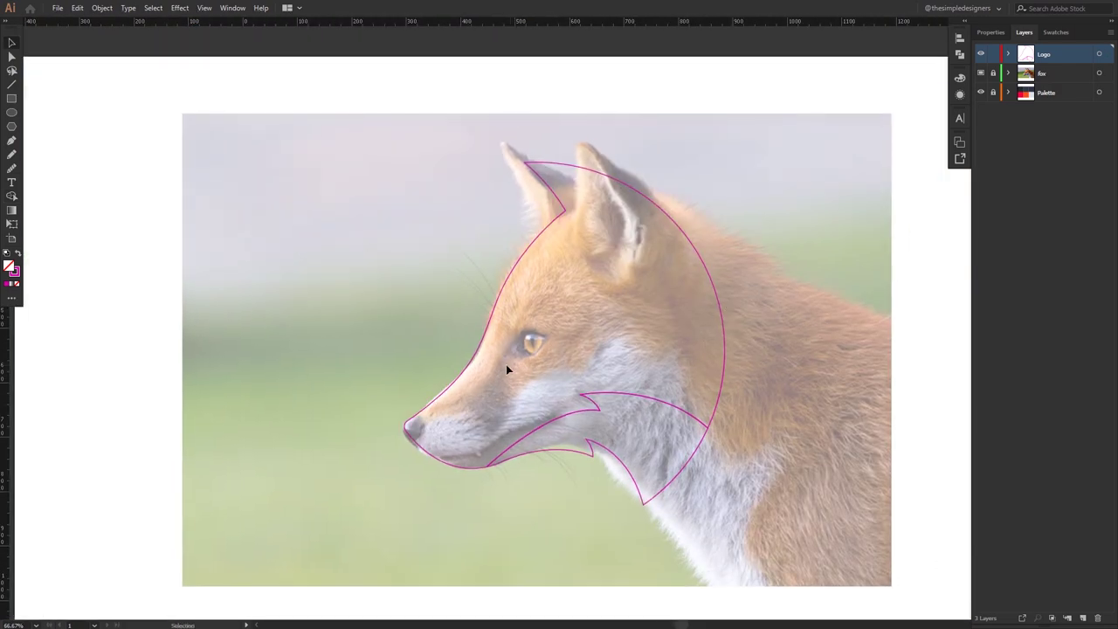
scroll(506, 367, up, 1)
key(p)
click(504, 351)
drag(537, 311, 569, 324)
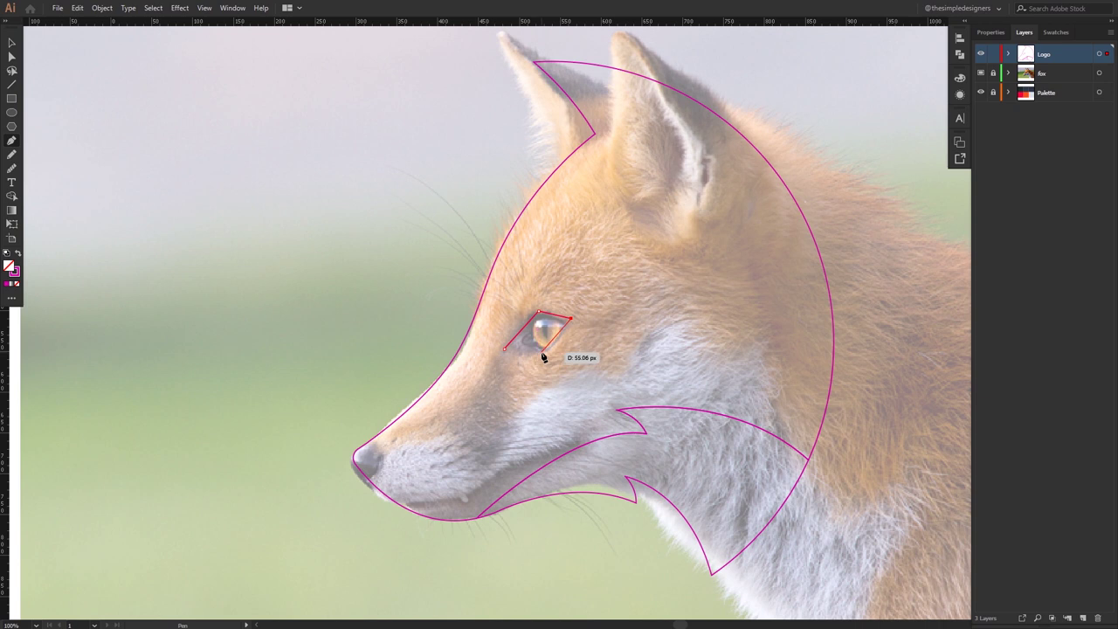
- Close the almond eye path with a curved lower edge
mouse_move(510, 349)
mouse_down()
mouse_move(540, 341)
mouse_move(542, 311)
mouse_move(583, 296)
mouse_up()
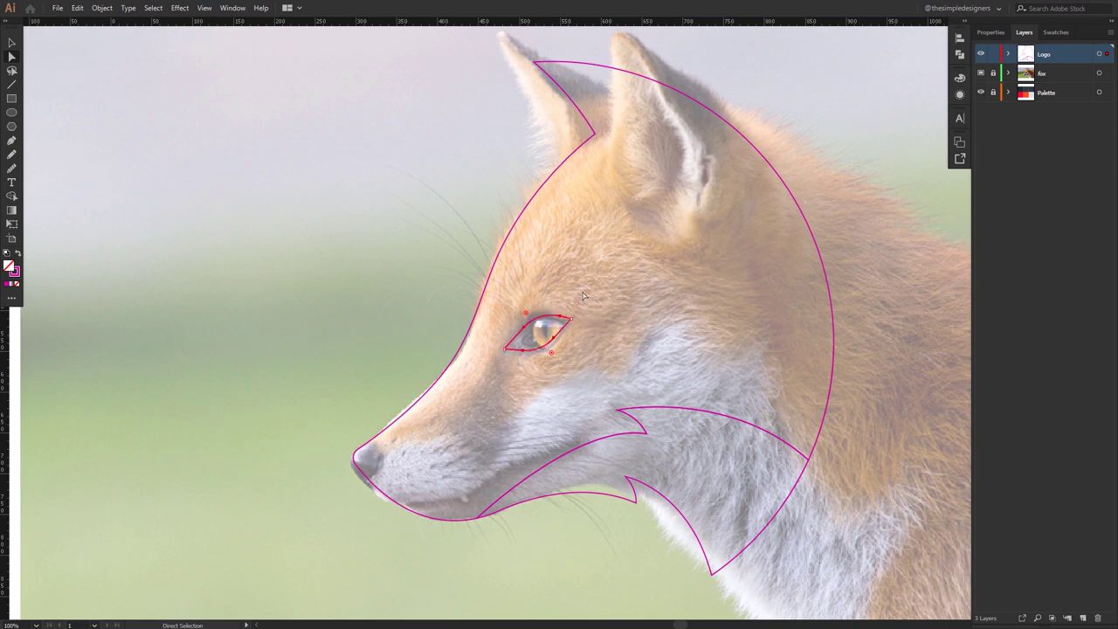
scroll(235, 510, down, 1)
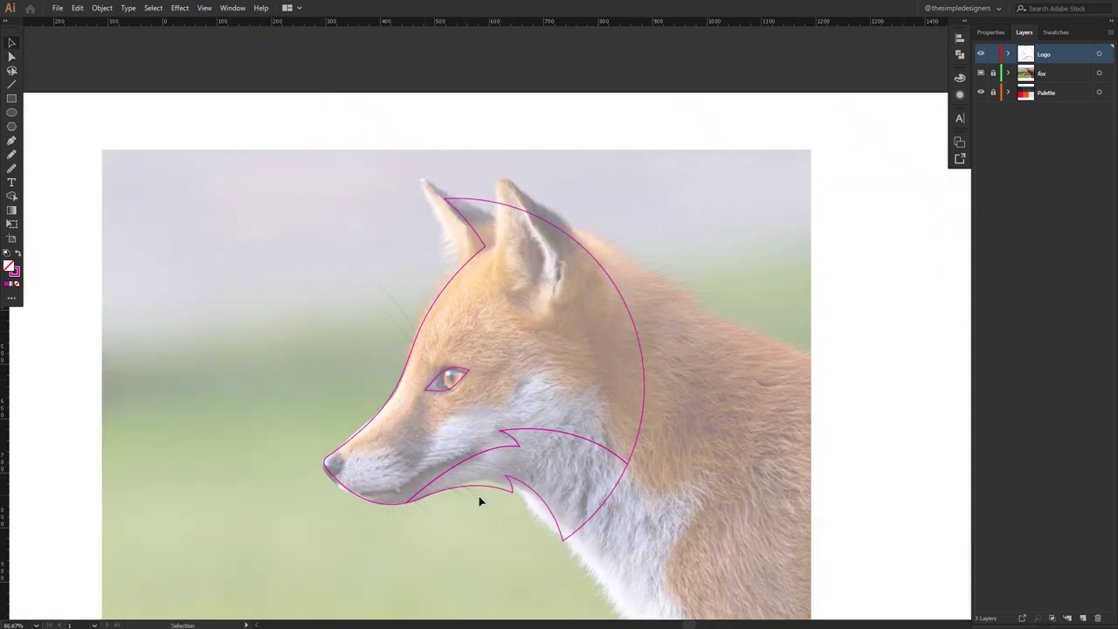
- Apply swatches: dark navy to the fox head, dark slate to the neck, red to the eye
scroll(449, 497, down, 1)
click(536, 289)
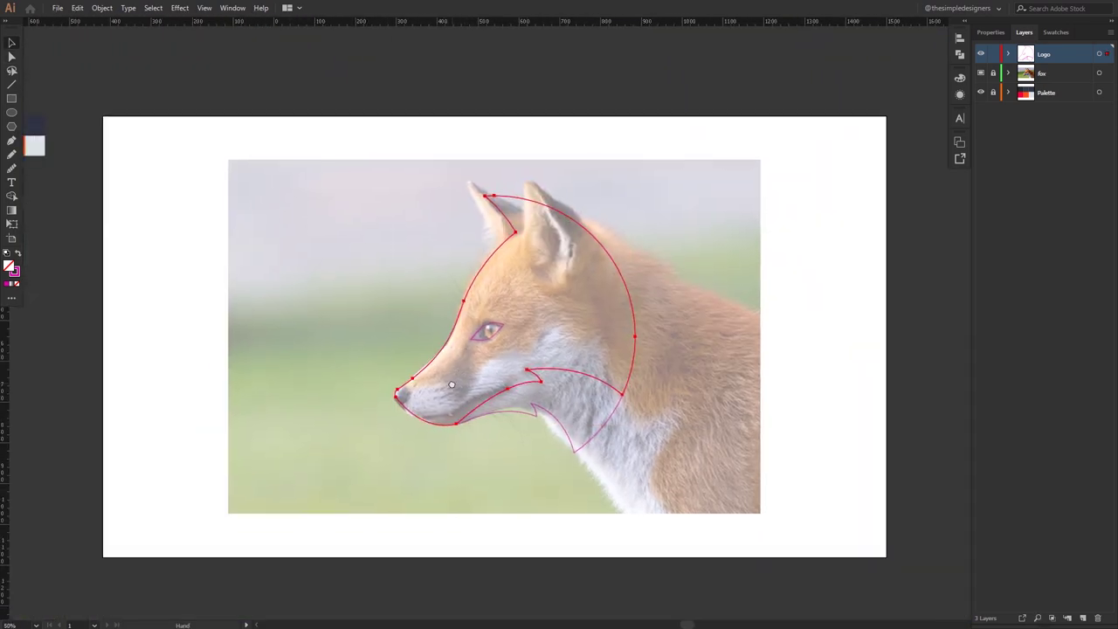
scroll(487, 403, up, 1)
click(1057, 33)
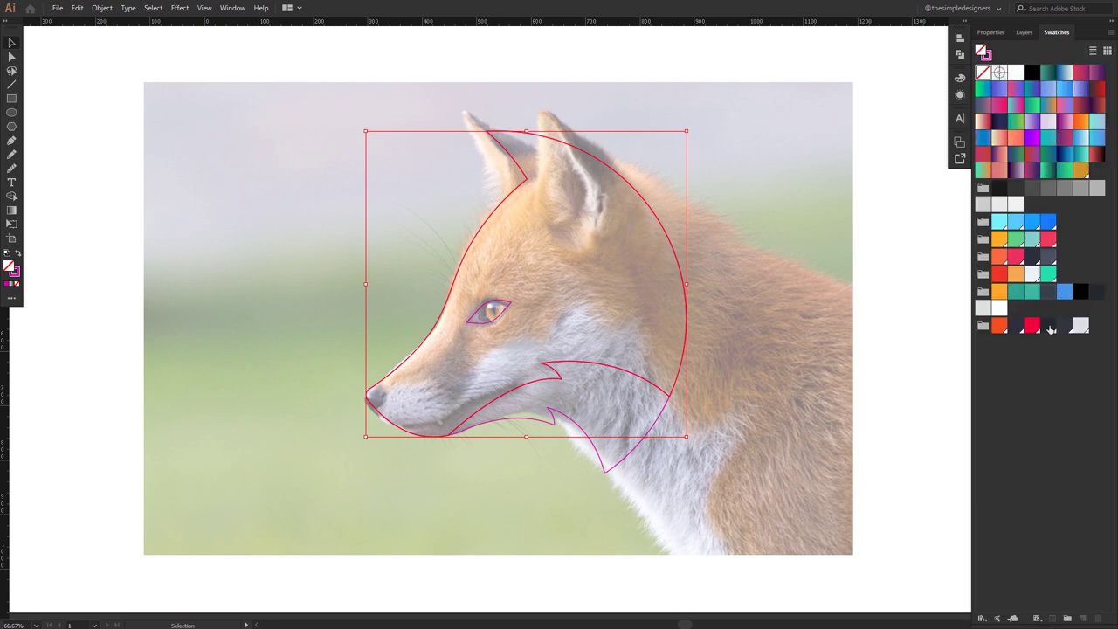
click(1050, 327)
click(596, 453)
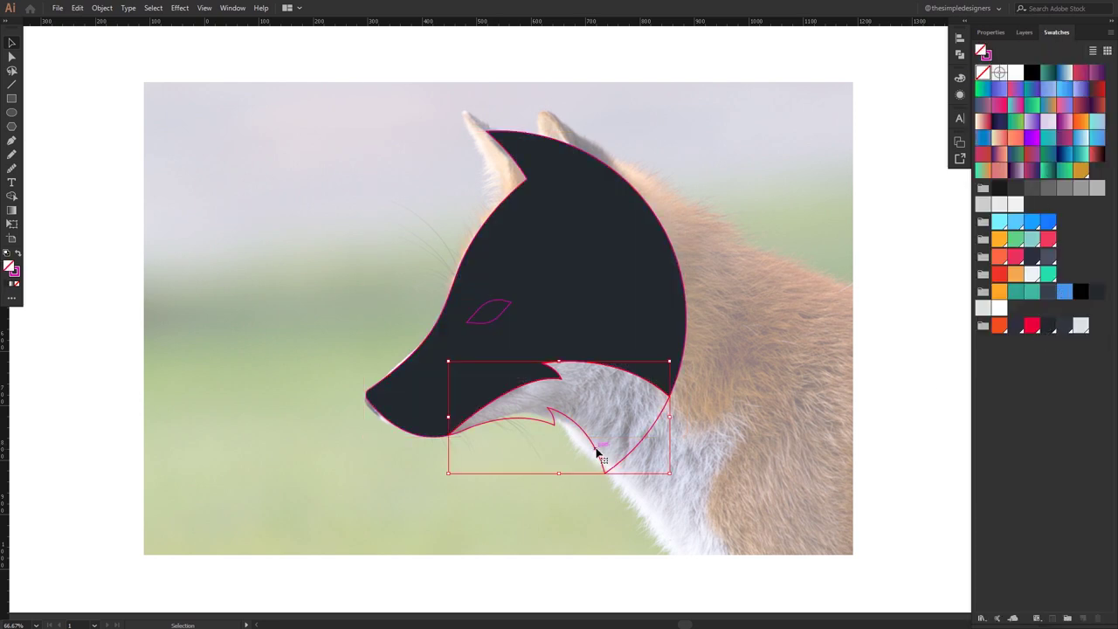
click(1063, 326)
click(490, 319)
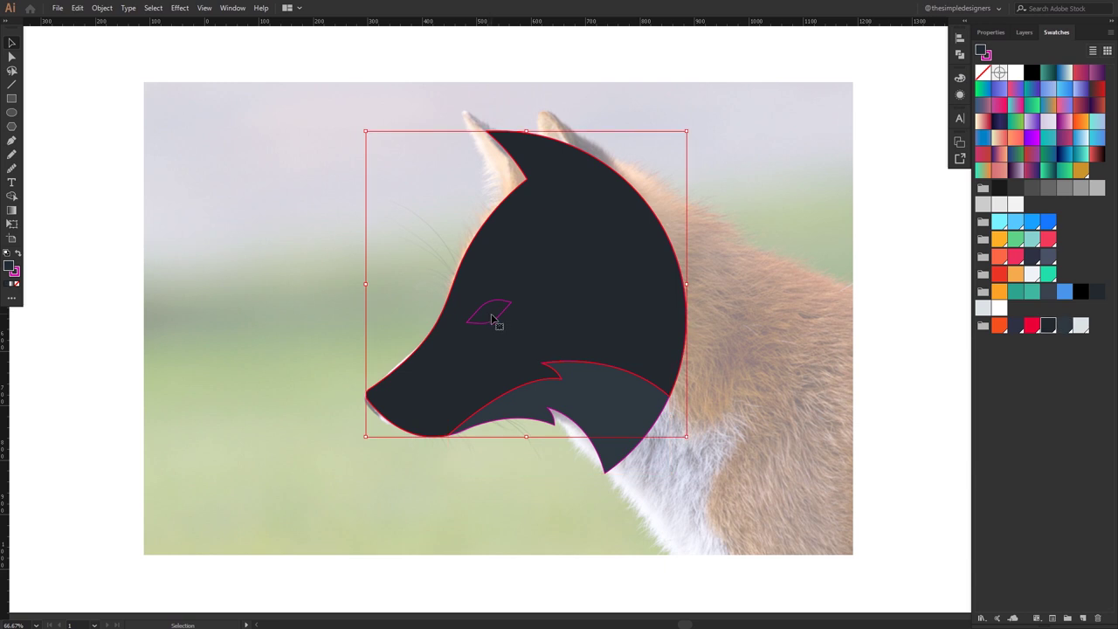
click(495, 322)
click(1032, 327)
click(806, 296)
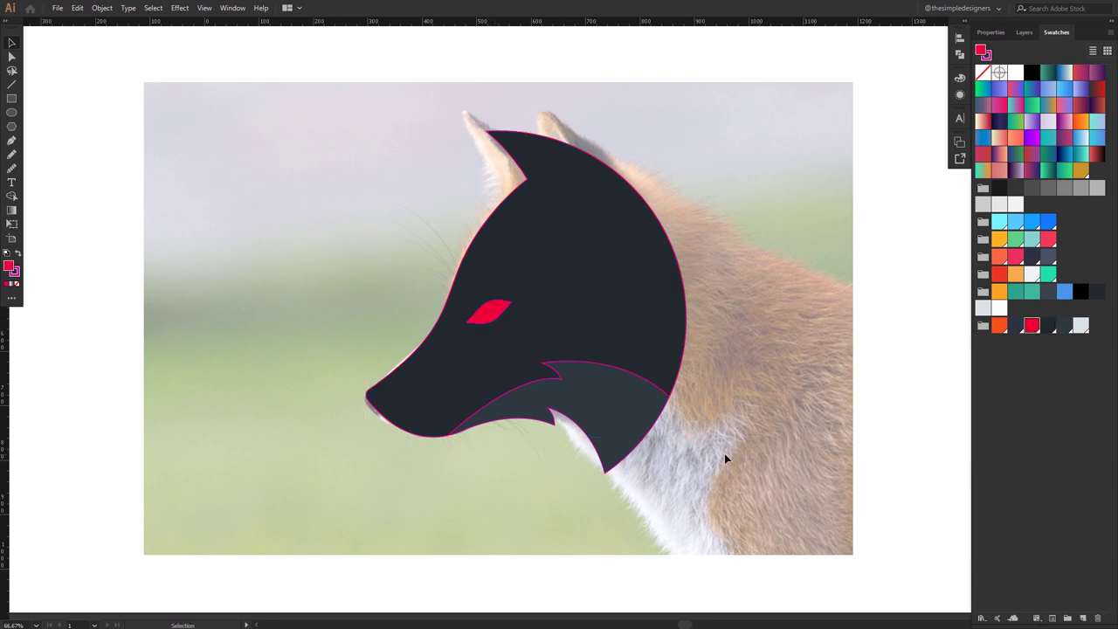
scroll(726, 458, down, 1)
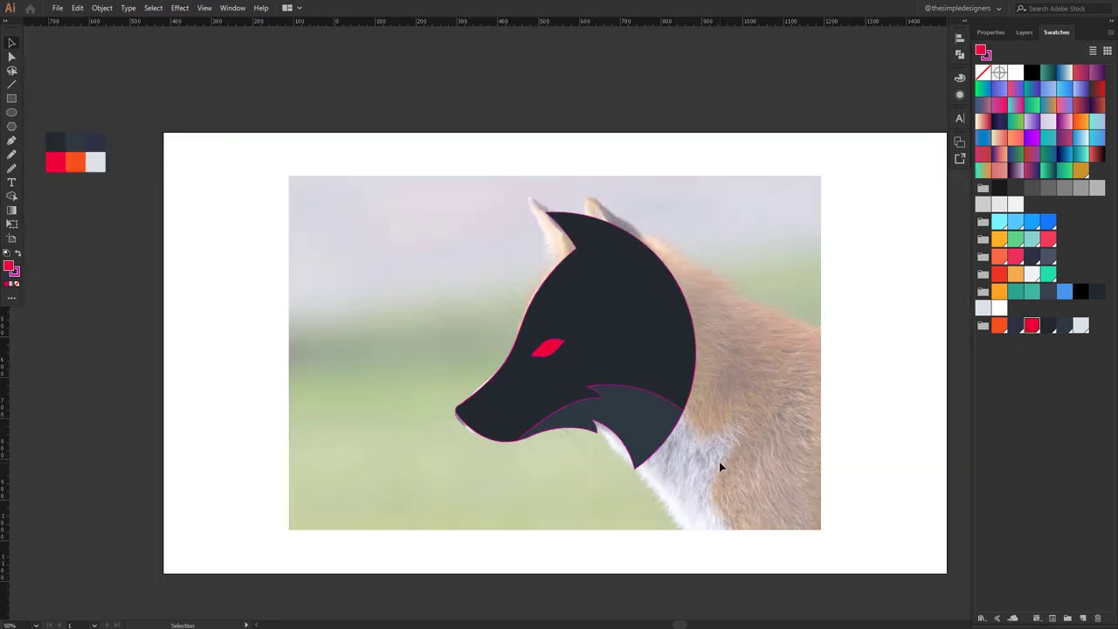
- Set all fox logo shapes' stroke to None and hide the fox photo layer
click(1001, 35)
click(1023, 32)
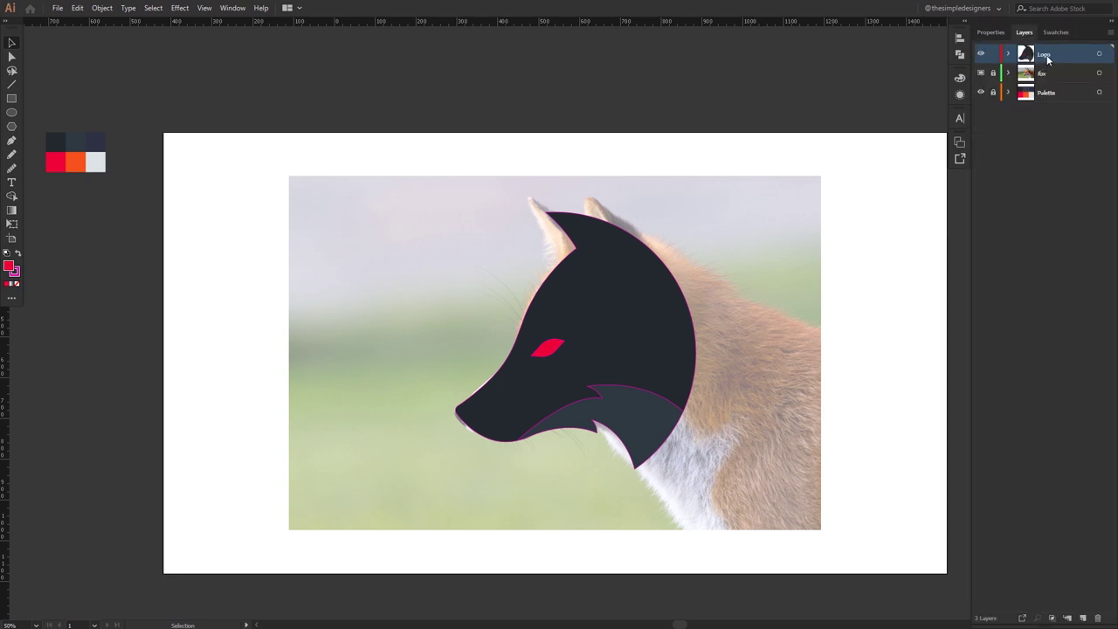
click(1097, 55)
click(844, 274)
drag(474, 462, 446, 447)
click(16, 283)
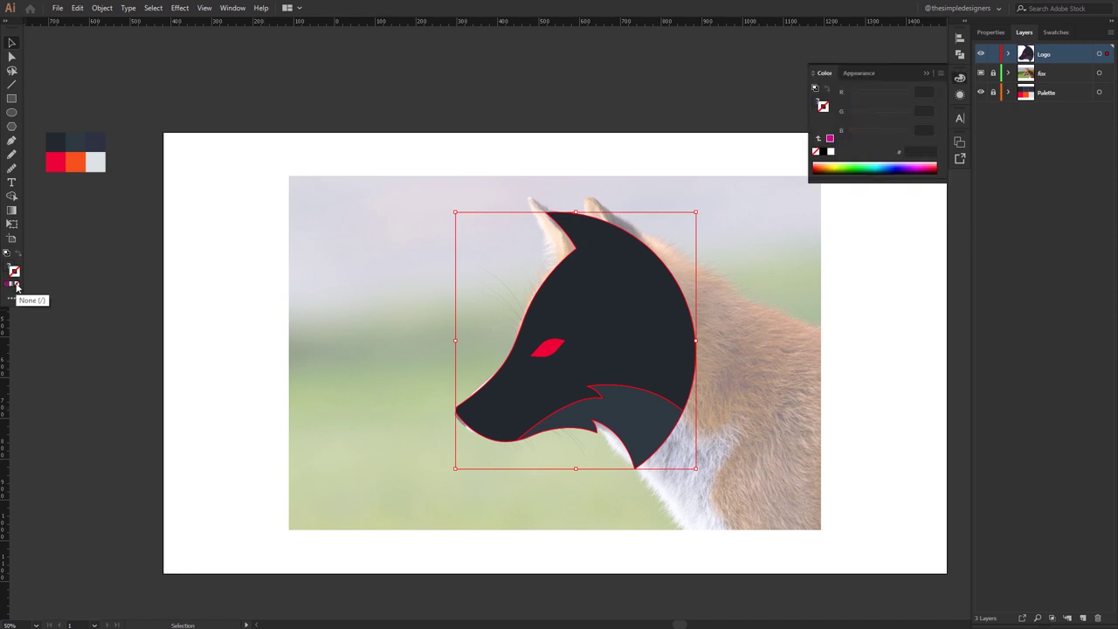
click(50, 283)
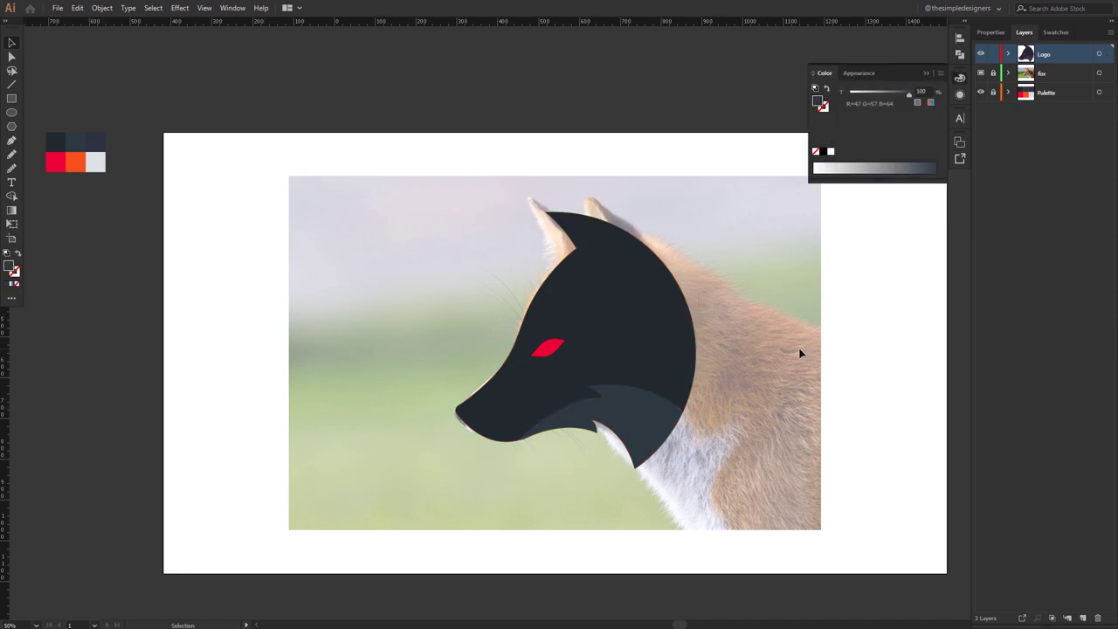
click(926, 73)
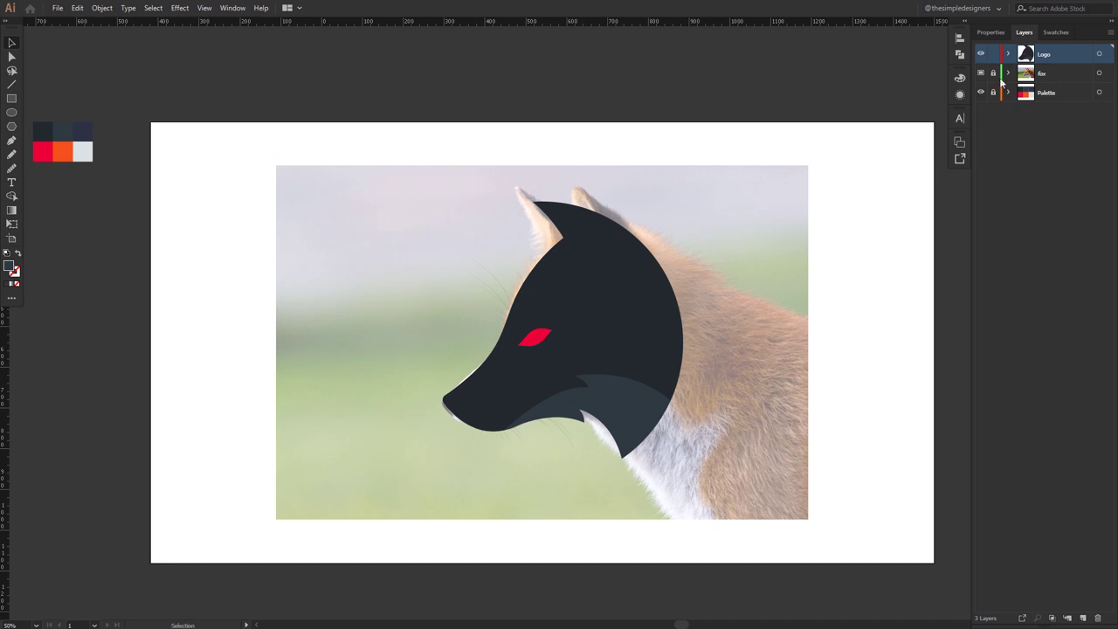
click(980, 73)
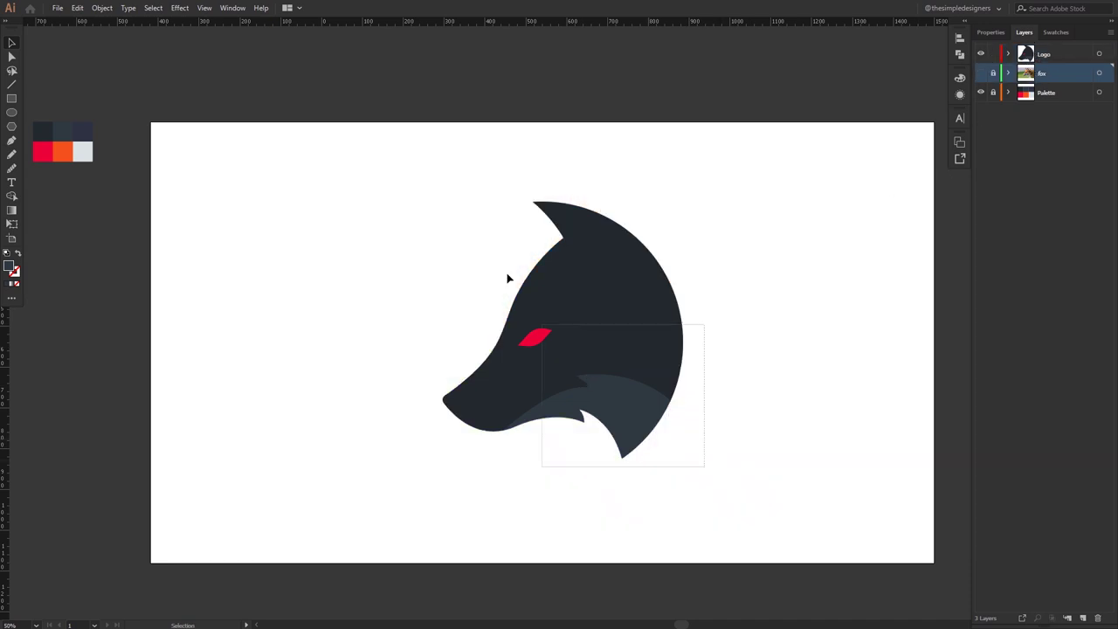
drag(705, 468, 506, 276)
- Shrink the fox logo and place a duplicate copy to its right
drag(685, 202, 638, 248)
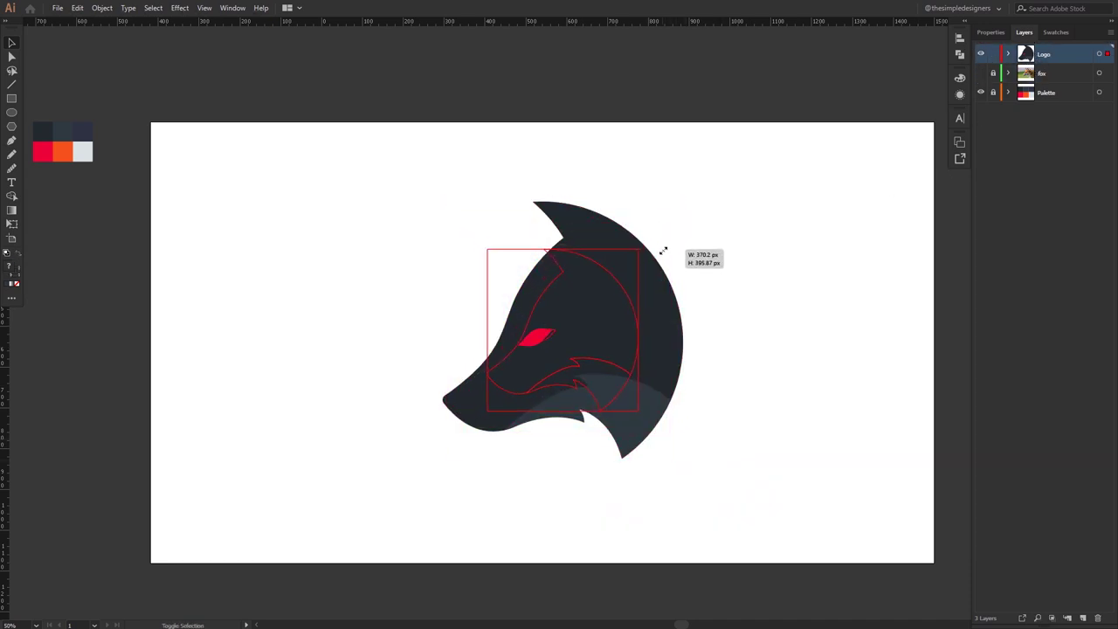
mouse_move(592, 330)
mouse_down()
mouse_move(426, 328)
mouse_move(595, 355)
mouse_up()
drag(749, 359, 749, 359)
- Tilt the left fox logo slightly and scale it down
click(402, 314)
drag(456, 249, 465, 283)
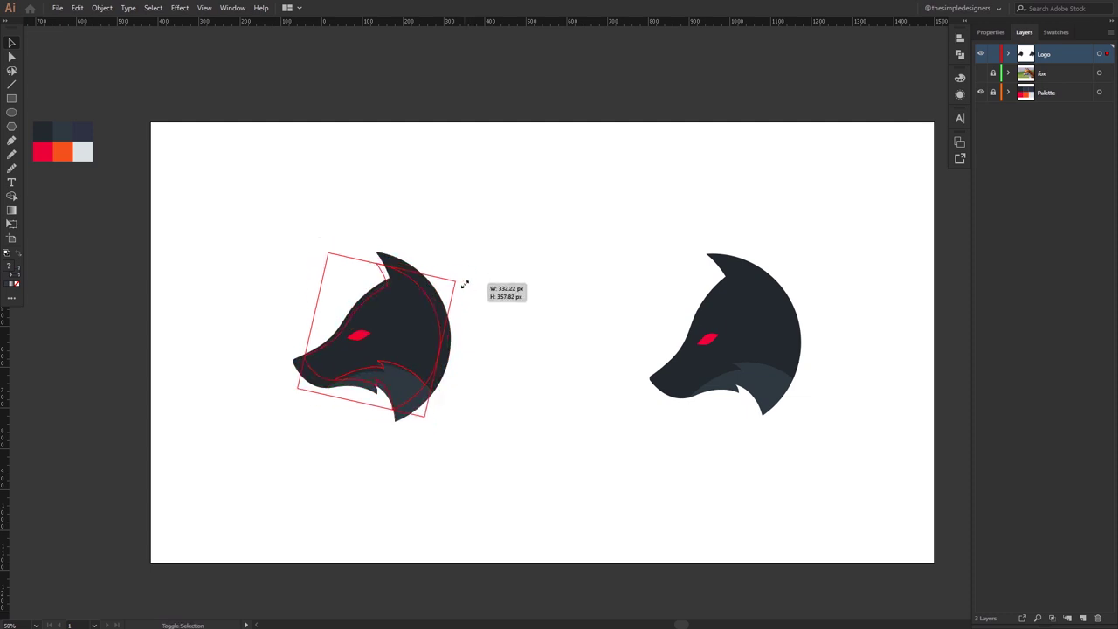
drag(465, 283, 491, 299)
click(456, 403)
click(402, 360)
click(491, 299)
click(765, 330)
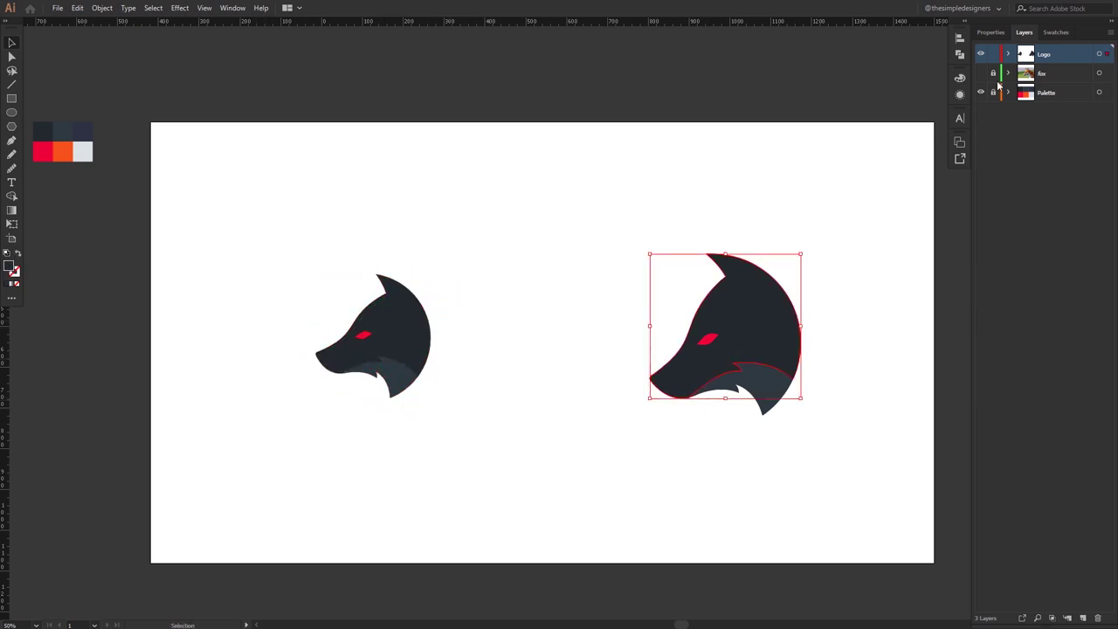
- Fill the right fox head orange and colour its eye navy
key(i)
click(62, 152)
key(v)
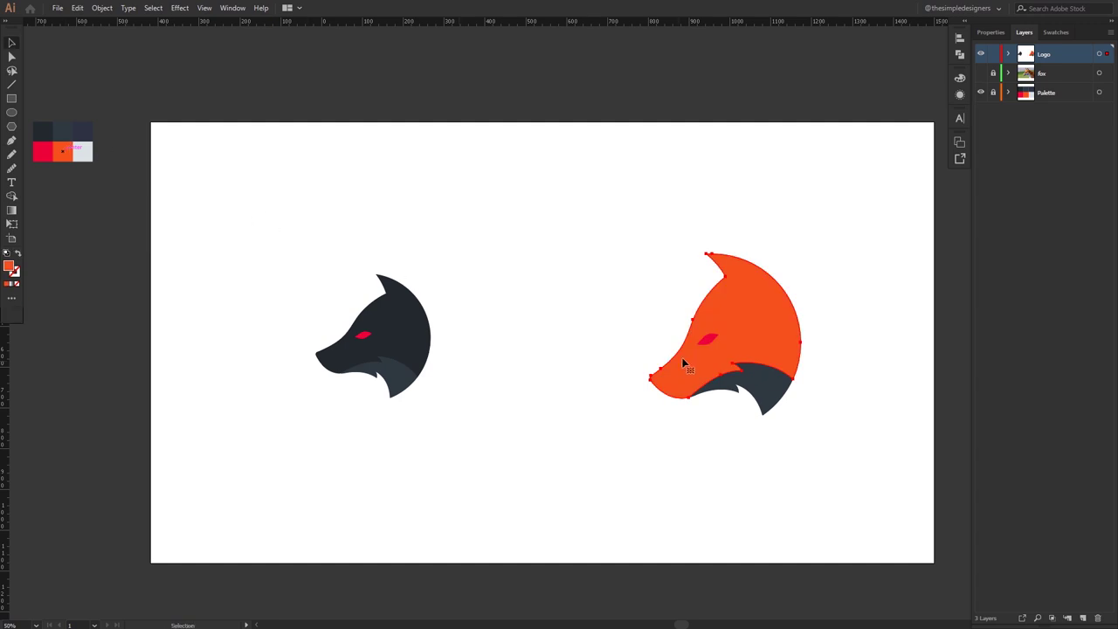
click(710, 347)
key(i)
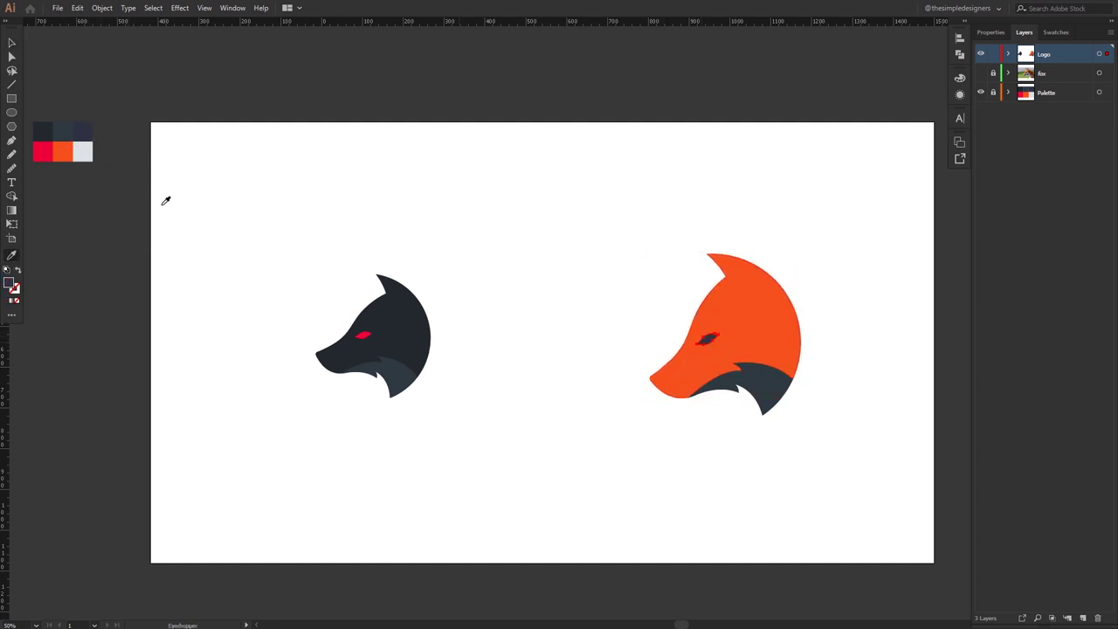
key(v)
- Colour the dark neck shape with the palette orange
click(761, 393)
key(i)
click(65, 152)
key(v)
- Copy the neck shape and paste a duplicate directly in front
scroll(790, 397, up, 2)
click(744, 376)
click(102, 8)
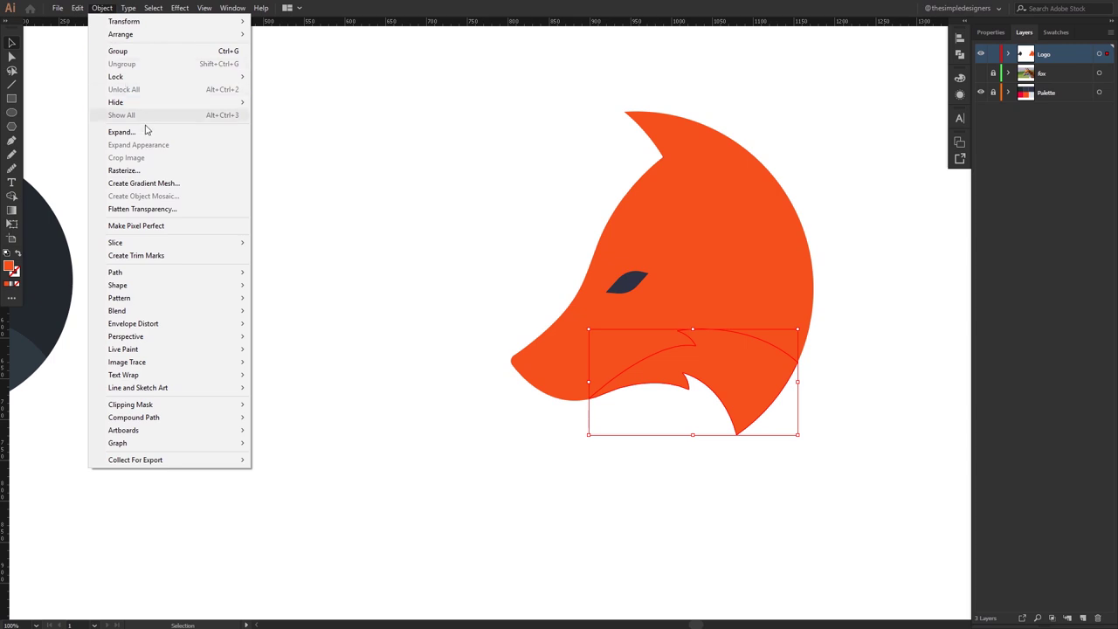
click(98, 65)
click(77, 8)
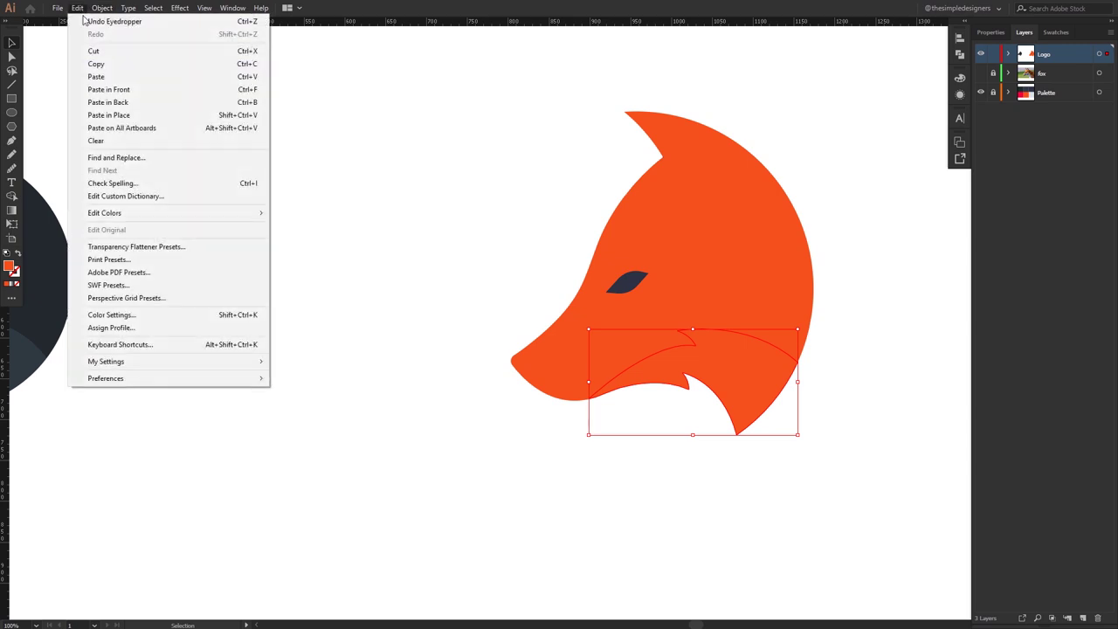
click(108, 89)
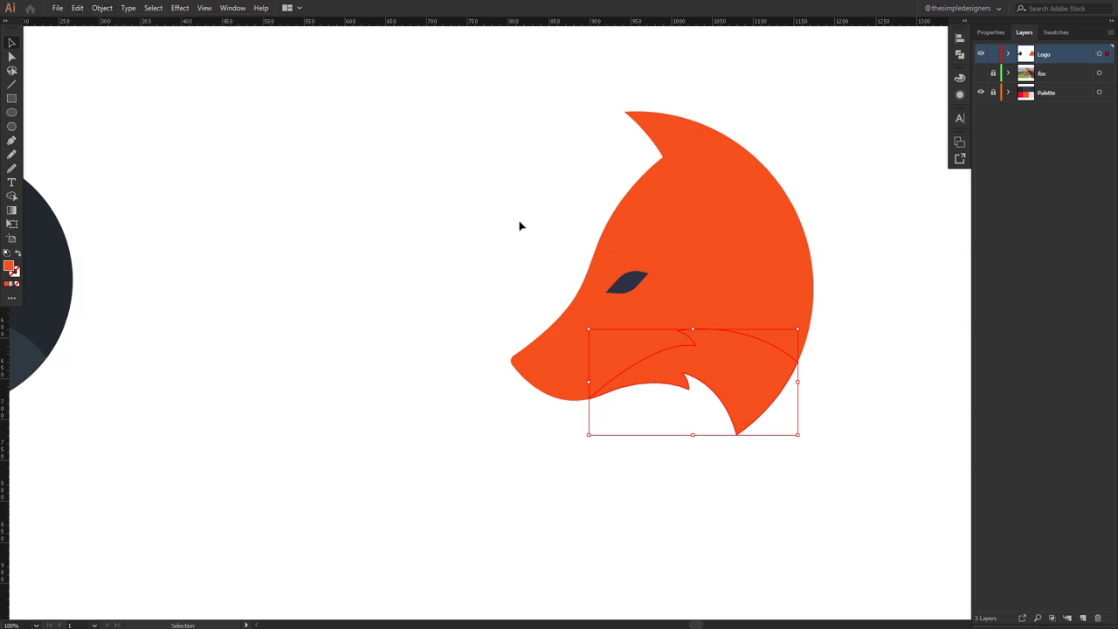
- Give the jaw shape a gradient running dark grey on the left to white on the right
click(991, 32)
key(g)
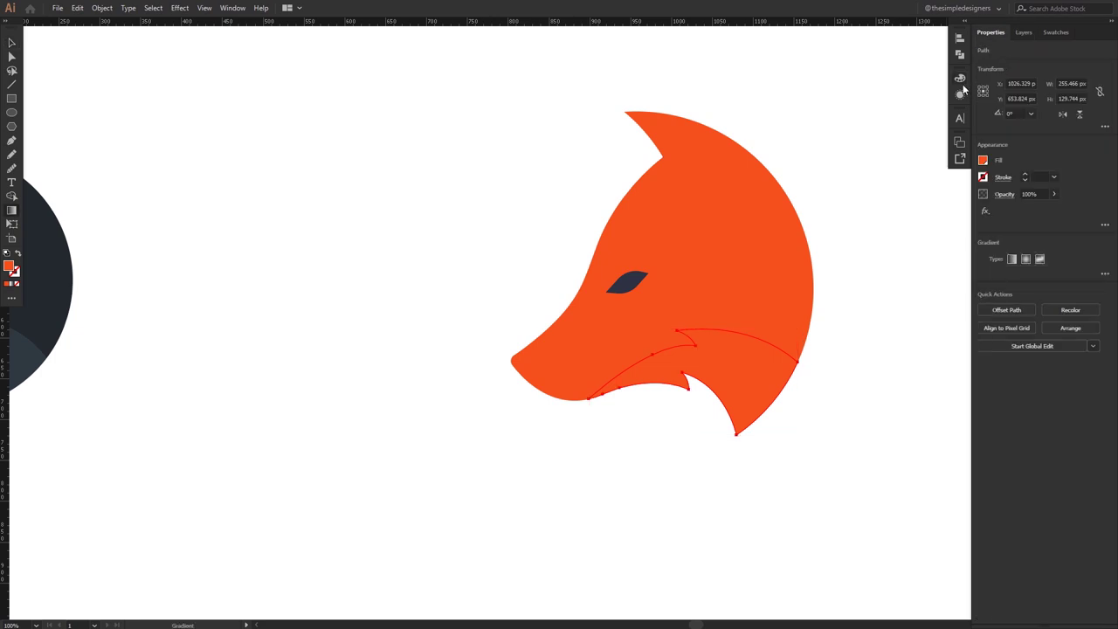
click(1011, 260)
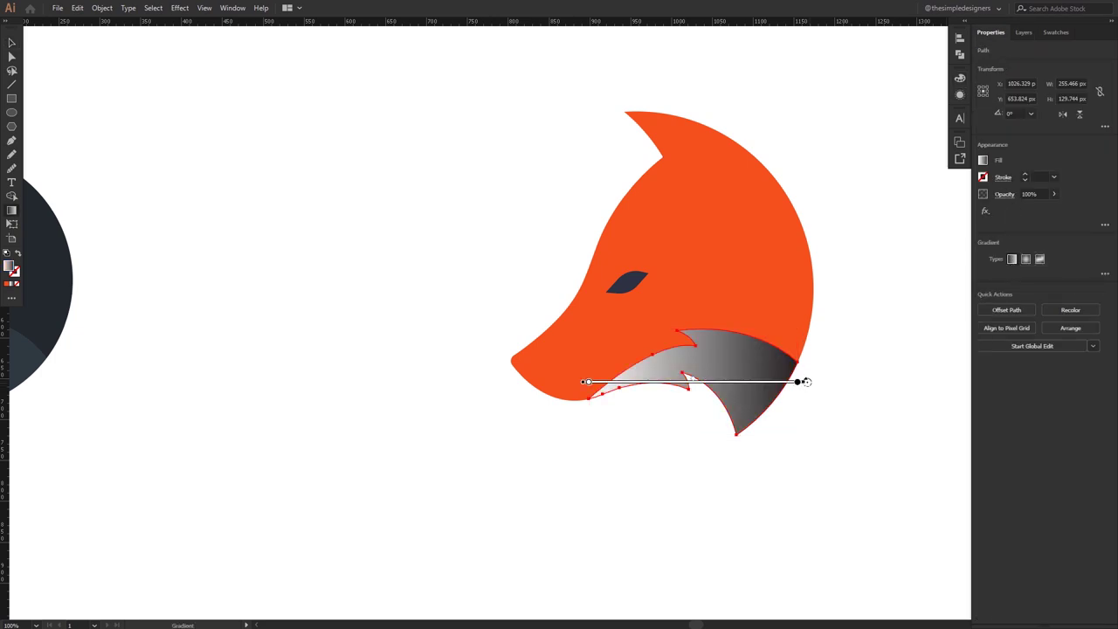
drag(805, 382, 524, 385)
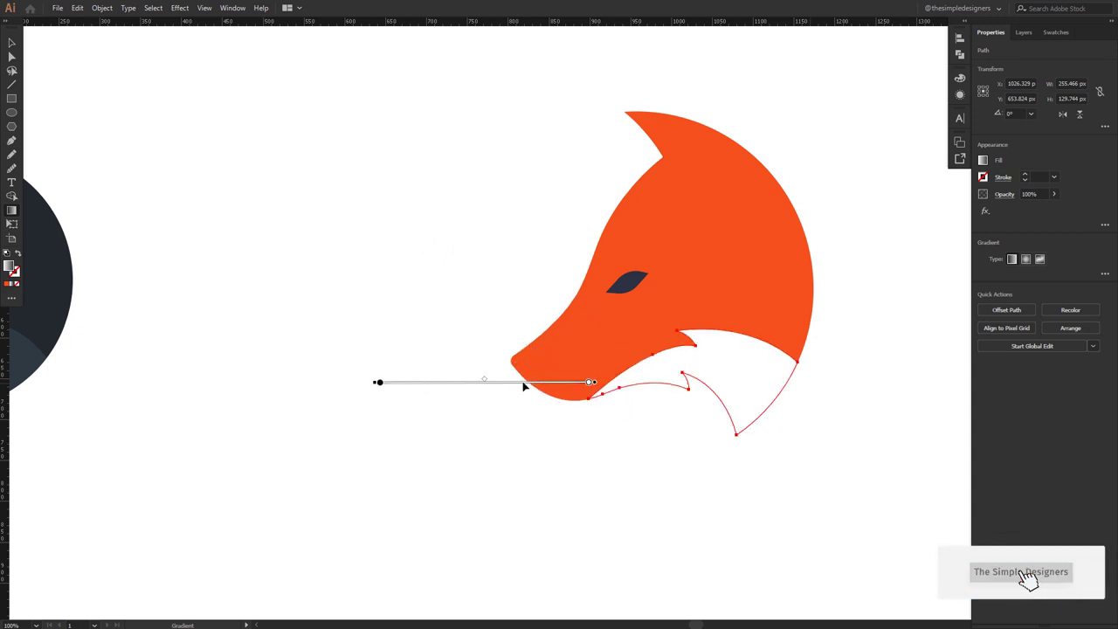
key(v)
click(467, 396)
click(736, 392)
key(g)
mouse_move(534, 385)
mouse_down()
mouse_move(737, 407)
mouse_move(735, 388)
mouse_up()
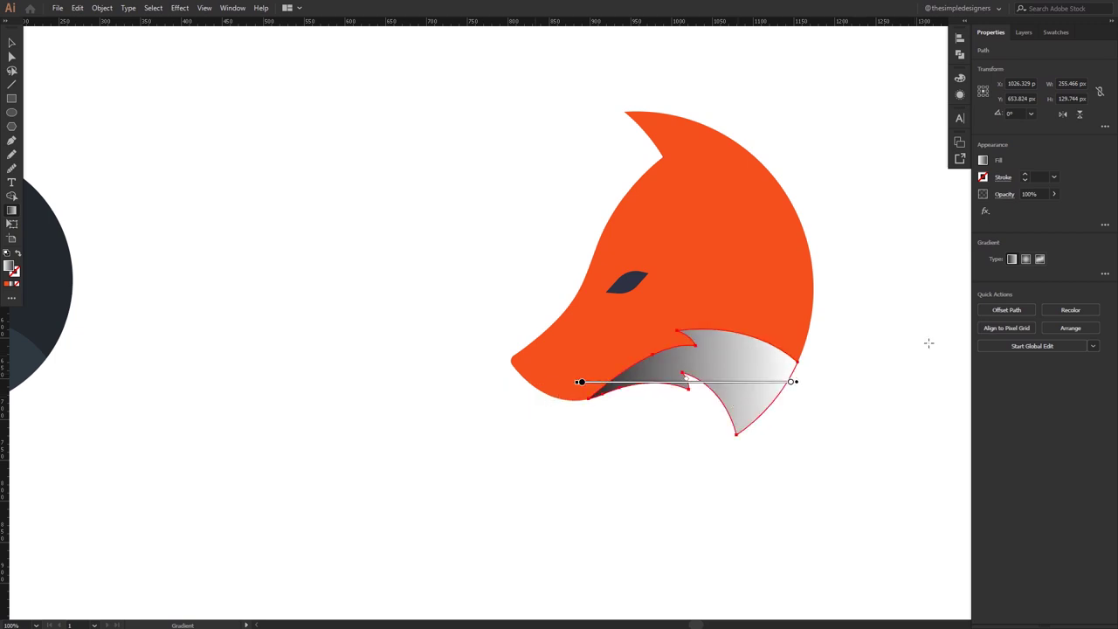
- Set the jaw's blend mode to Overlay with 68% opacity
click(1005, 194)
click(930, 215)
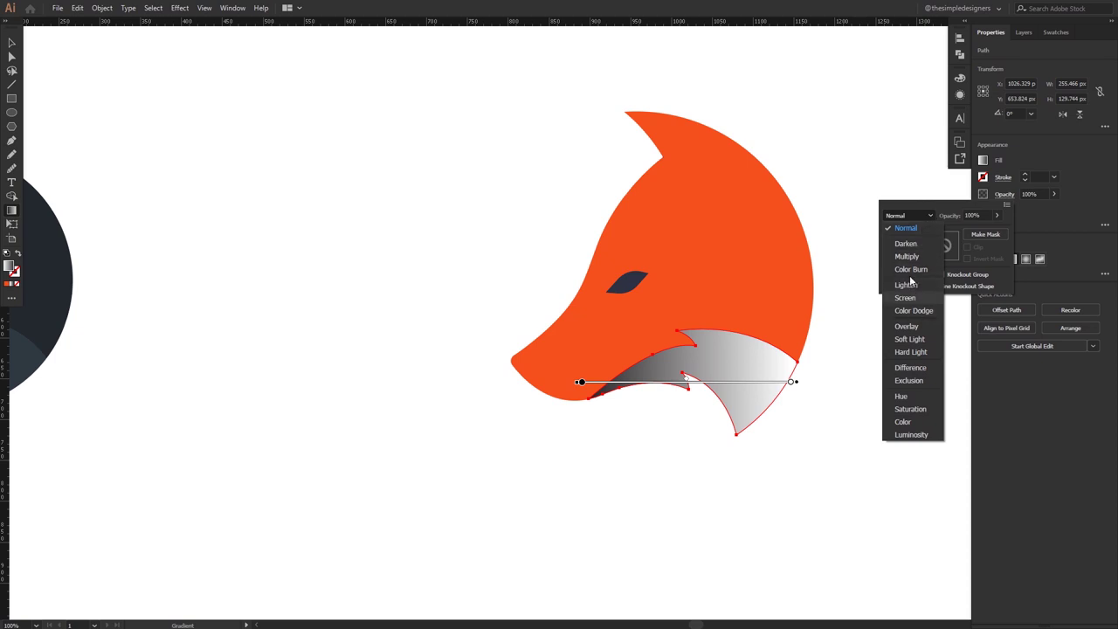
click(912, 253)
click(929, 216)
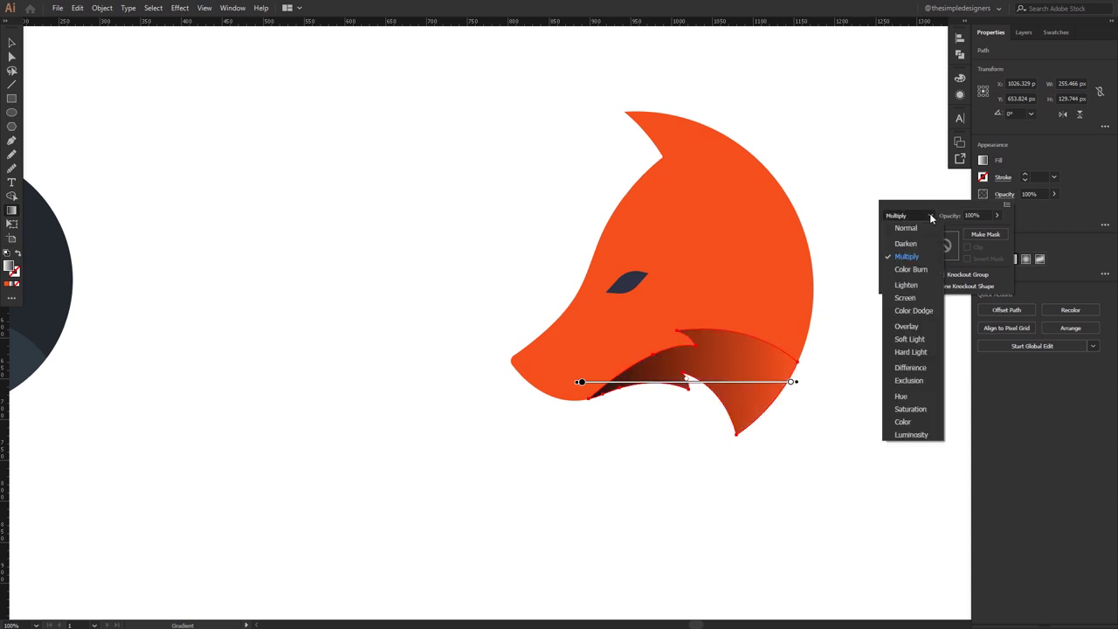
click(908, 328)
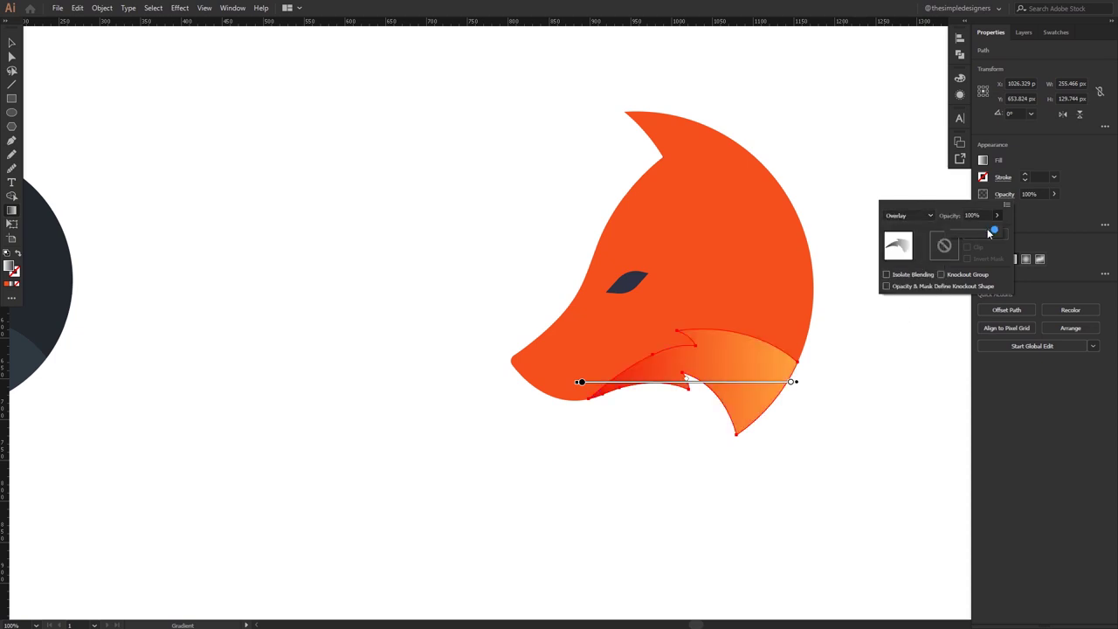
drag(981, 230, 981, 231)
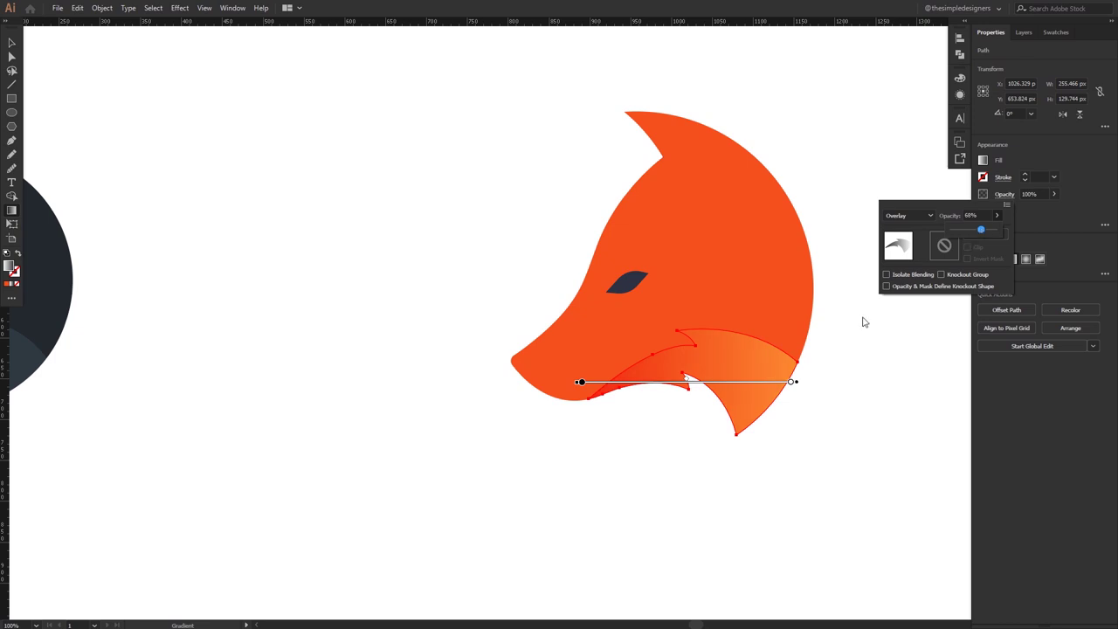
key(Return)
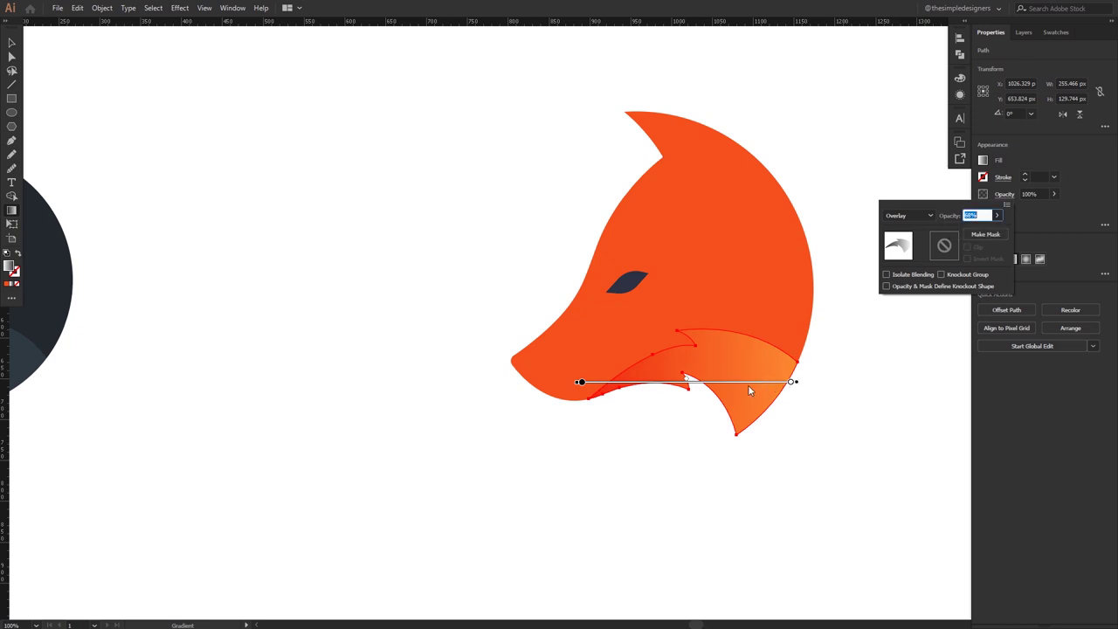
key(Escape)
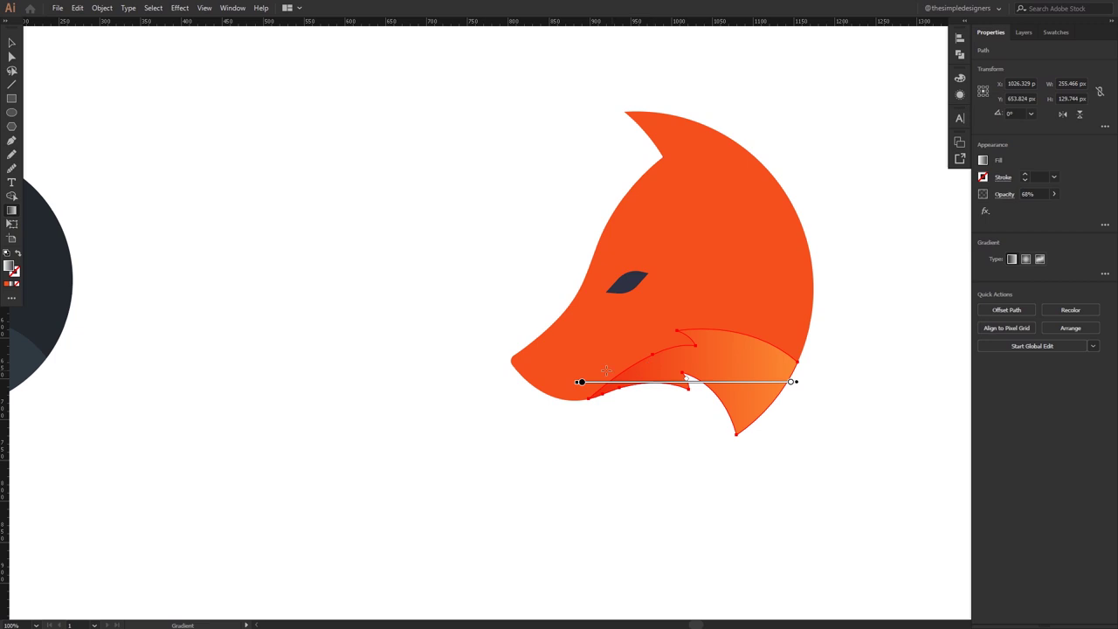
- Redraw the jaw gradient diagonally from the muzzle to lower right and nudge it up
click(580, 383)
drag(817, 383, 579, 385)
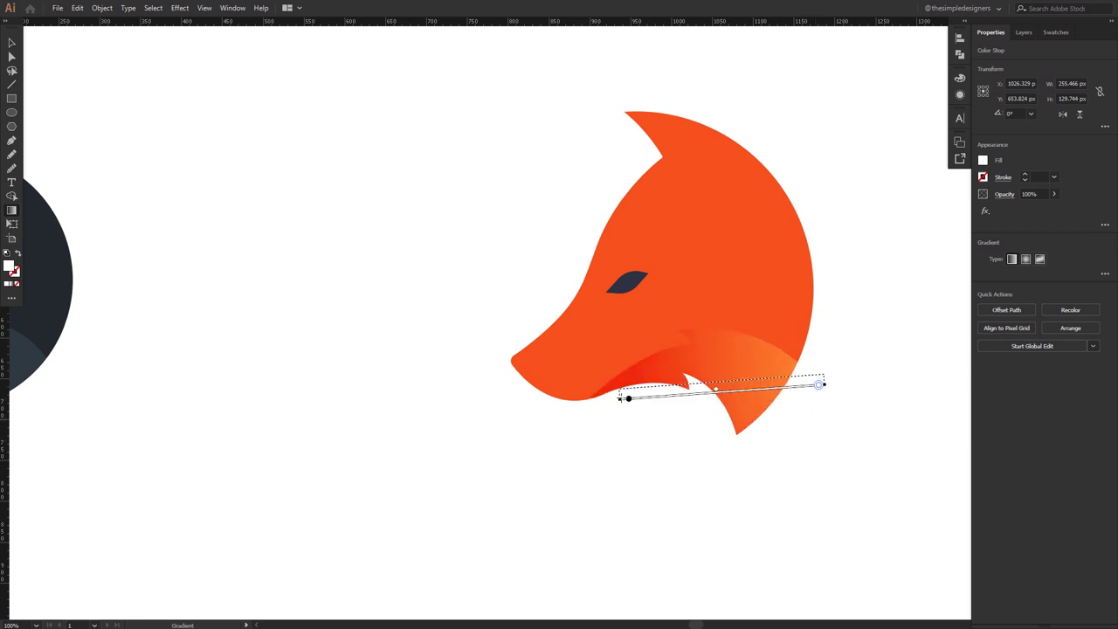
mouse_move(832, 454)
mouse_down()
mouse_move(545, 344)
mouse_move(587, 356)
mouse_up()
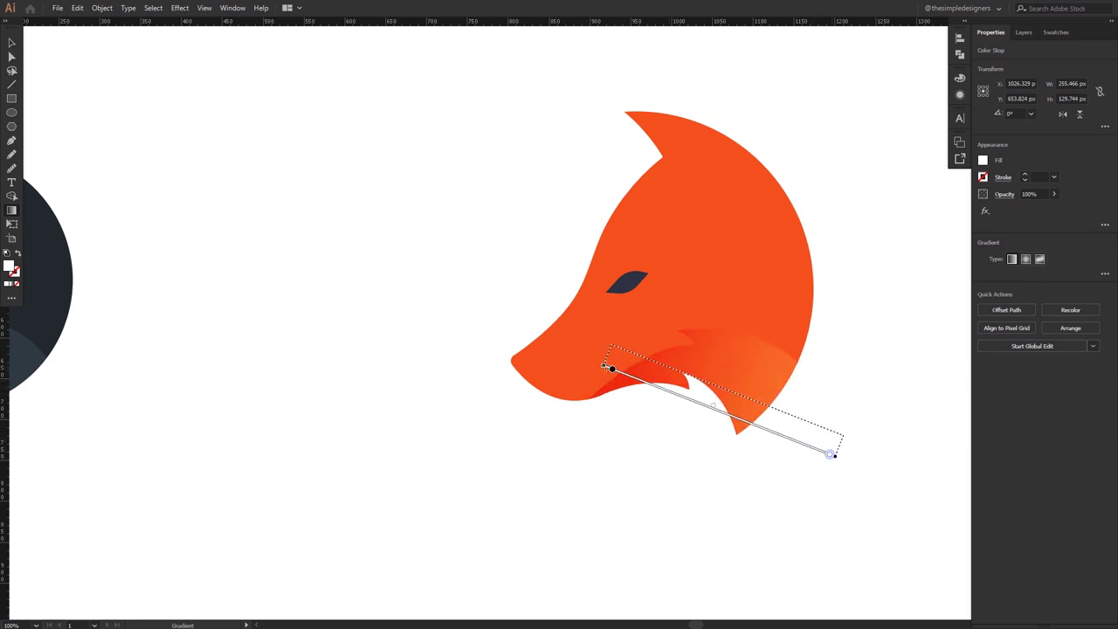
drag(704, 399, 712, 379)
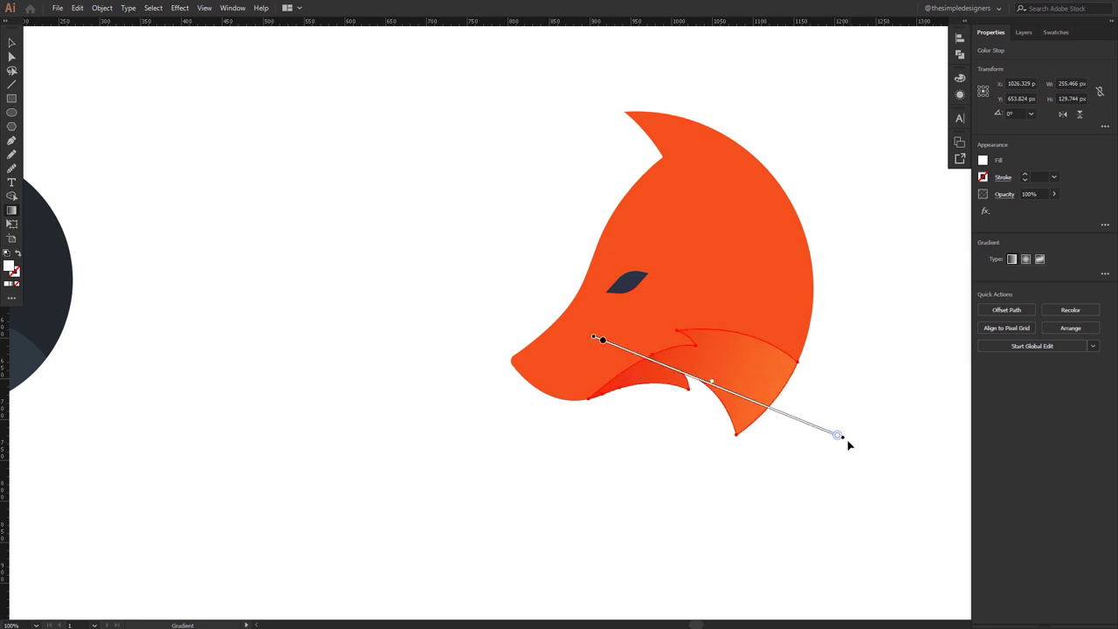
- Fill the fox's eye with white sampled from the artwork
key(v)
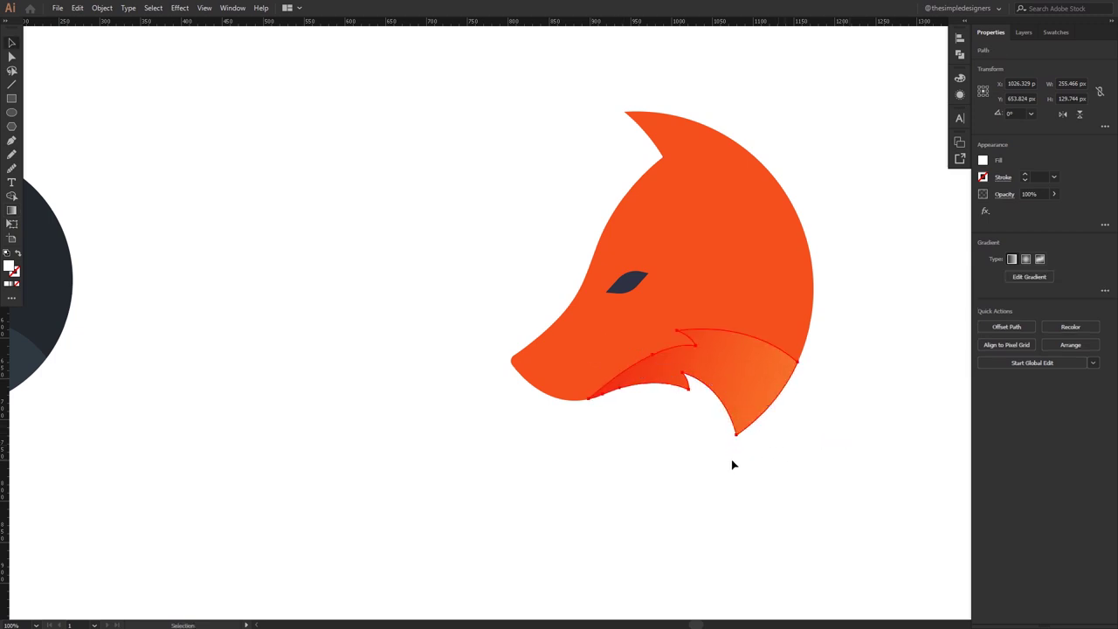
click(819, 530)
click(633, 281)
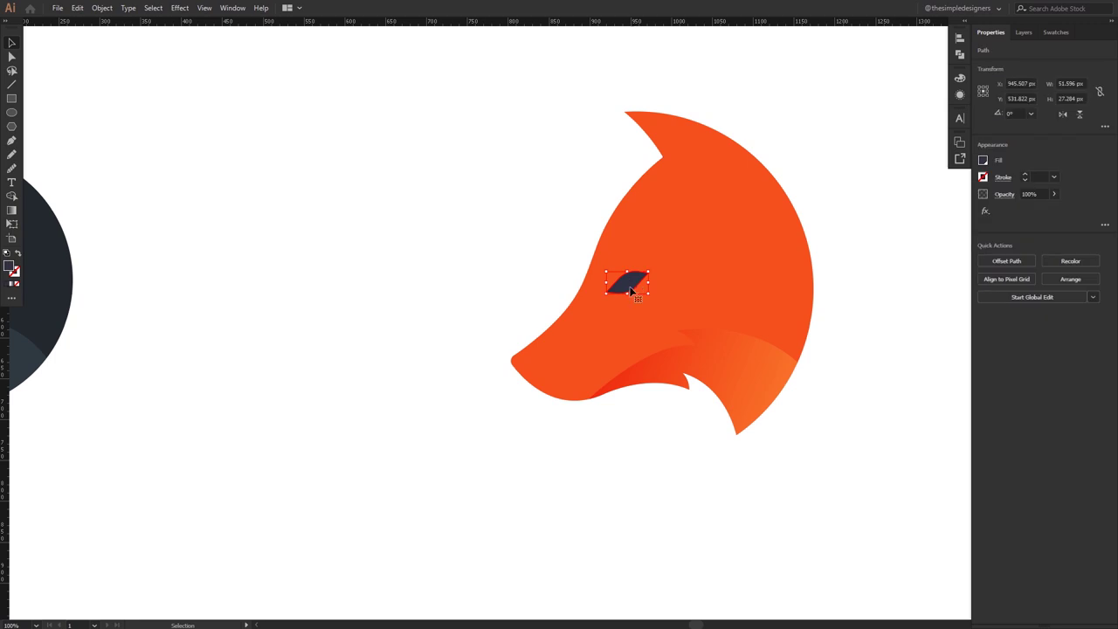
key(i)
click(519, 272)
key(v)
click(662, 460)
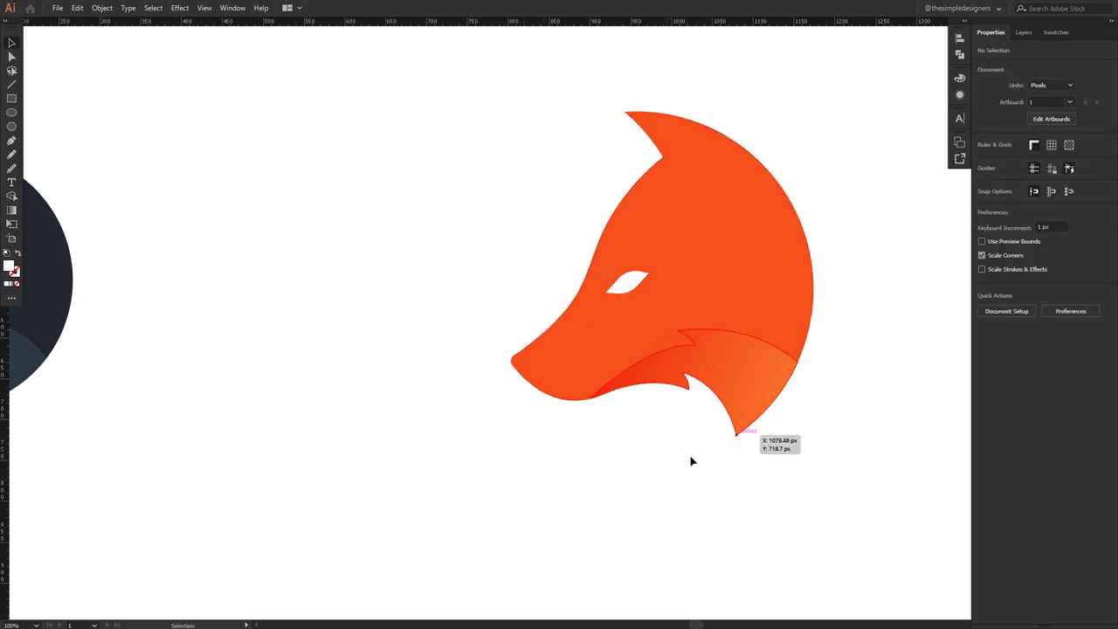
- Draw a large circle centred on the fox's eye with the Ellipse tool
click(731, 204)
click(421, 253)
key(l)
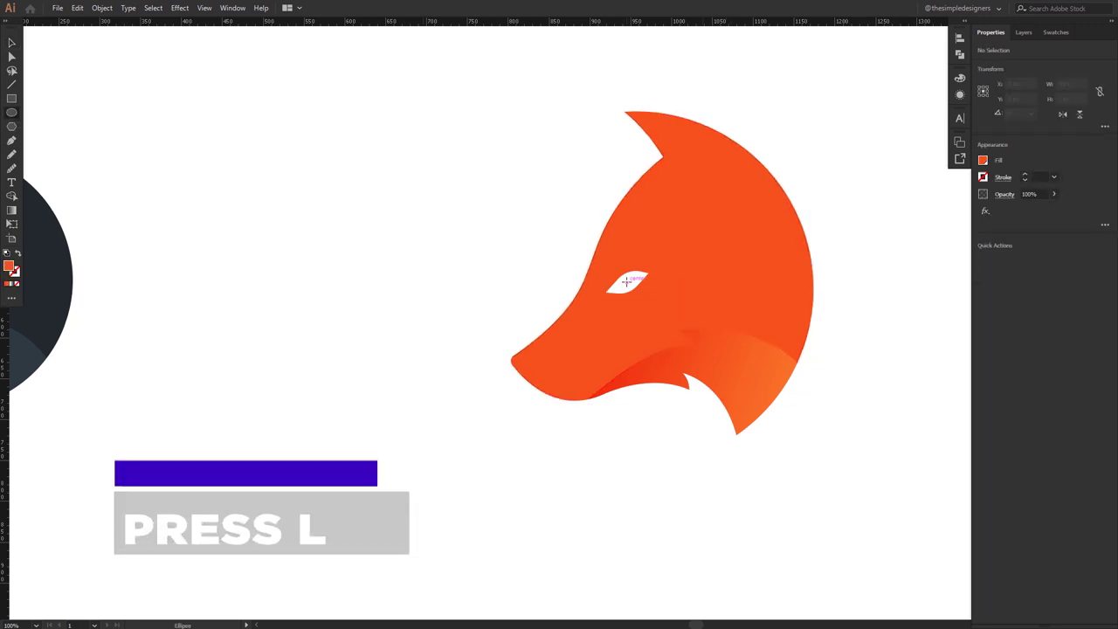
drag(626, 279, 439, 112)
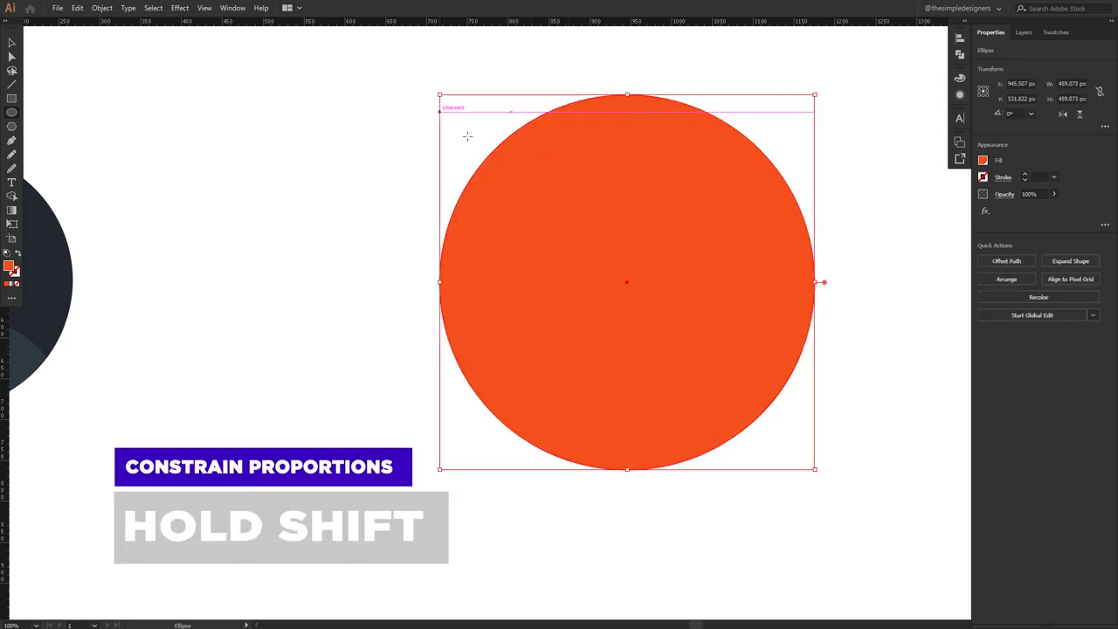
- Outline the circle, duplicate it up-left, and carve a crescent with Shape Builder
click(19, 255)
drag(692, 464, 579, 430)
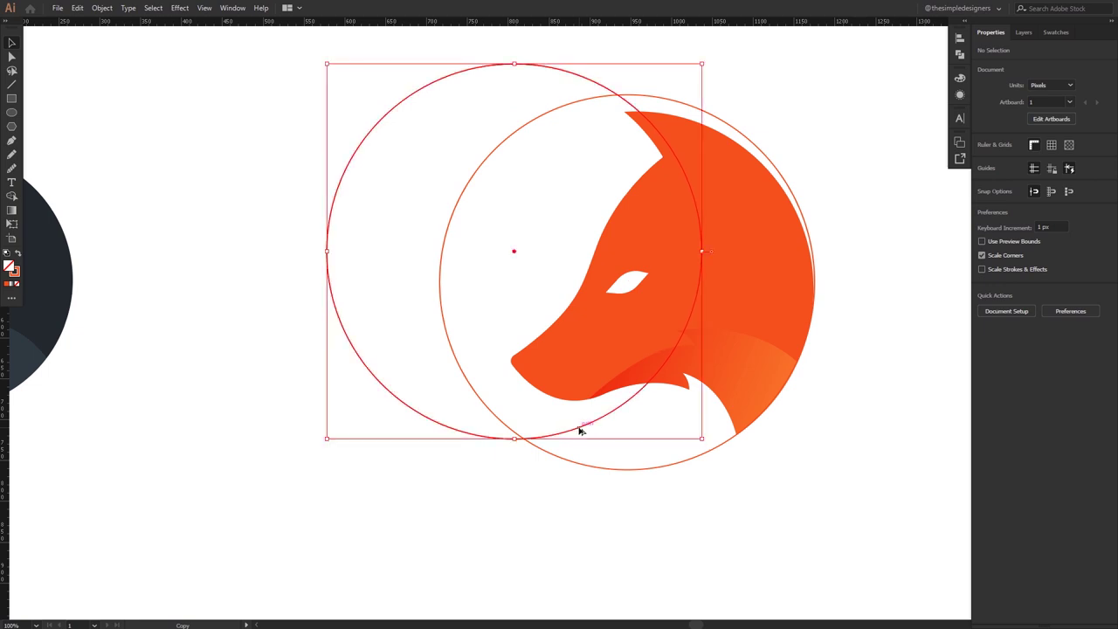
drag(594, 508, 512, 428)
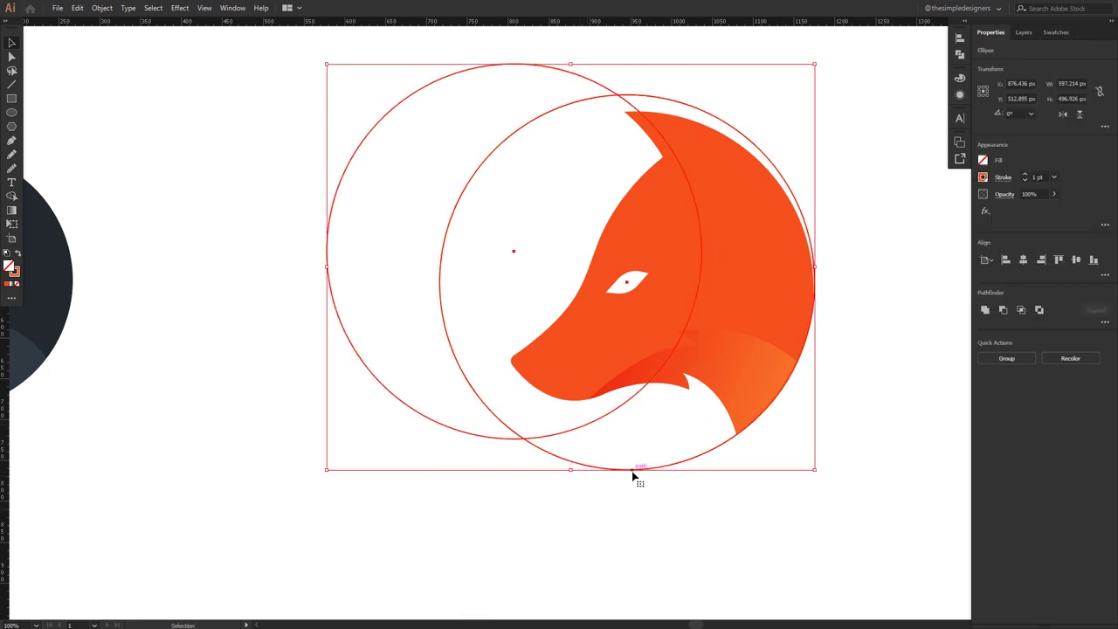
key(shift+m)
alt+drag(484, 299, 389, 374)
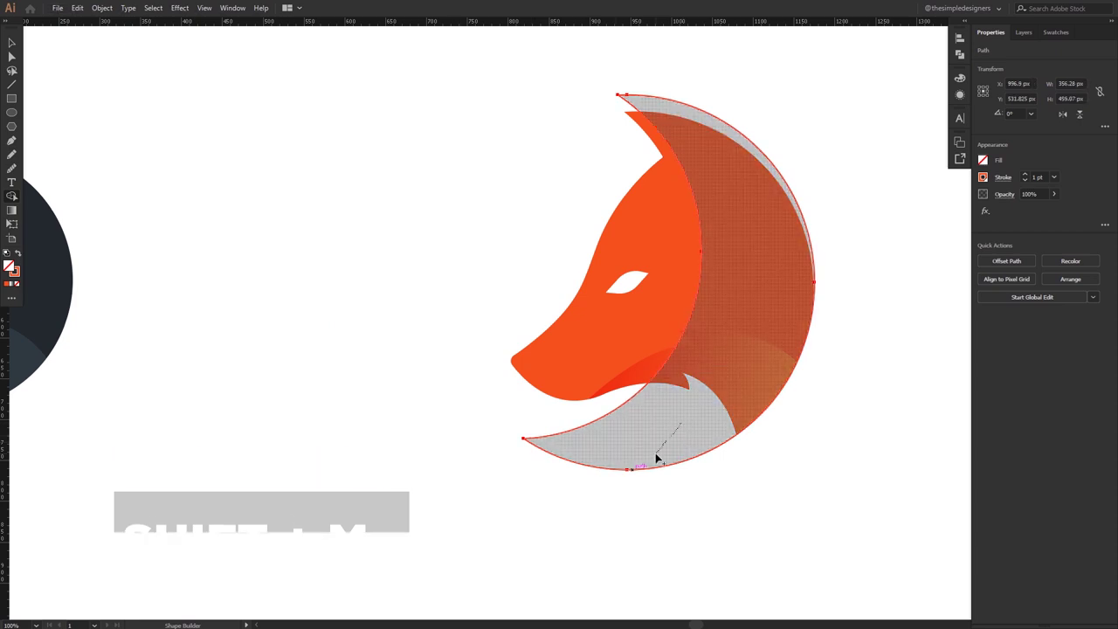
- Delete the crescent's top anchor and its segment
key(v)
key(a)
click(860, 289)
drag(618, 95, 626, 94)
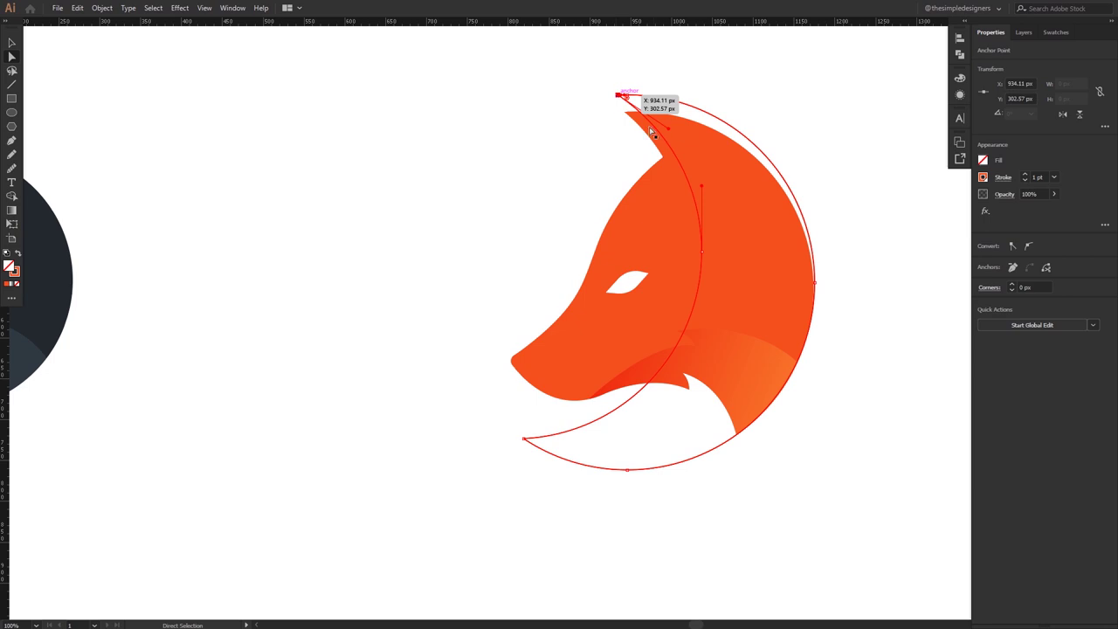
click(627, 95)
key(Delete)
- Join the crescent's open ends with a straight edge and fill it light grey
scroll(857, 266, up, 1)
click(623, 248)
shift+click(792, 295)
click(1024, 269)
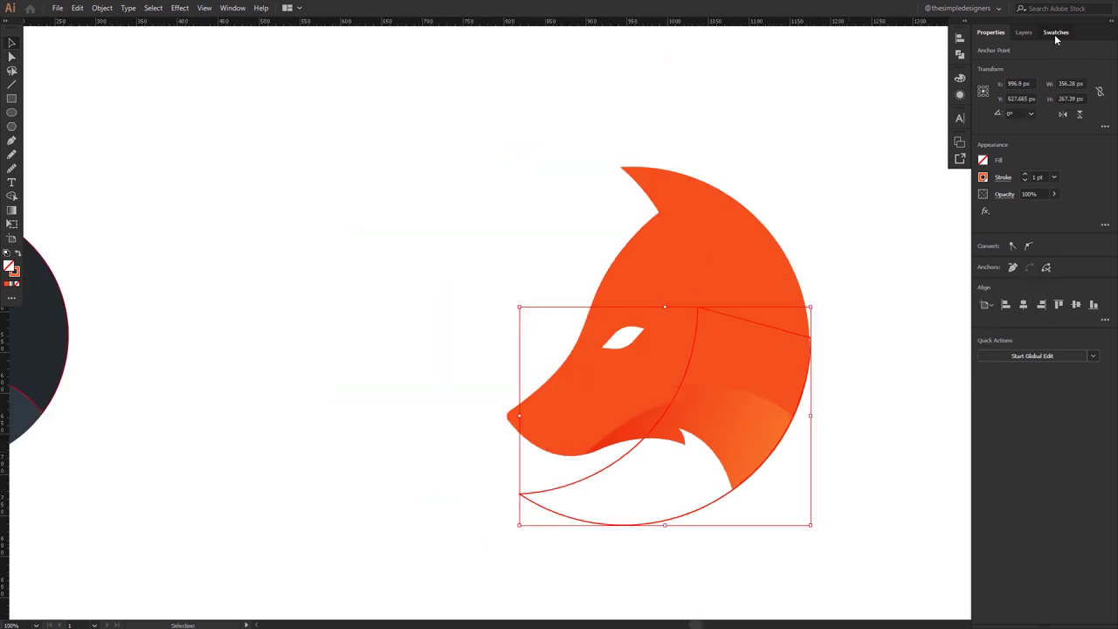
click(1055, 32)
click(1081, 325)
- Send the grey shape behind the fox
key(a)
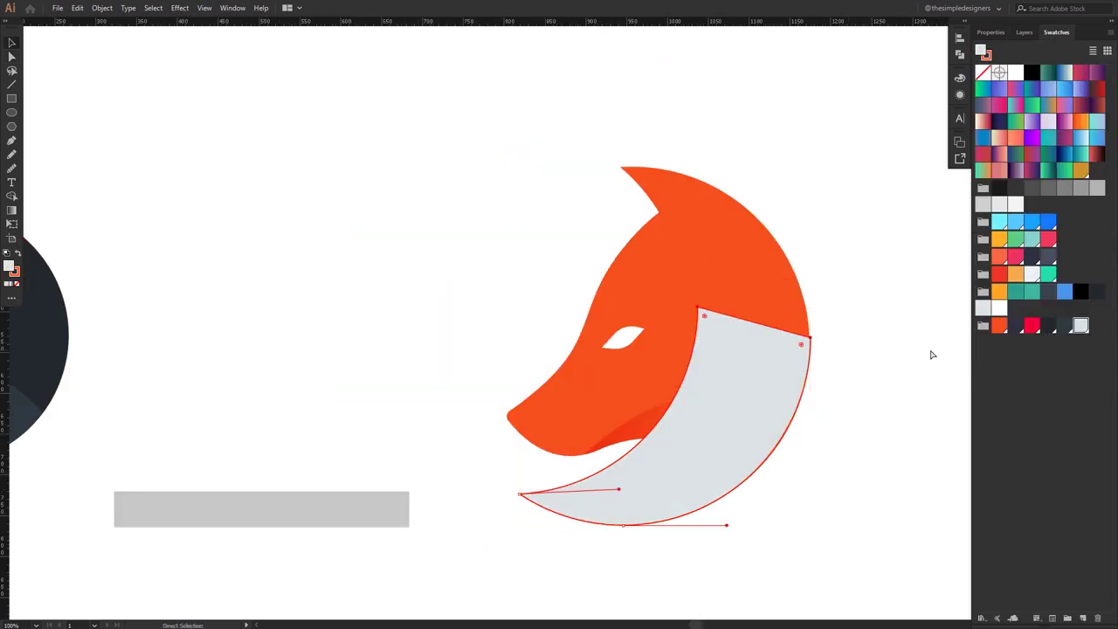
key(ctrl+bracketleft)
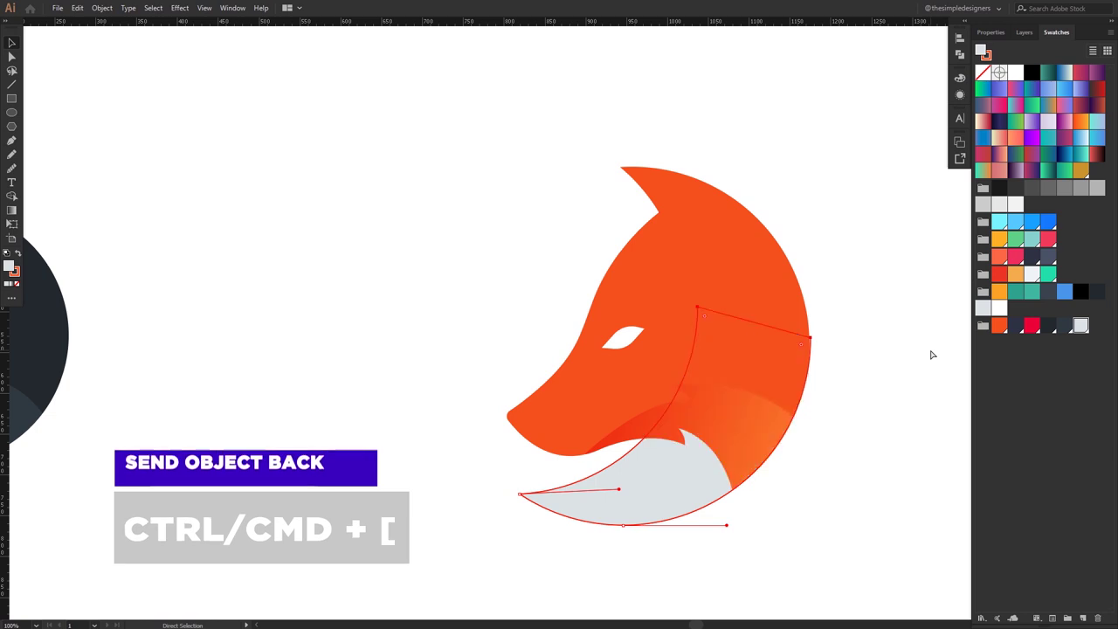
click(893, 397)
scroll(837, 394, up, 2)
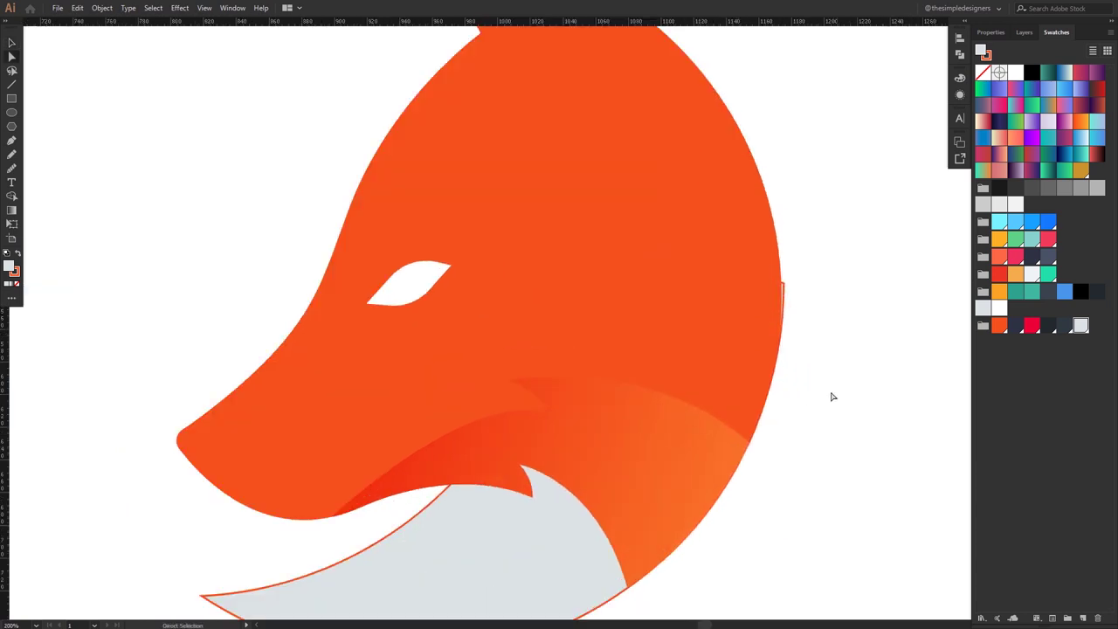
- Cut the orange cheek shape at its right edge and delete the stray anchors
key(v)
click(416, 520)
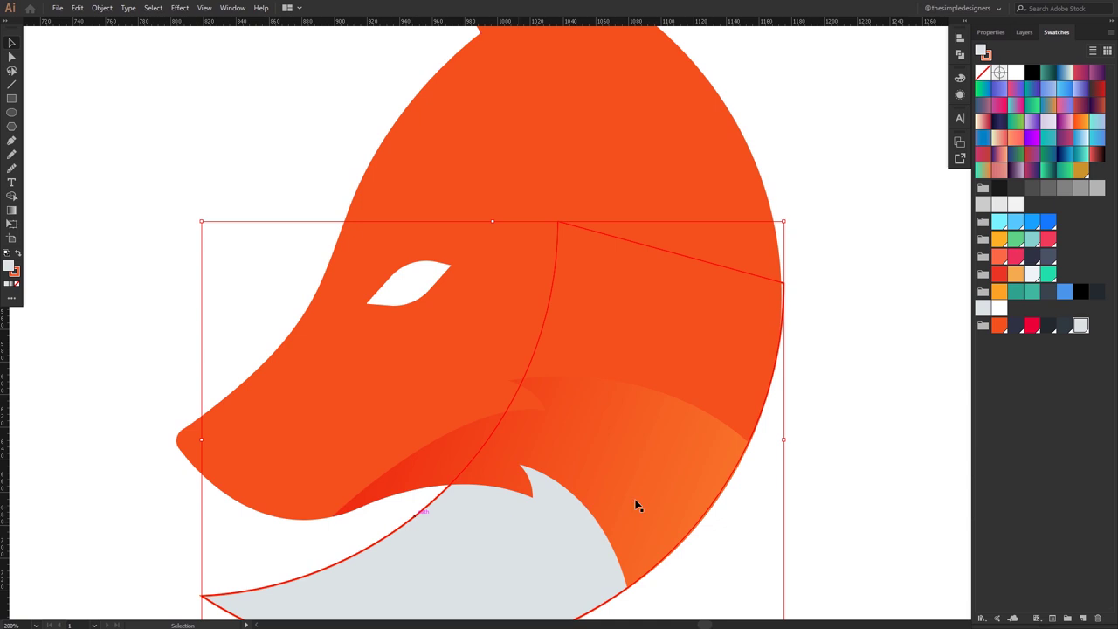
key(c)
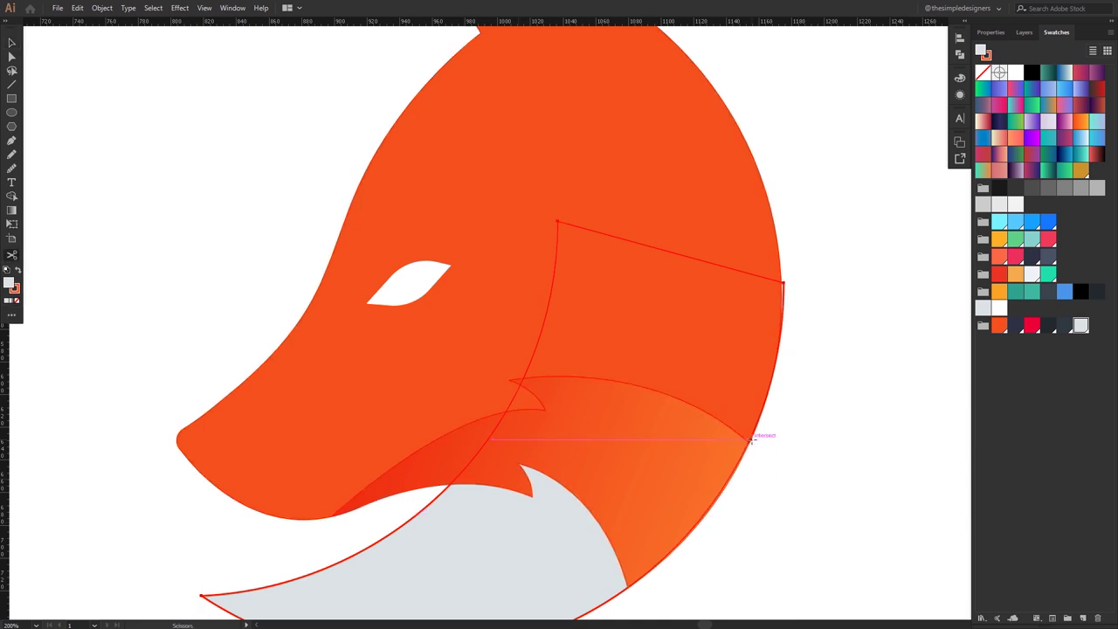
key(a)
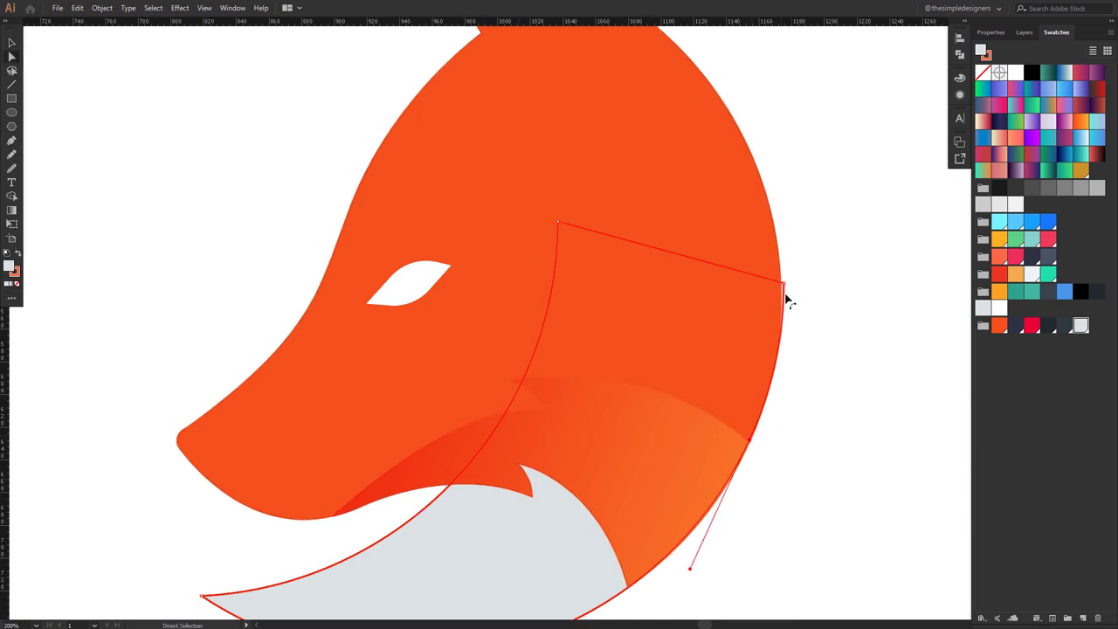
click(783, 338)
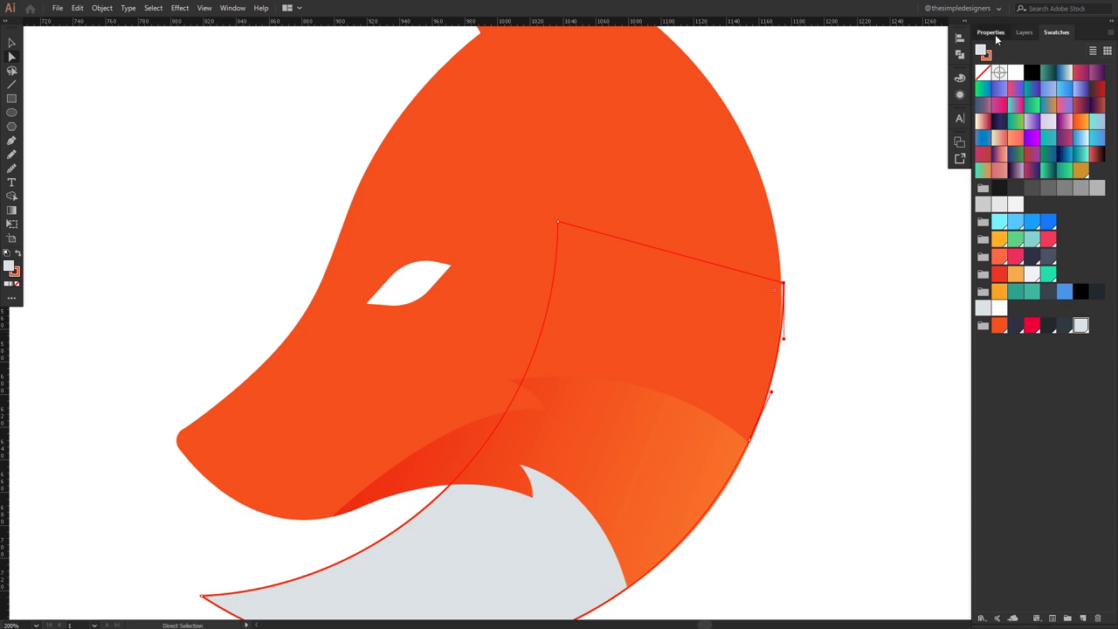
click(990, 32)
click(1012, 267)
key(v)
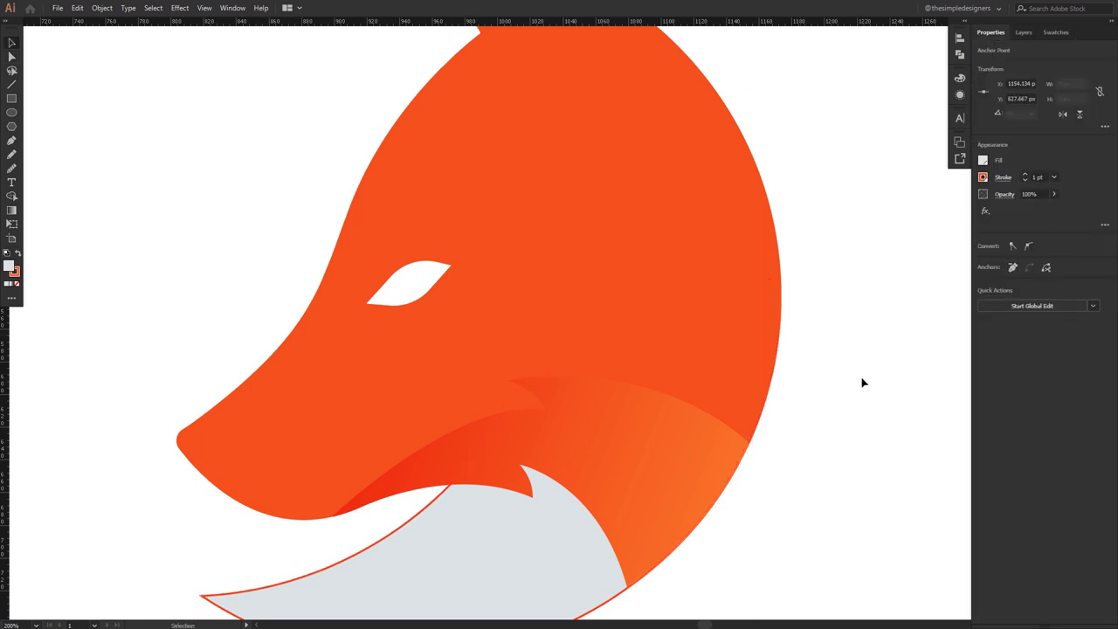
key(ctrl+minus)
- Set the grey chin piece's stroke to None, keeping its fill
click(549, 494)
click(1055, 32)
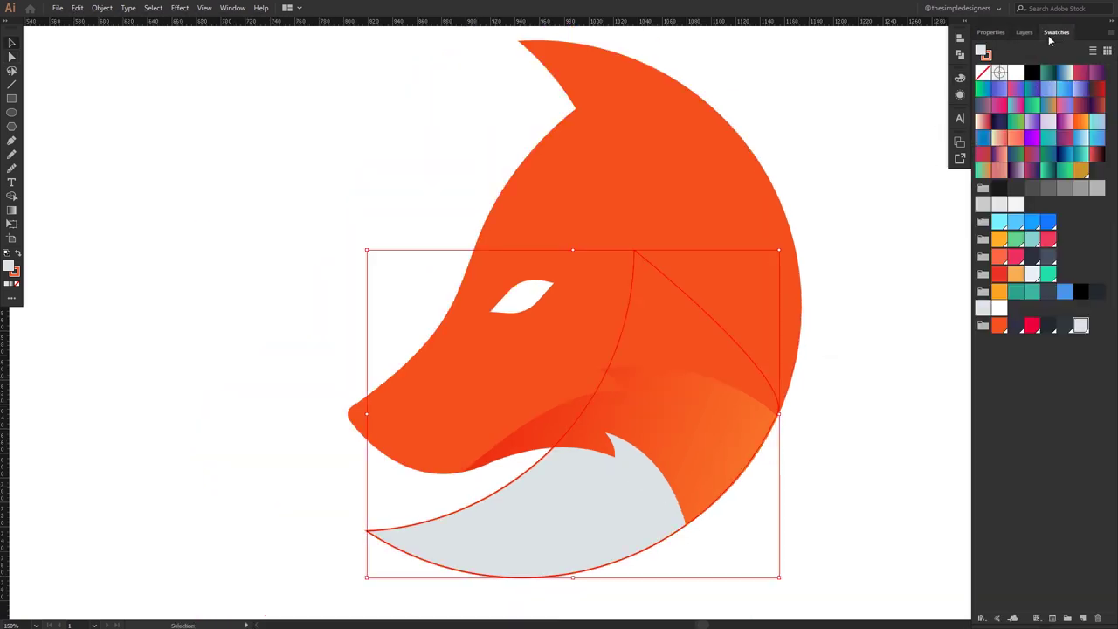
click(983, 74)
key(ctrl+z)
click(984, 74)
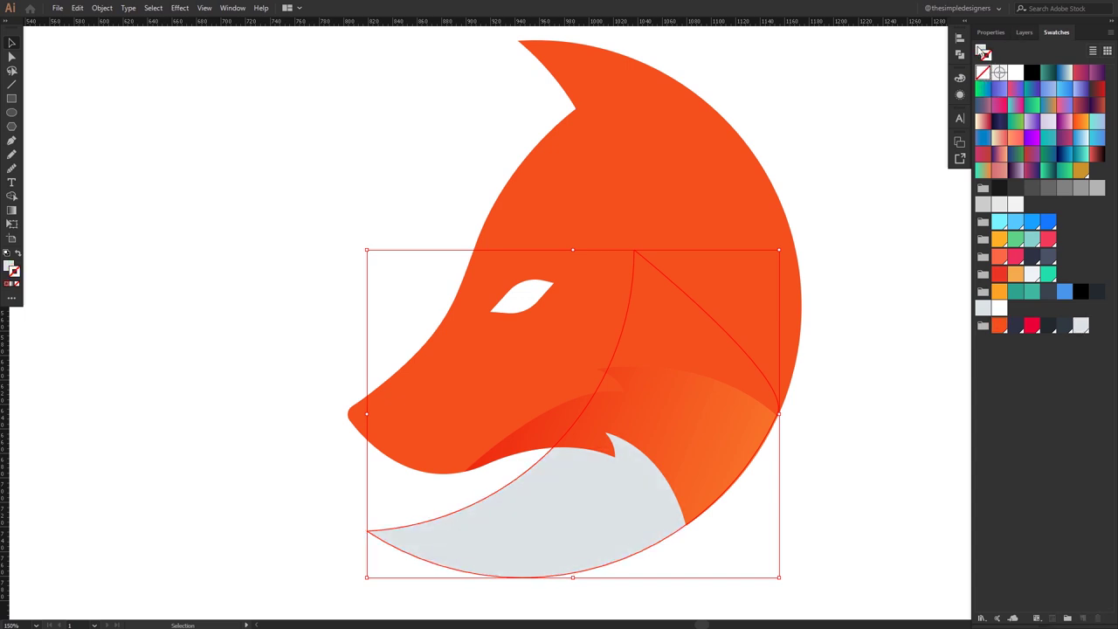
click(869, 339)
key(ctrl+0)
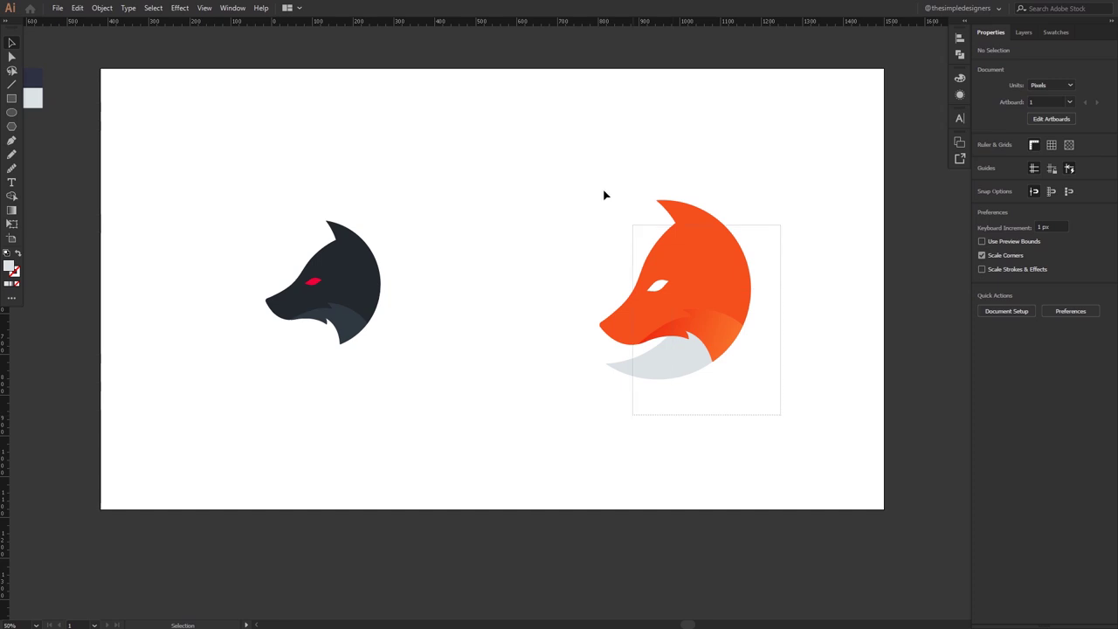
- Tilt the orange fox 3.51° counter-clockwise and start a REYNARD text line under the dark fox
drag(781, 410, 642, 244)
drag(755, 197, 751, 189)
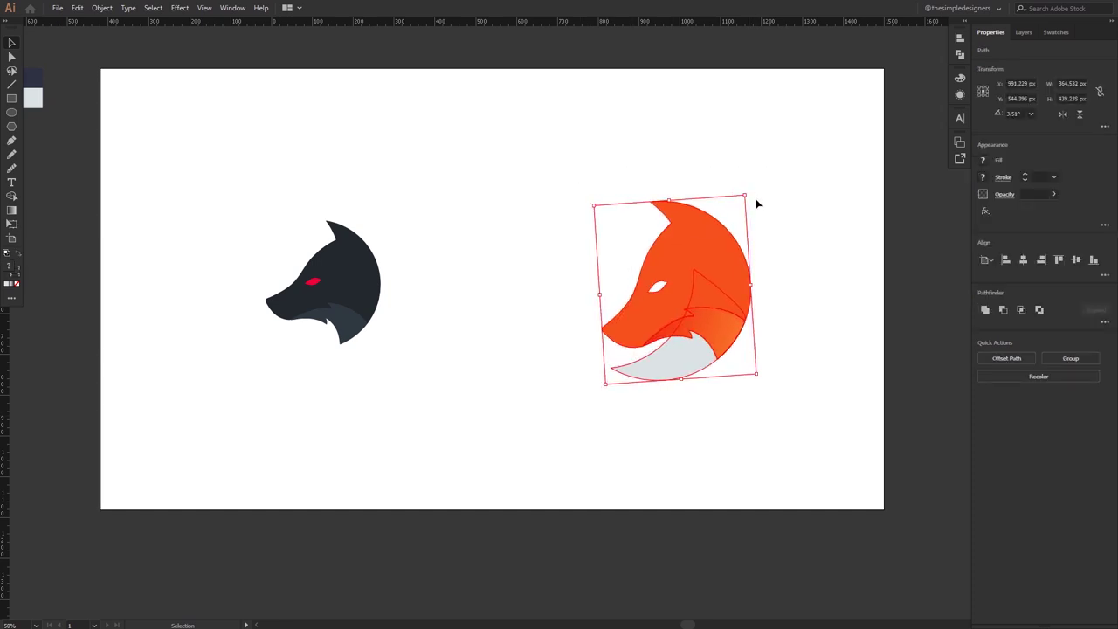
click(823, 435)
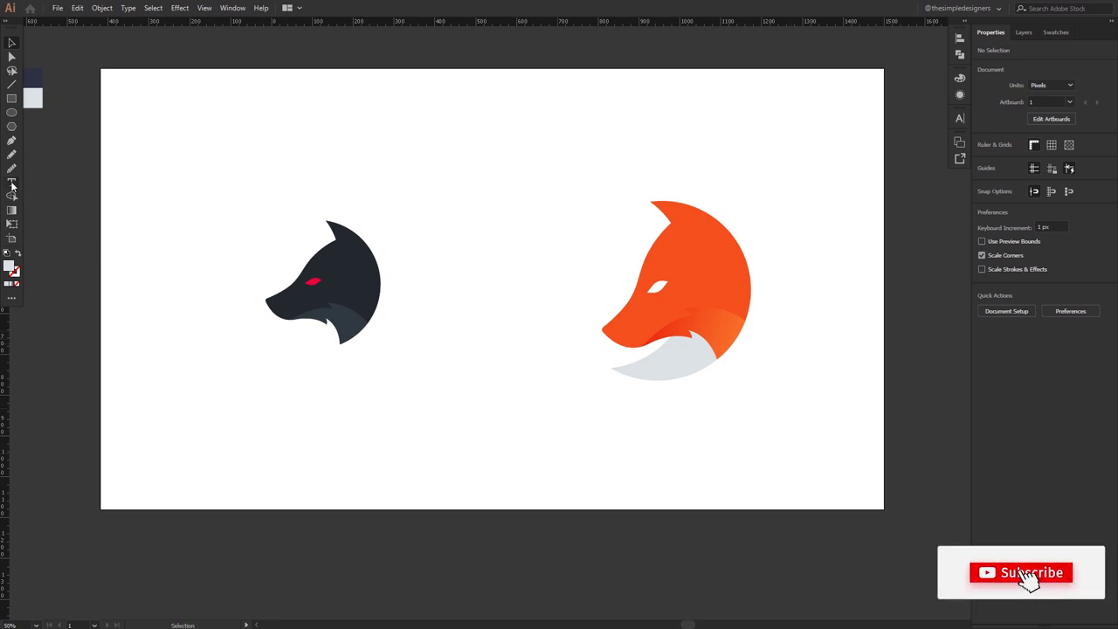
key(t)
click(320, 386)
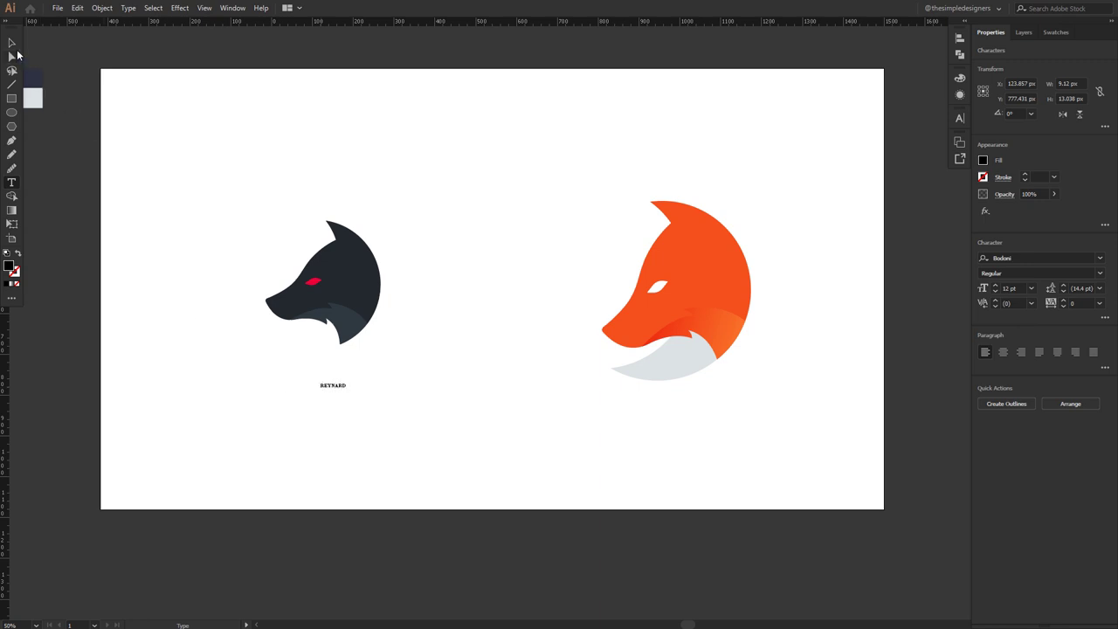
- Enlarge REYNARD to about 60.85 pt in charcoal and reposition it under the dark fox
click(11, 42)
mouse_move(347, 390)
mouse_down()
mouse_move(385, 426)
mouse_move(387, 404)
mouse_move(398, 406)
mouse_up()
key(i)
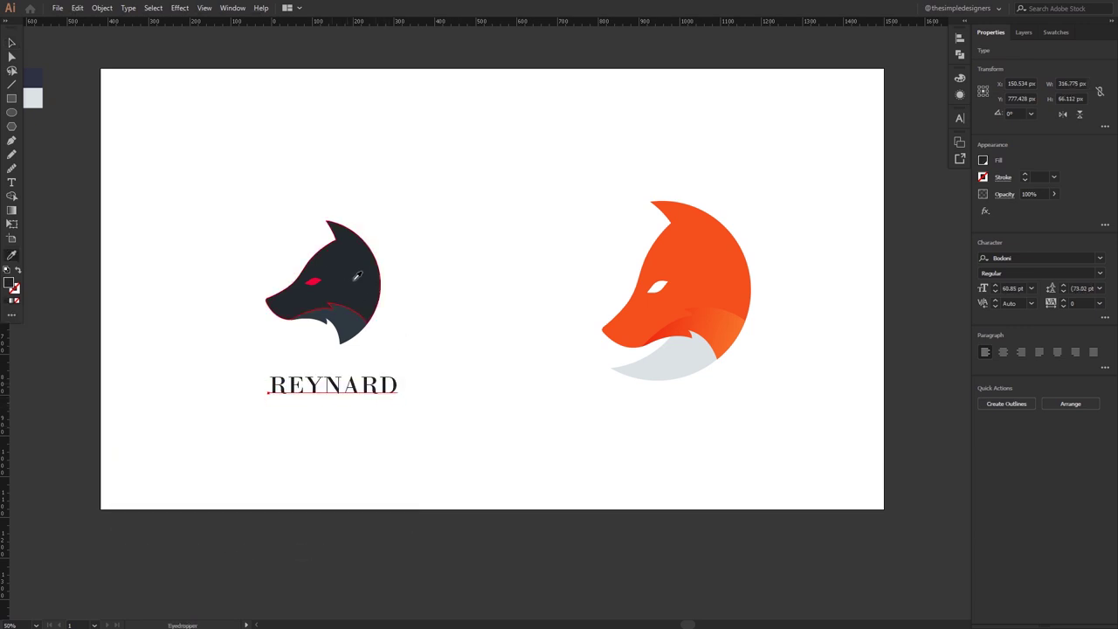
key(v)
scroll(351, 390, up, 2)
mouse_move(385, 408)
mouse_down()
mouse_move(410, 411)
mouse_move(413, 466)
mouse_up()
click(412, 414)
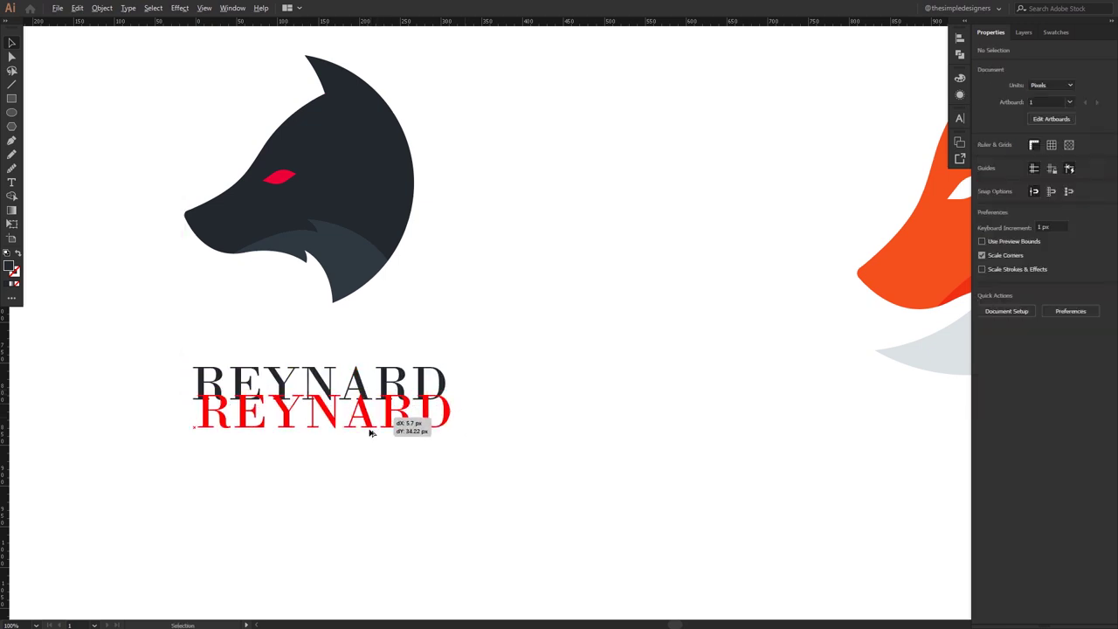
- Retype the duplicated REYNARD line as THE FOX
double_click(347, 441)
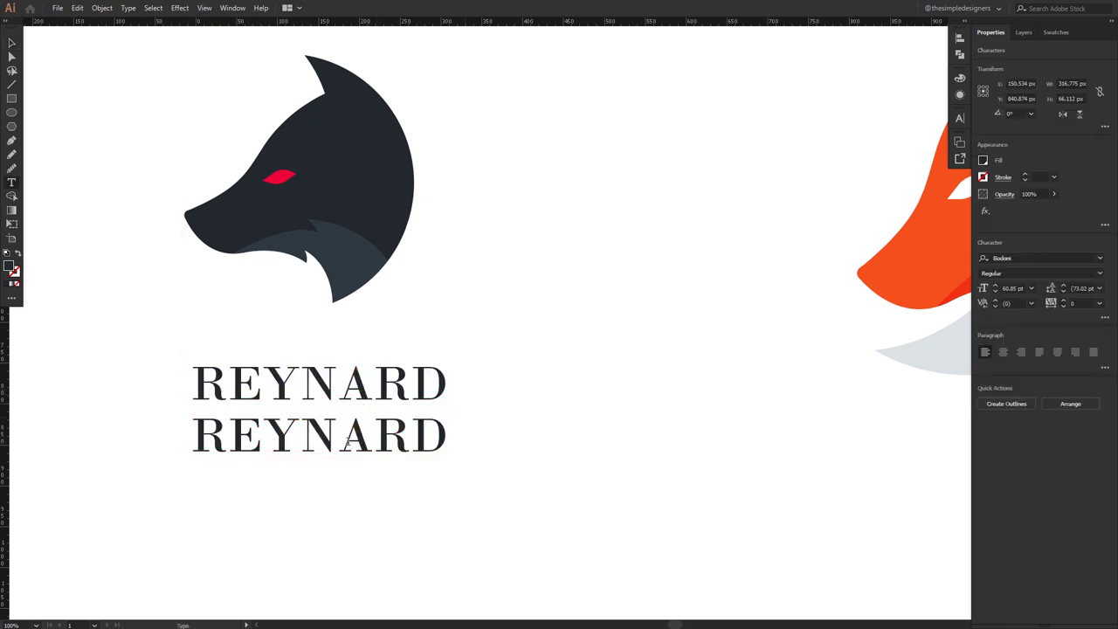
double_click(347, 441)
text(THE FOX)
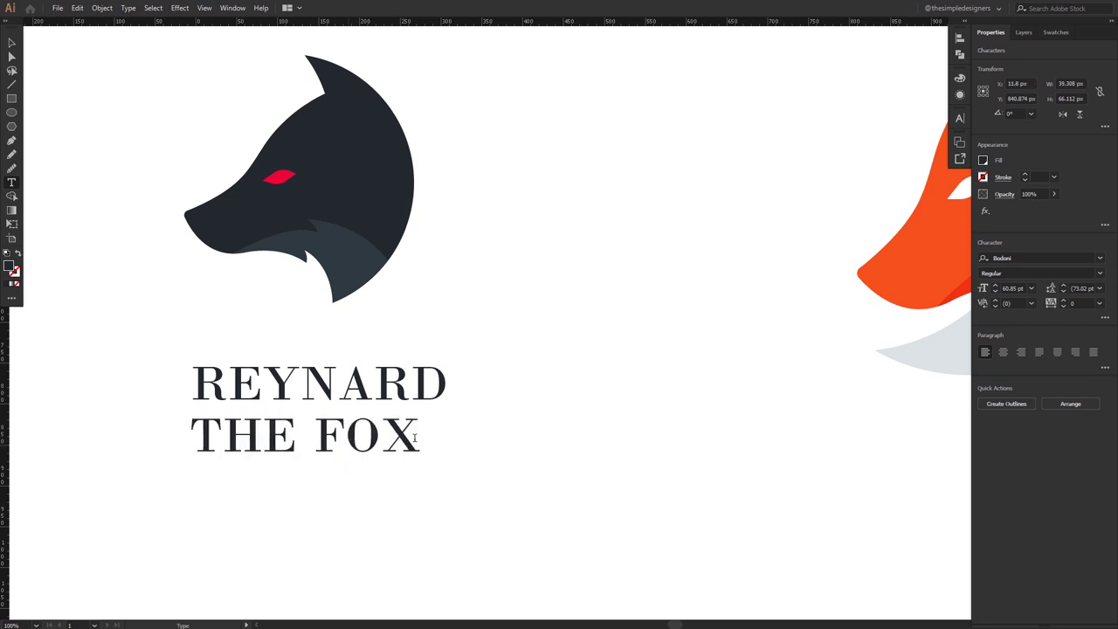
key(ctrl+a)
- Set THE FOX in Gotham Light, undoing an accidental text replacement
click(1030, 258)
text(goth)
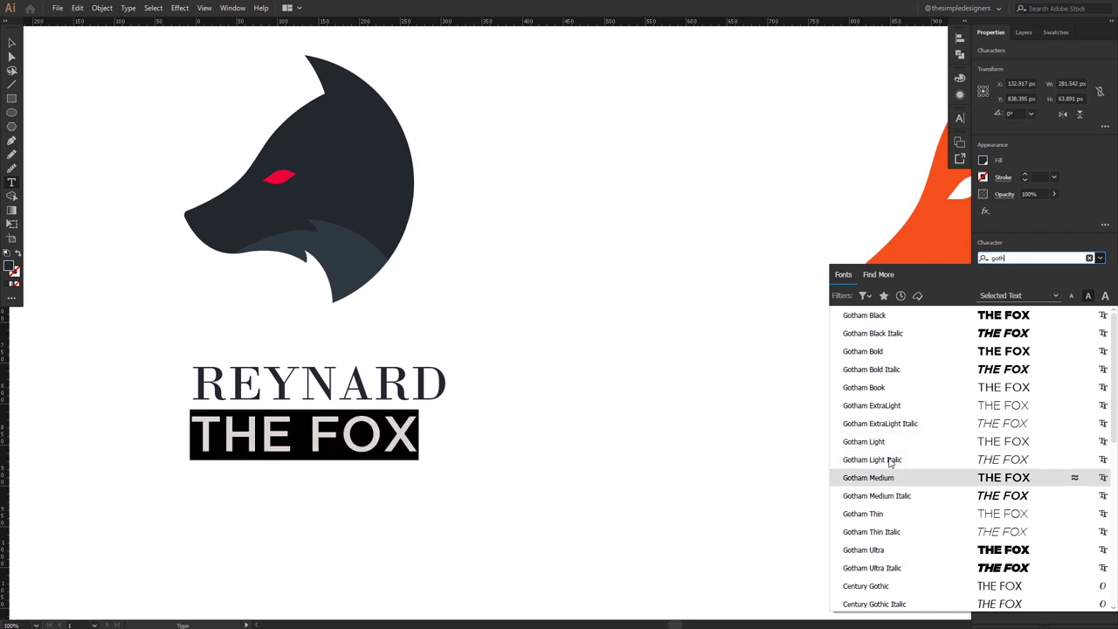
click(887, 445)
text(v)
key(ctrl+z)
key(Escape)
click(489, 515)
- Tighten THE FOX's tracking, shrink it and move it under REYNARD
click(403, 441)
key(alt+Left)
key(alt+Left)
key(alt+Left)
key(alt+Left)
key(alt+Left)
drag(397, 425, 316, 422)
drag(384, 484, 417, 403)
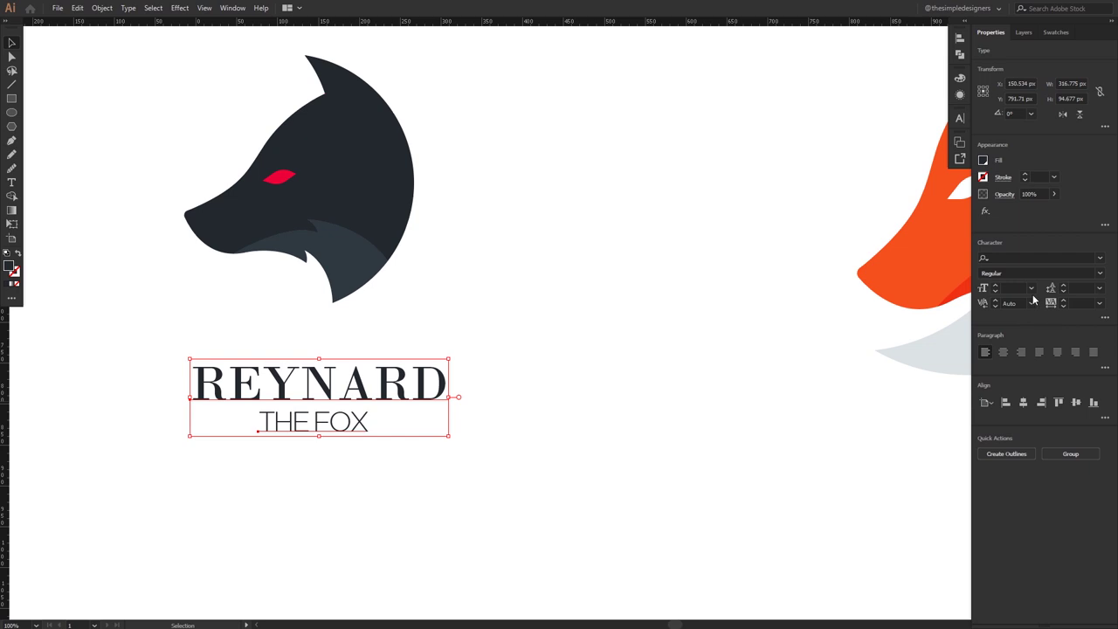
- Centre both text lines on the artboard and enlarge them together
click(1003, 352)
click(987, 402)
click(1004, 439)
click(1022, 402)
click(598, 405)
drag(259, 376, 260, 376)
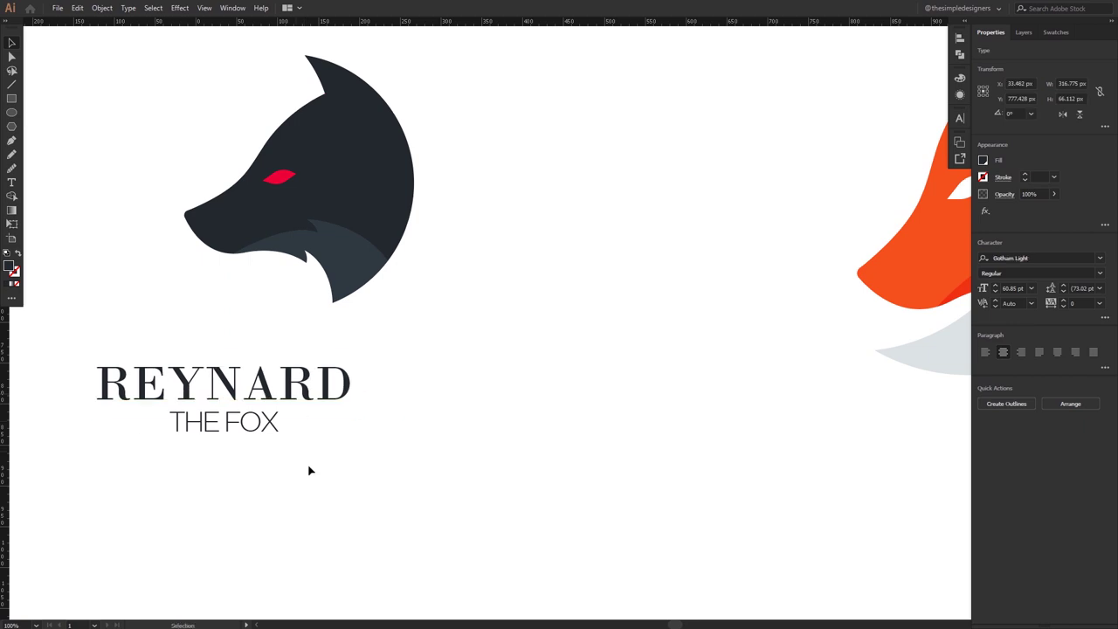
drag(308, 471, 206, 370)
drag(364, 437, 368, 450)
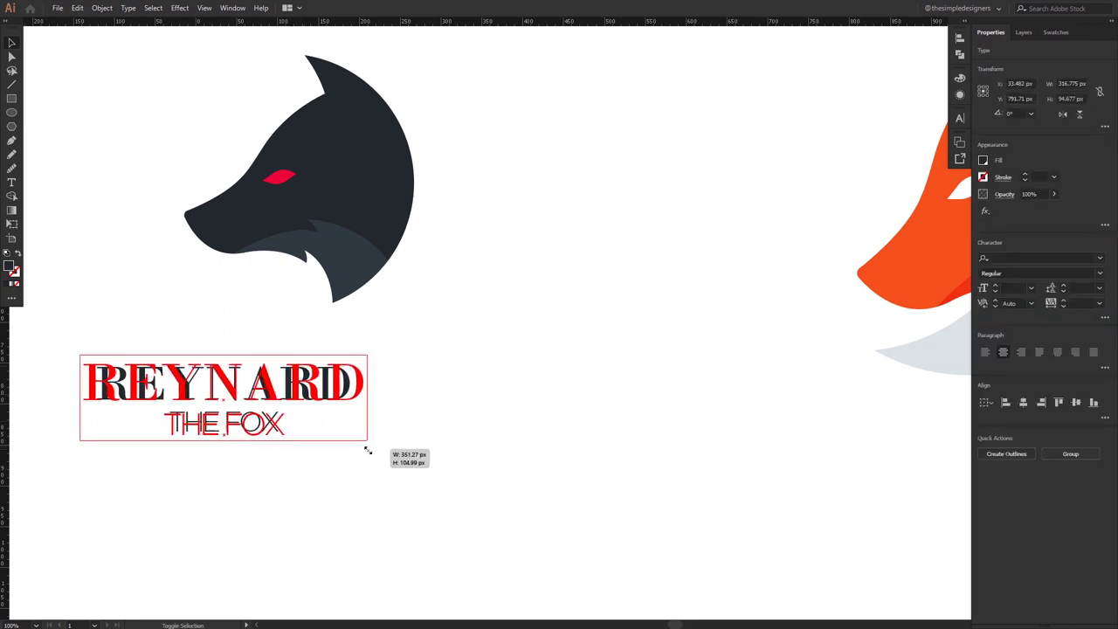
- Group the dark fox's head and lower face pieces
click(365, 423)
click(373, 236)
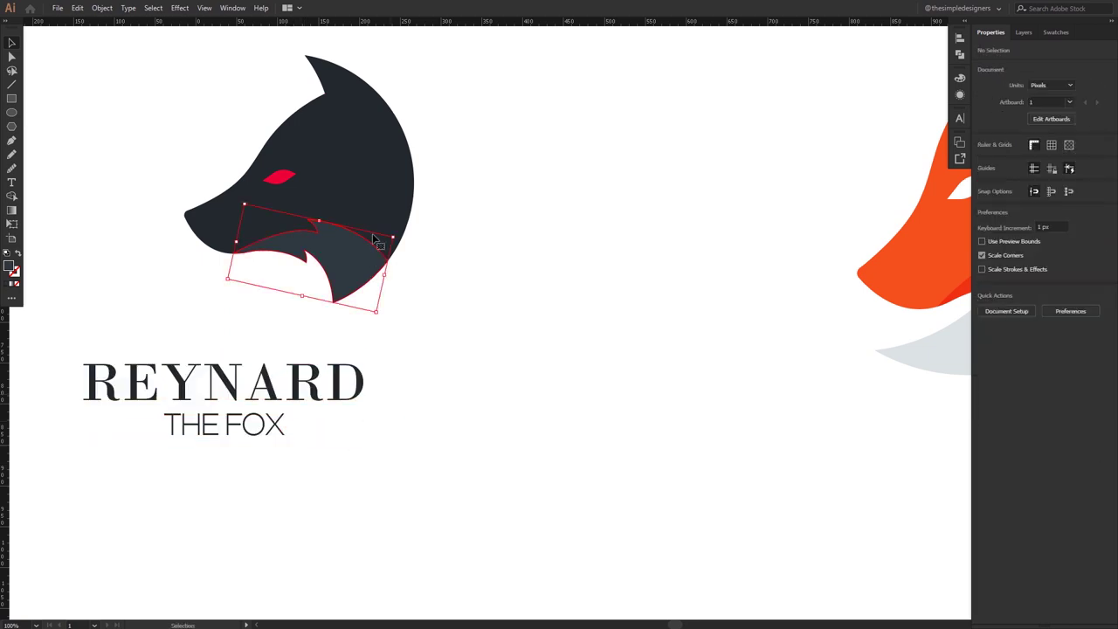
shift+click(293, 177)
right_click(319, 168)
click(358, 231)
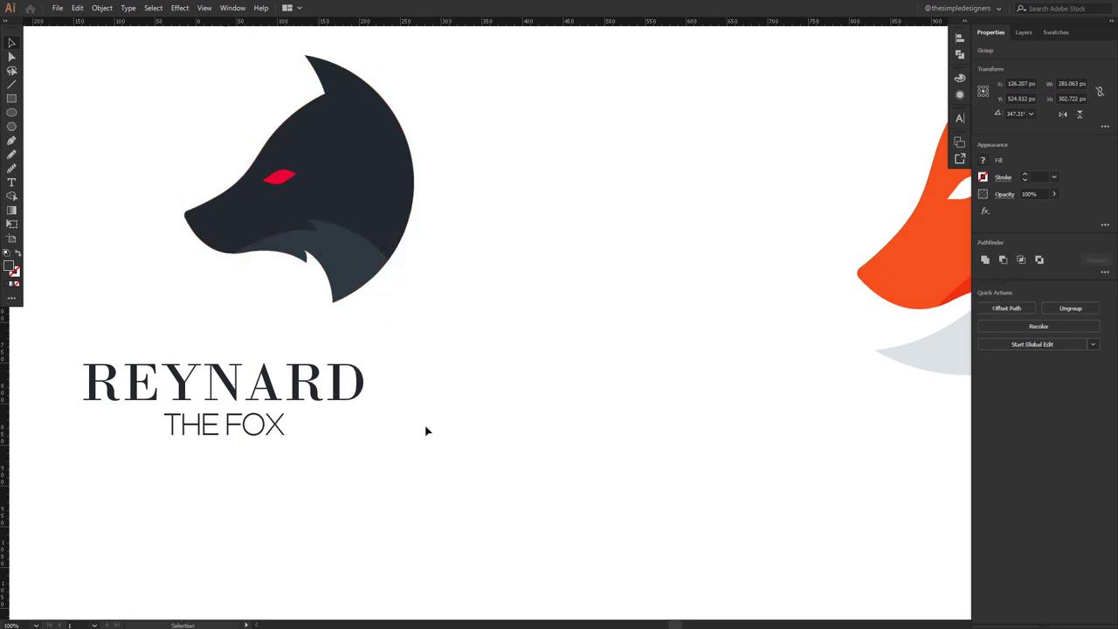
- Group the dark fox with its text and centre it horizontally on the artboard
drag(425, 429, 302, 232)
key(ctrl+g)
click(1022, 259)
click(502, 285)
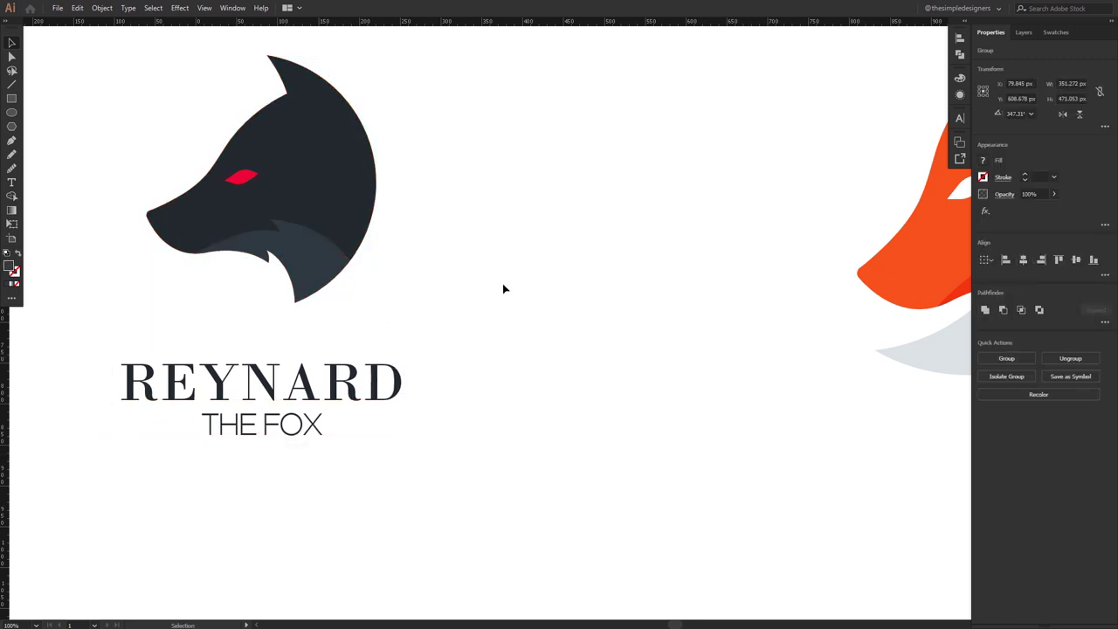
key(ctrl+0)
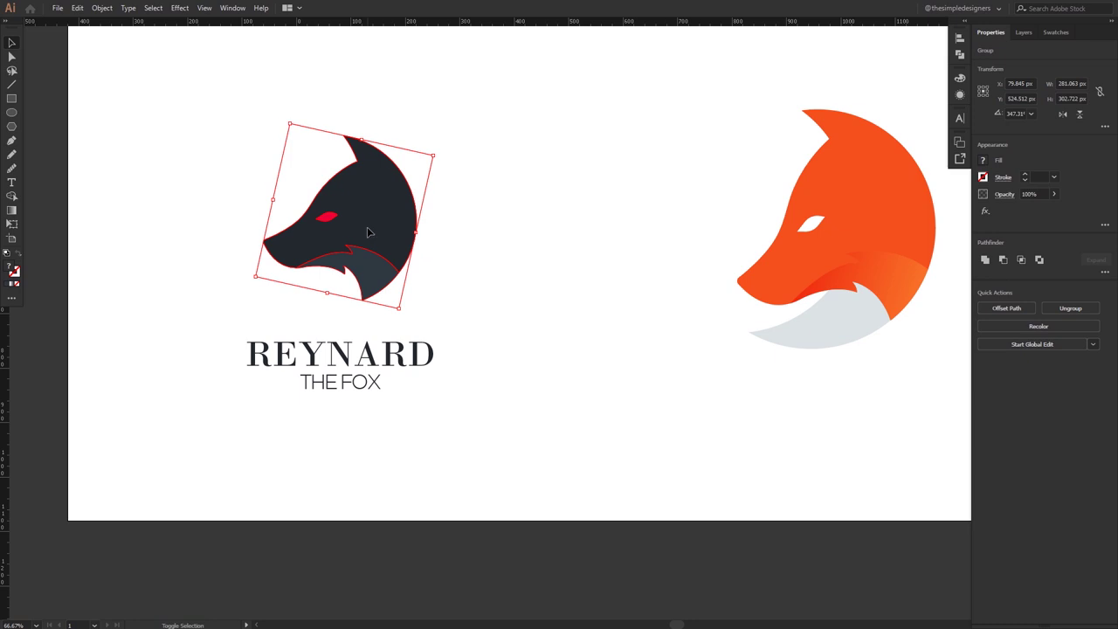
- Nudge the dark fox head down and left, then shift the logo up and left
key(shift+Left)
key(shift+Left)
key(shift+Down)
key(shift+Down)
key(shift+Down)
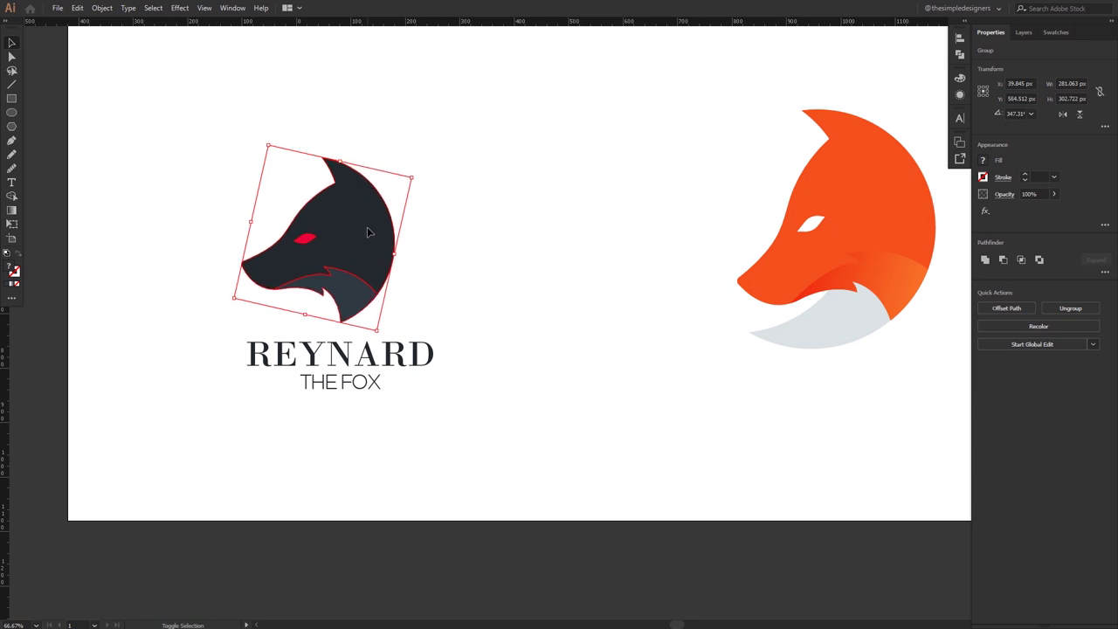
click(497, 319)
scroll(497, 319, up, 2)
drag(456, 481, 219, 252)
scroll(323, 303, down, 2)
drag(323, 303, 312, 284)
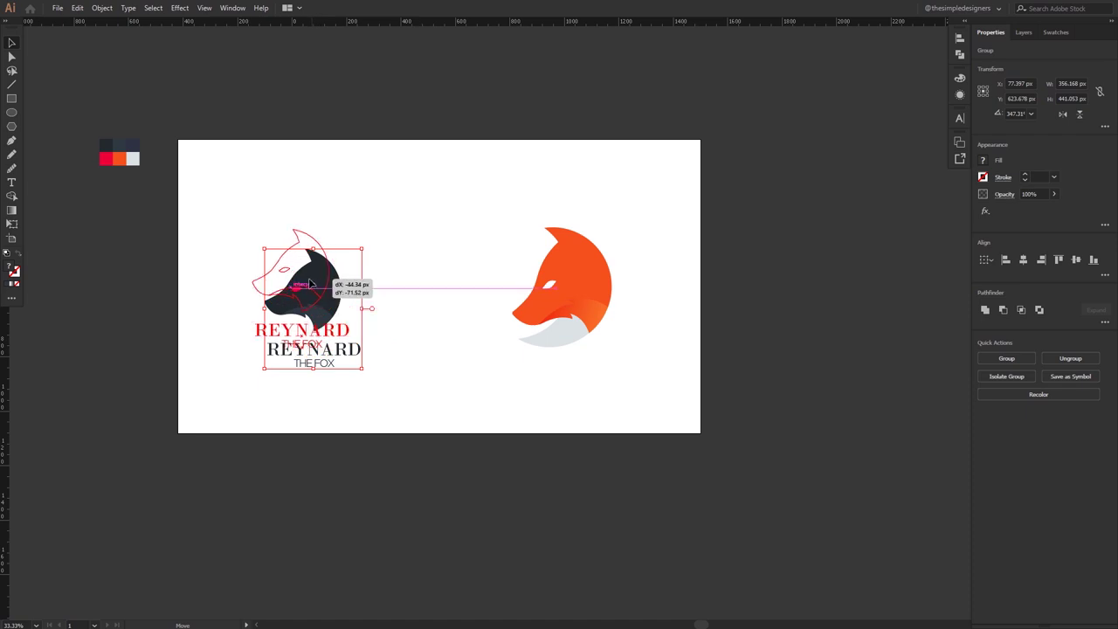
- Scale the orange fox down
click(405, 265)
scroll(571, 327, up, 3)
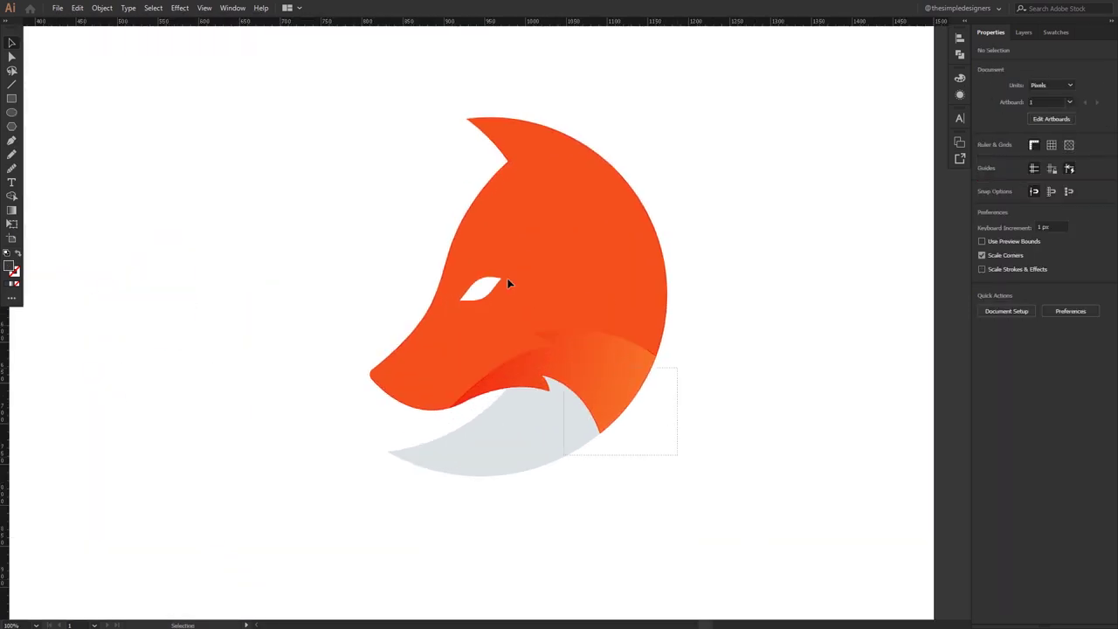
click(603, 420)
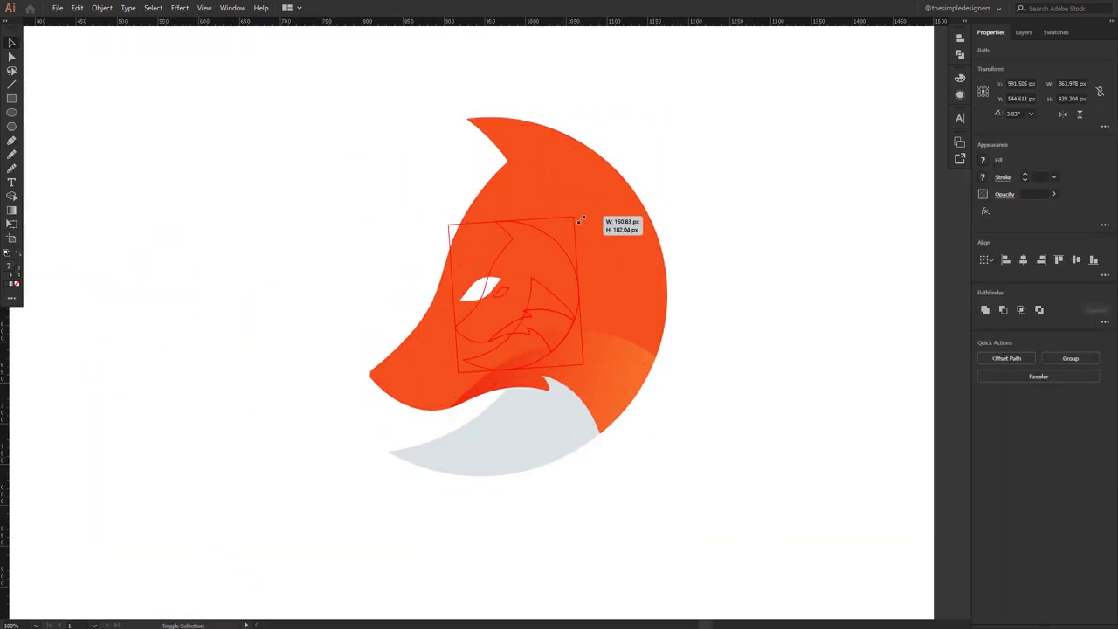
drag(655, 112, 568, 231)
click(187, 178)
- Add large FO lettering to the left of the orange fox
click(124, 244)
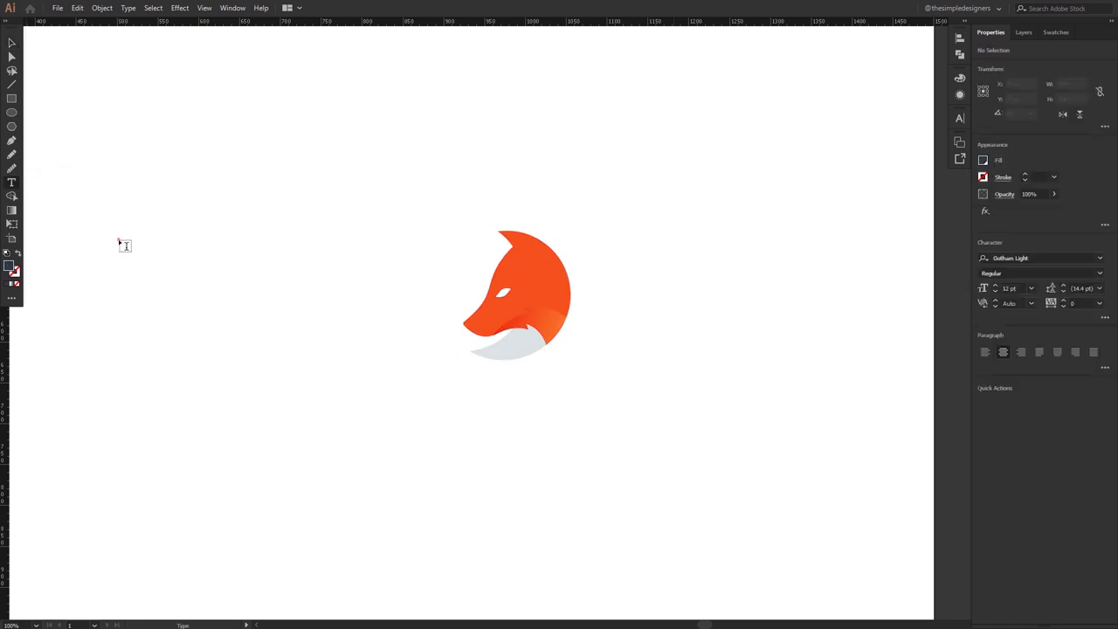
text(FO)
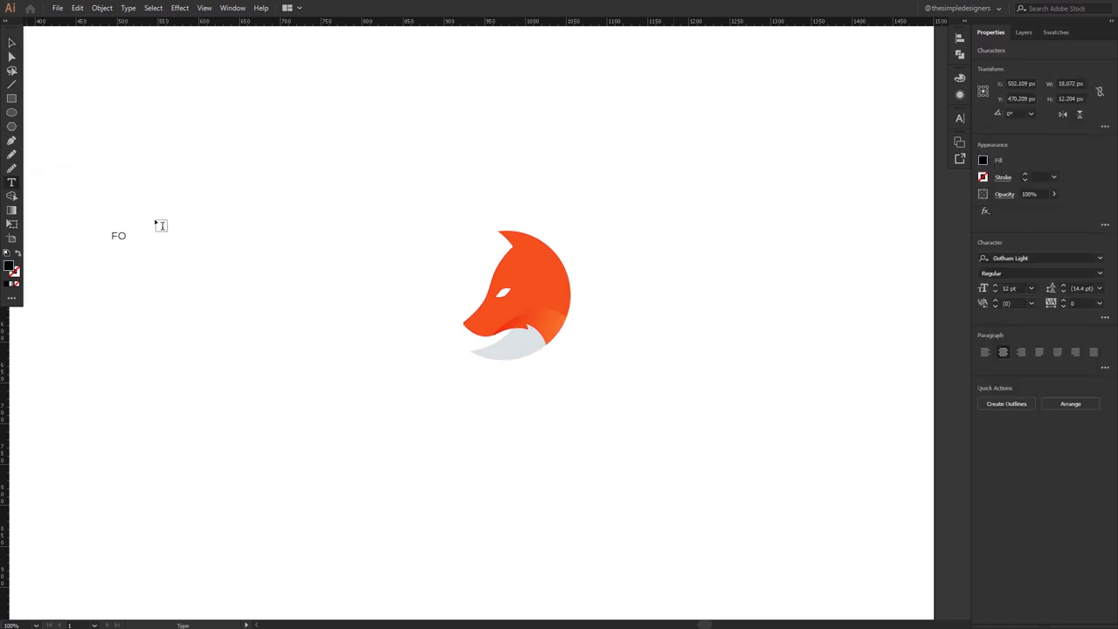
key(Escape)
drag(130, 245, 190, 314)
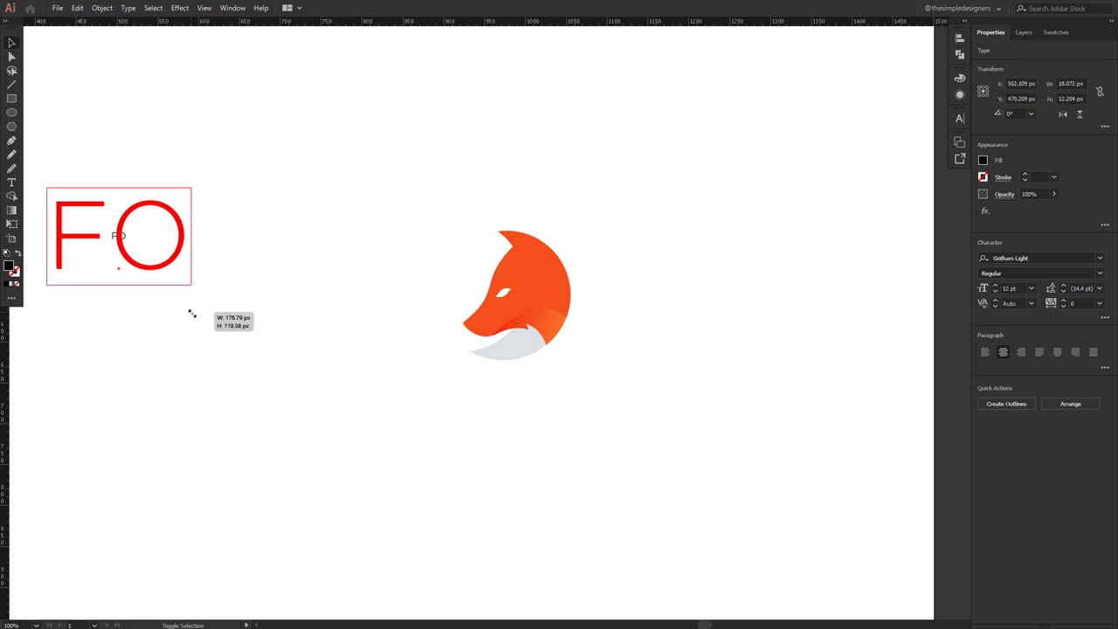
drag(170, 252, 319, 366)
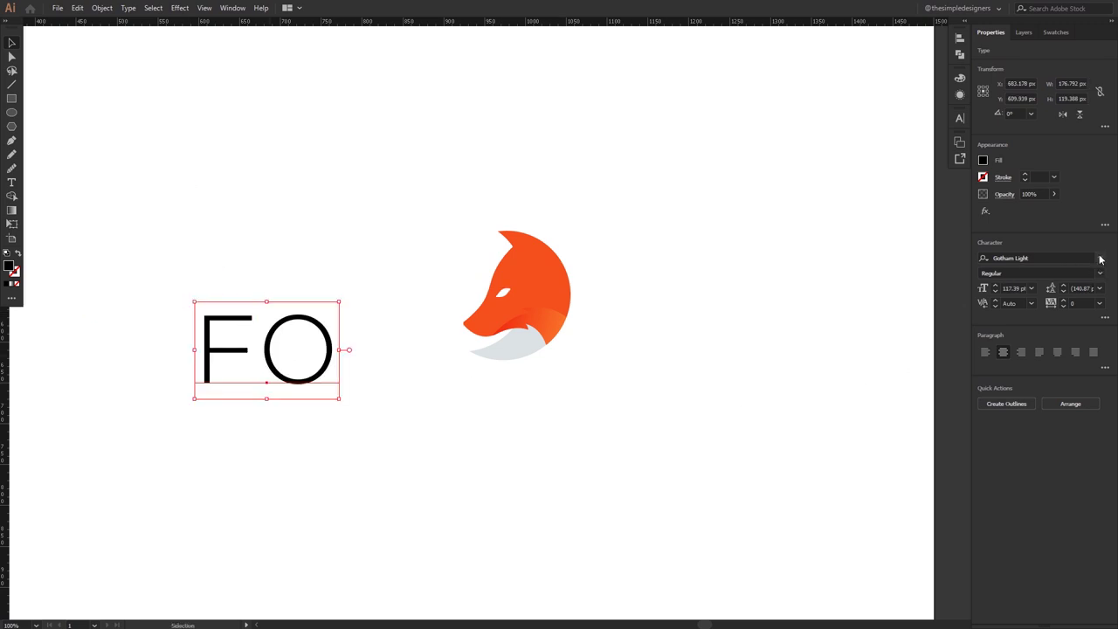
- Set FO in Gotham Black, enlarge it and move it up and left
click(1100, 258)
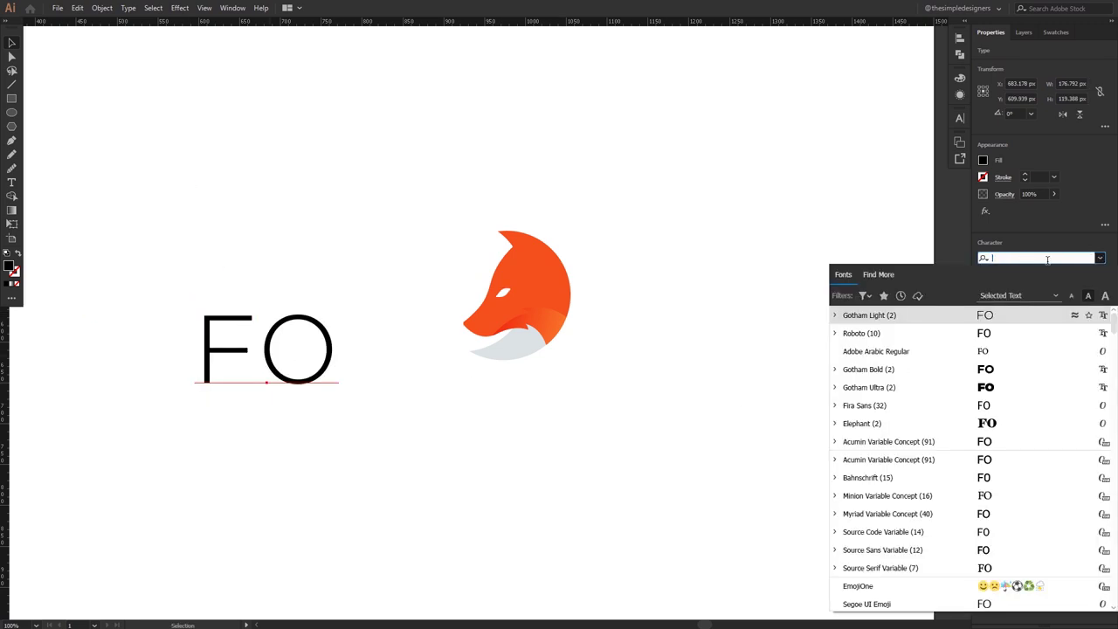
text(go)
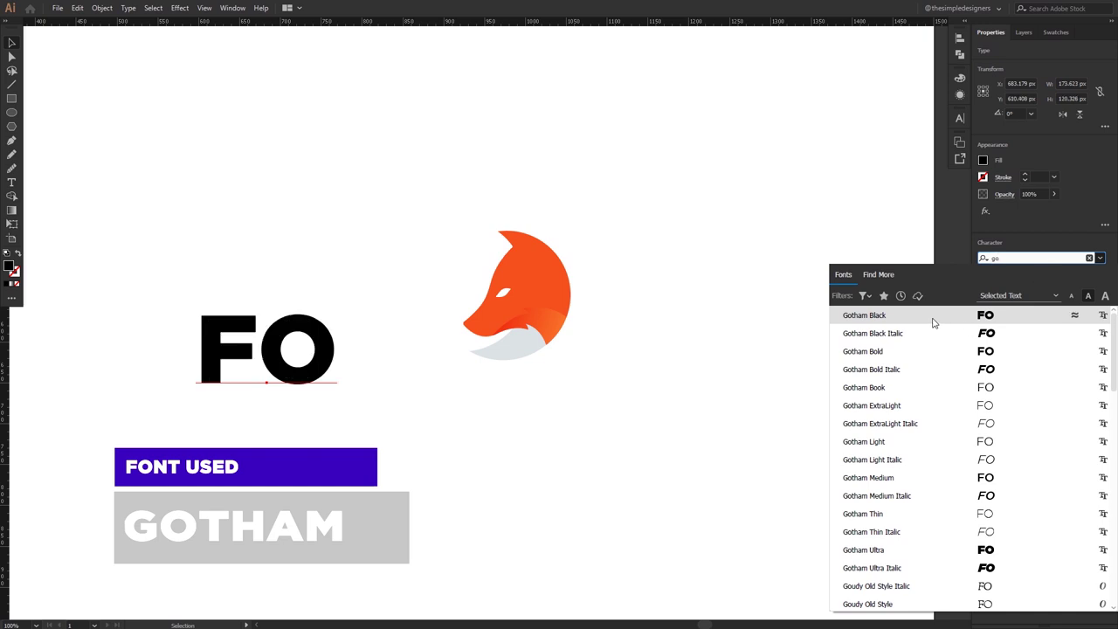
click(903, 316)
drag(336, 303, 358, 282)
drag(323, 354, 275, 266)
double_click(288, 273)
text(x)
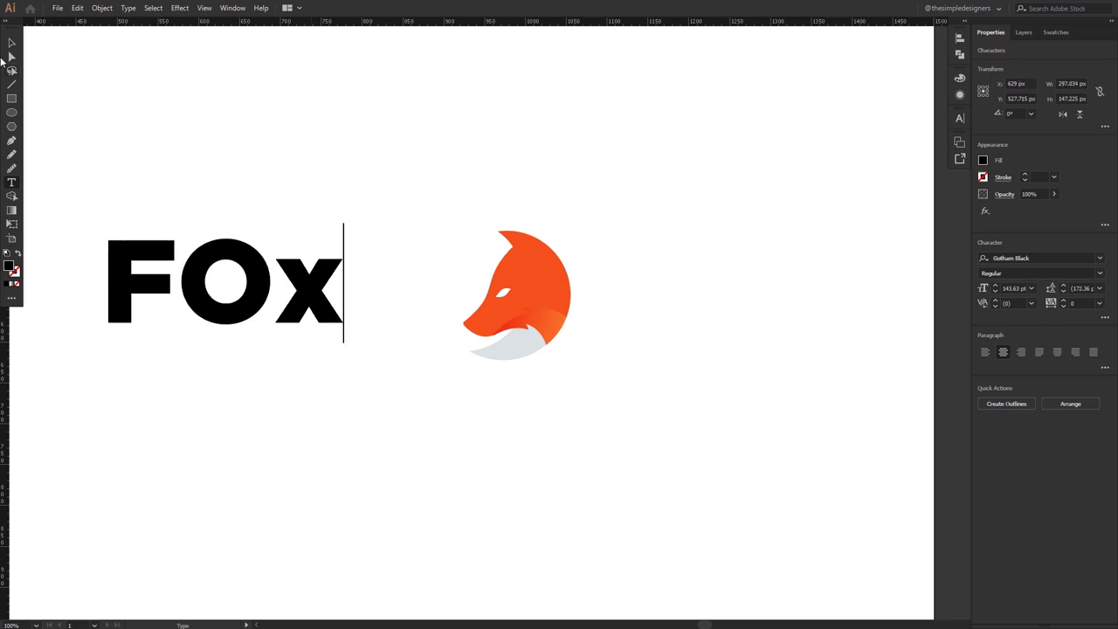
key(BackSpace)
click(11, 42)
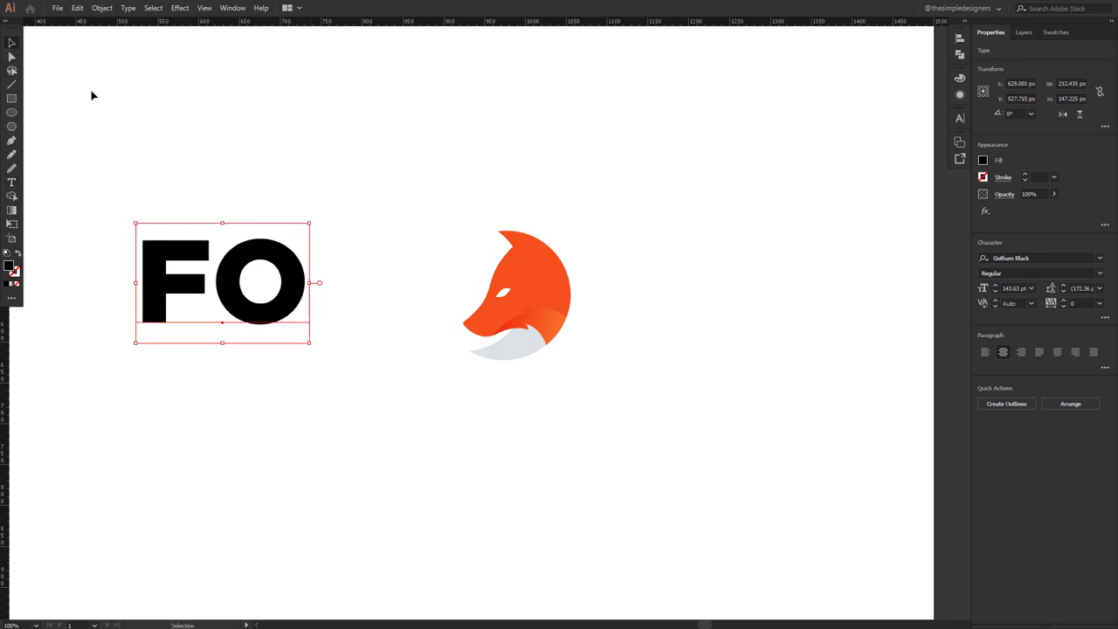
click(90, 96)
- Duplicate FO directly below and retype the copy as OF
drag(293, 212, 292, 332)
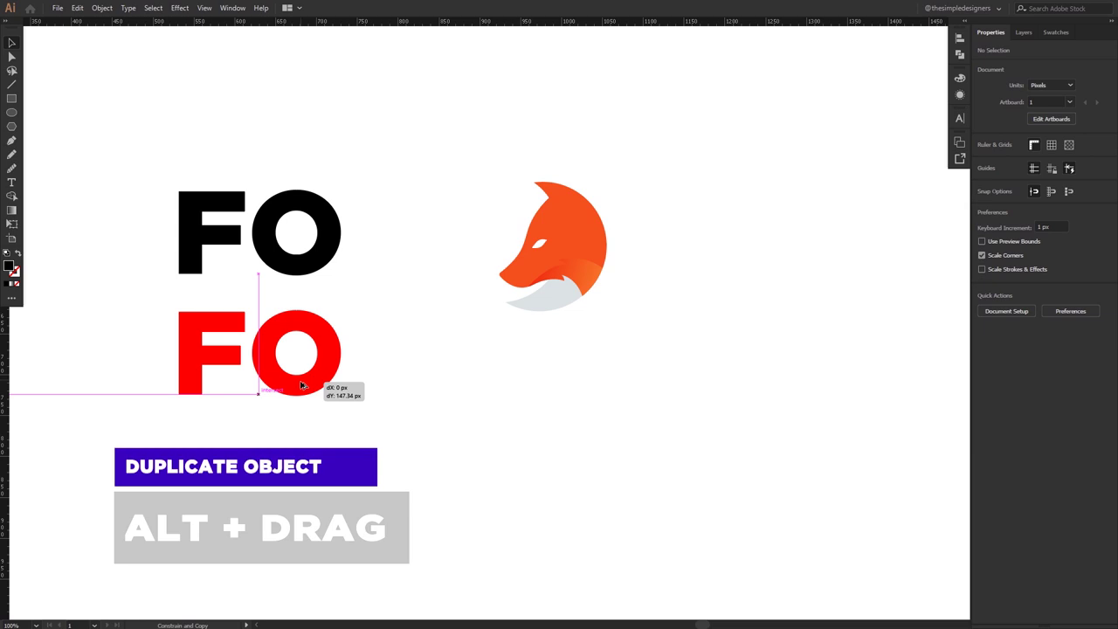
double_click(293, 332)
key(ctrl+a)
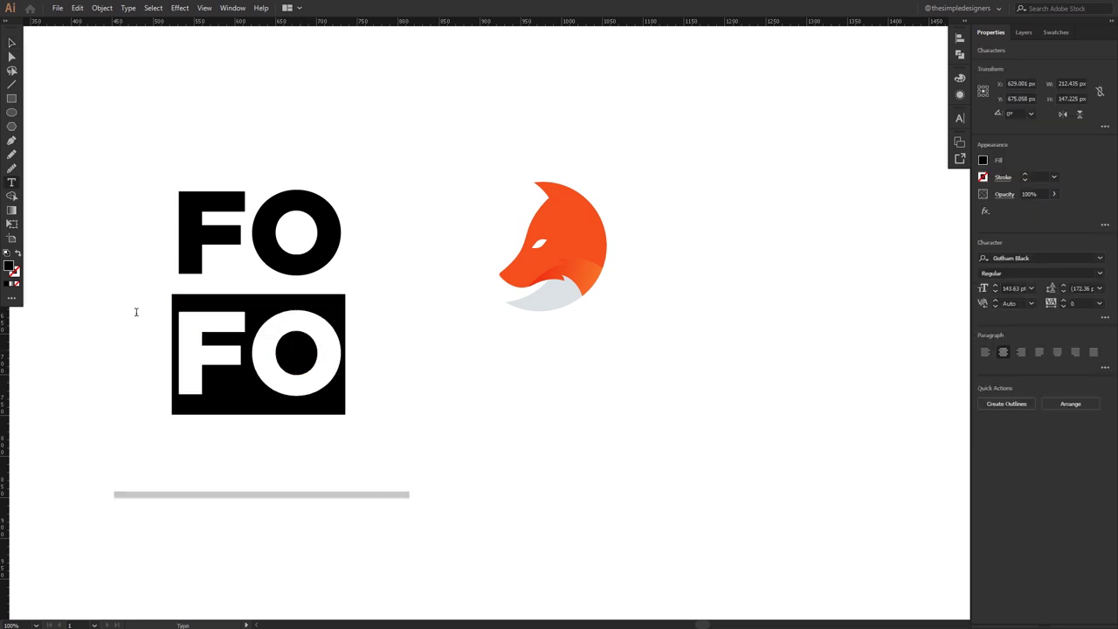
text(OF)
click(11, 43)
- Duplicate OF below it and retype the copy as X
drag(324, 307, 324, 442)
double_click(294, 509)
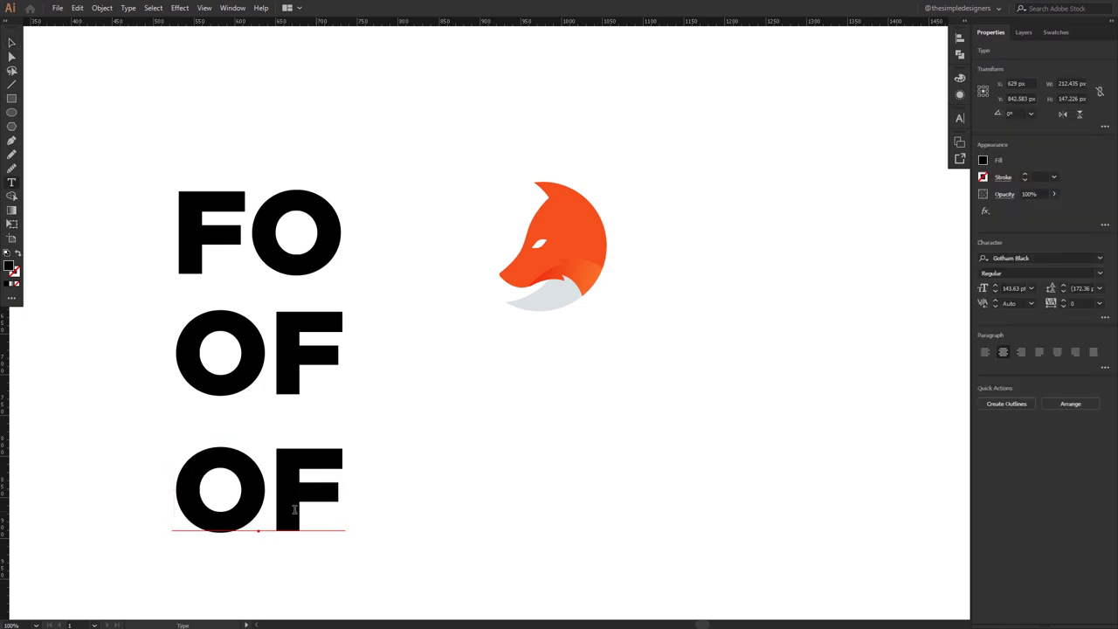
key(ctrl+a)
text(X)
key(Escape)
- Move the X beside the fox head and convert it to outlines
drag(266, 479, 580, 431)
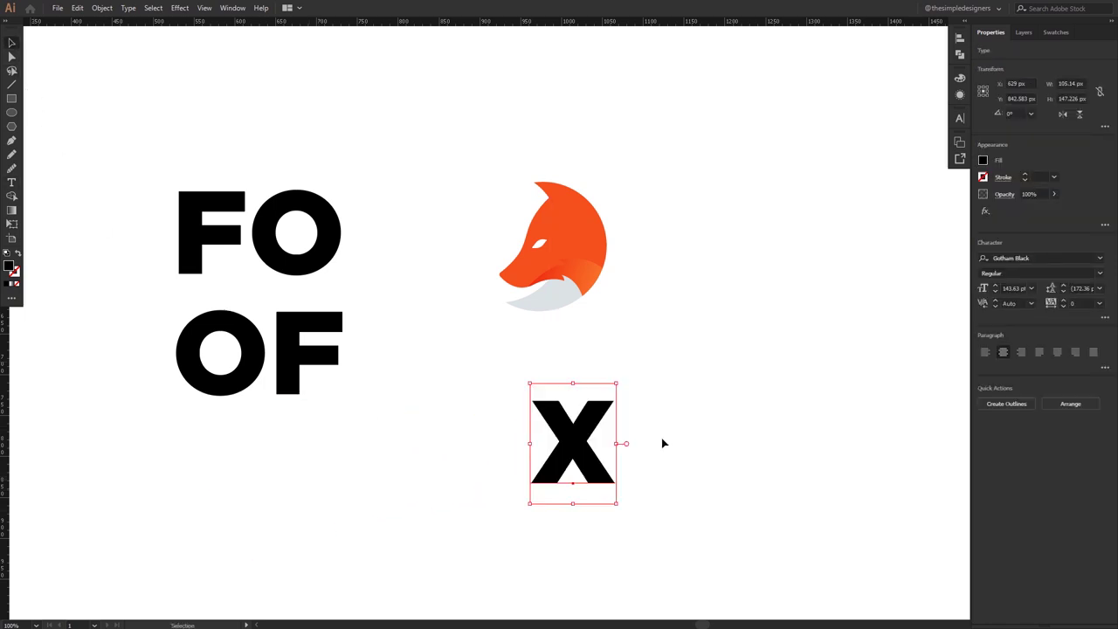
right_click(602, 441)
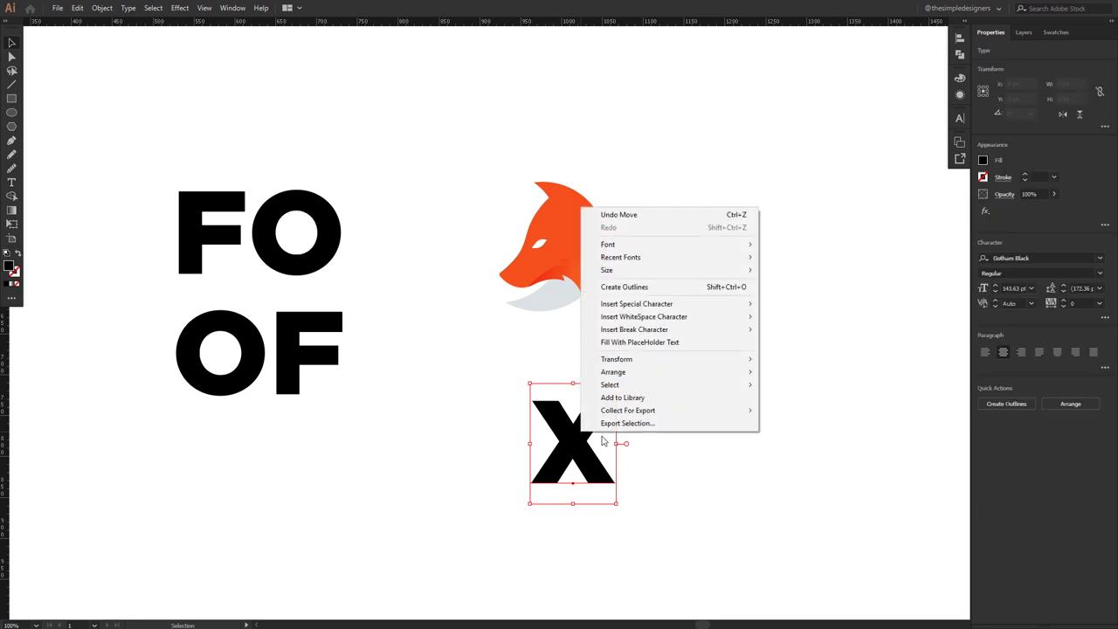
click(664, 286)
click(574, 487)
scroll(573, 487, up, 1)
- Place the fox head over the X's left side and enlarge the X to about 153 × 151 px
drag(489, 63, 516, 399)
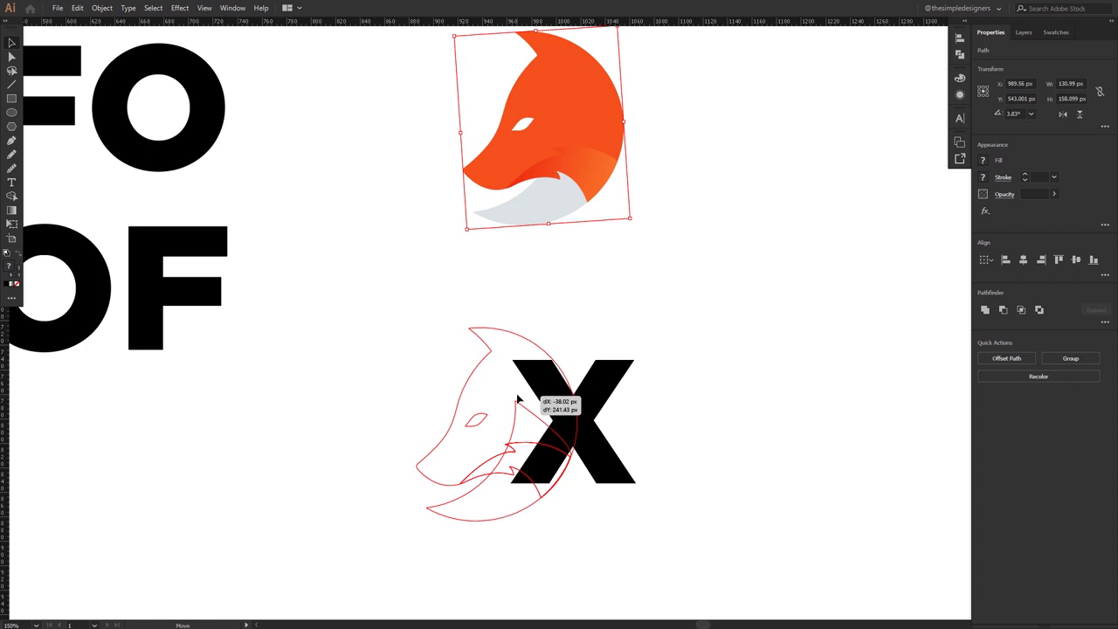
drag(517, 399, 516, 399)
click(620, 395)
drag(638, 360, 669, 324)
click(463, 502)
click(524, 544)
click(610, 406)
drag(669, 325, 669, 331)
- Send the X behind the fox head and group the fox head's shapes
key(a)
key(ctrl+bracketleft)
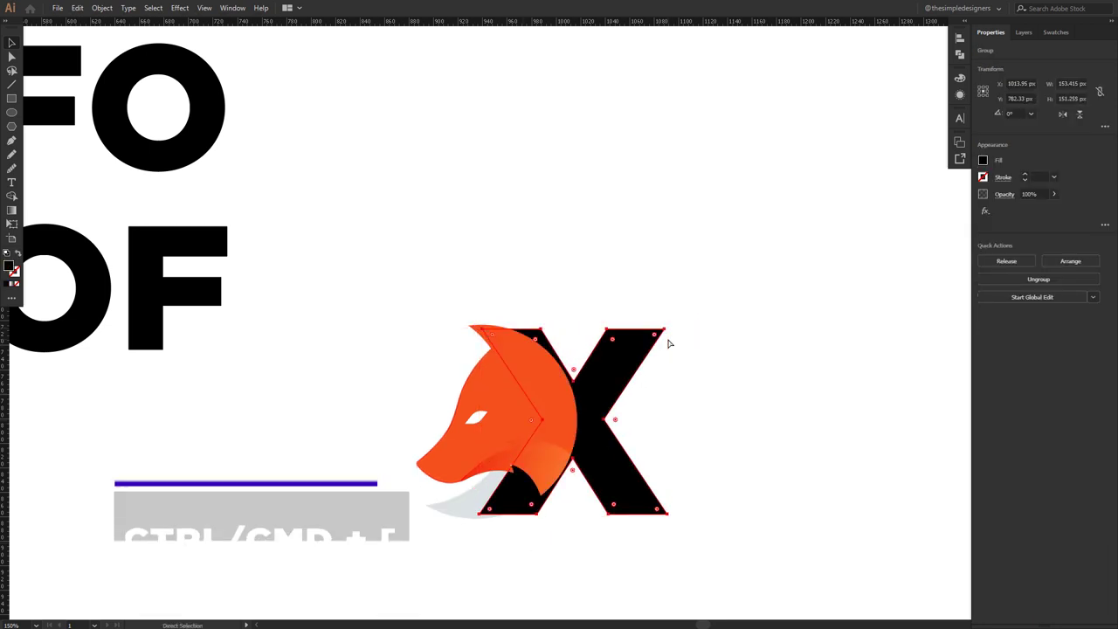
key(v)
key(ctrl+h)
click(497, 499)
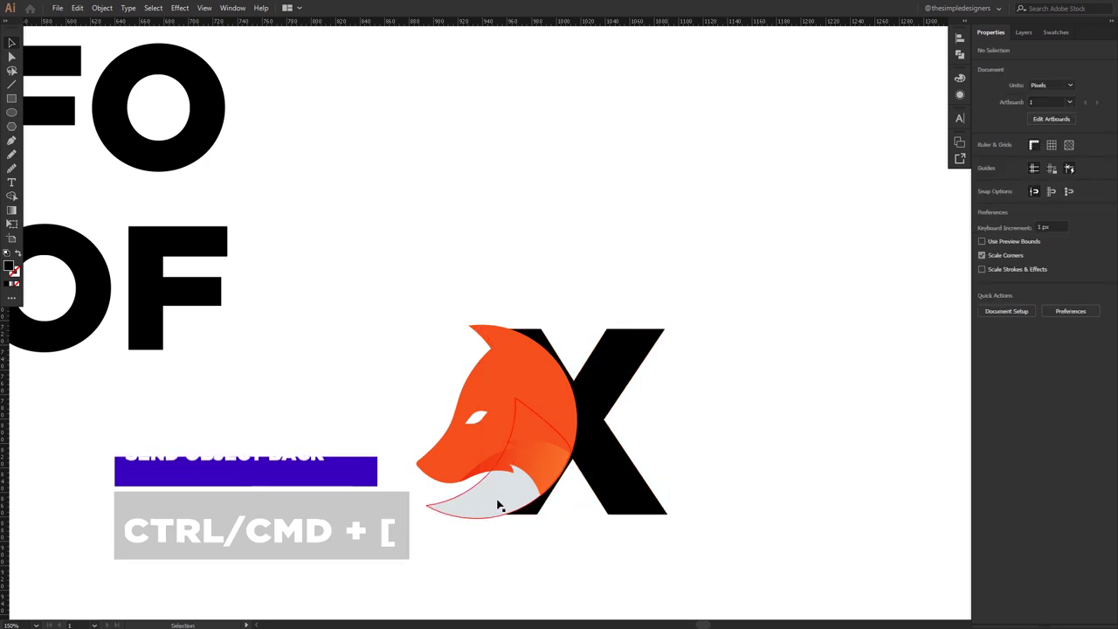
right_click(493, 404)
click(523, 243)
key(ctrl+plus)
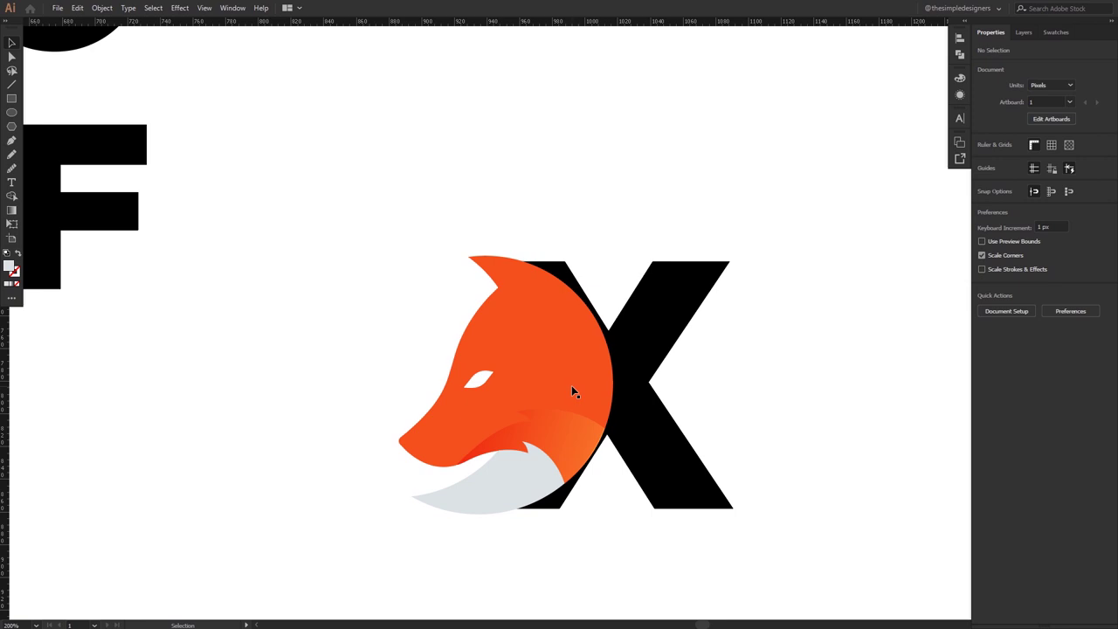
- Paste a copy of the fox head in front, unite it into a silhouette and enlarge it slightly
click(103, 8)
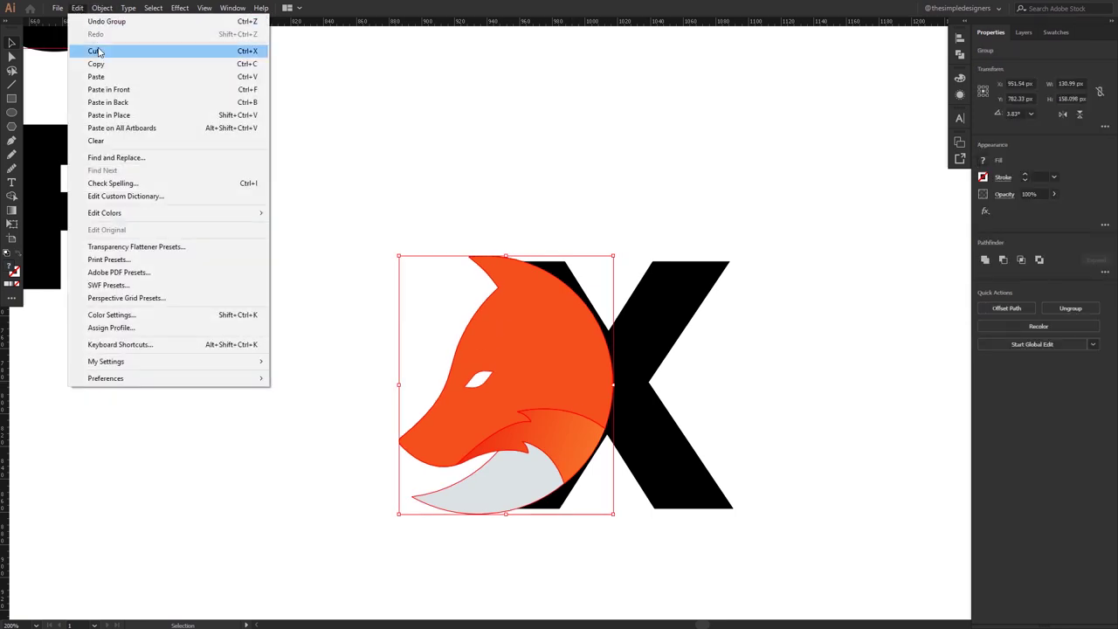
click(96, 62)
click(77, 8)
click(103, 90)
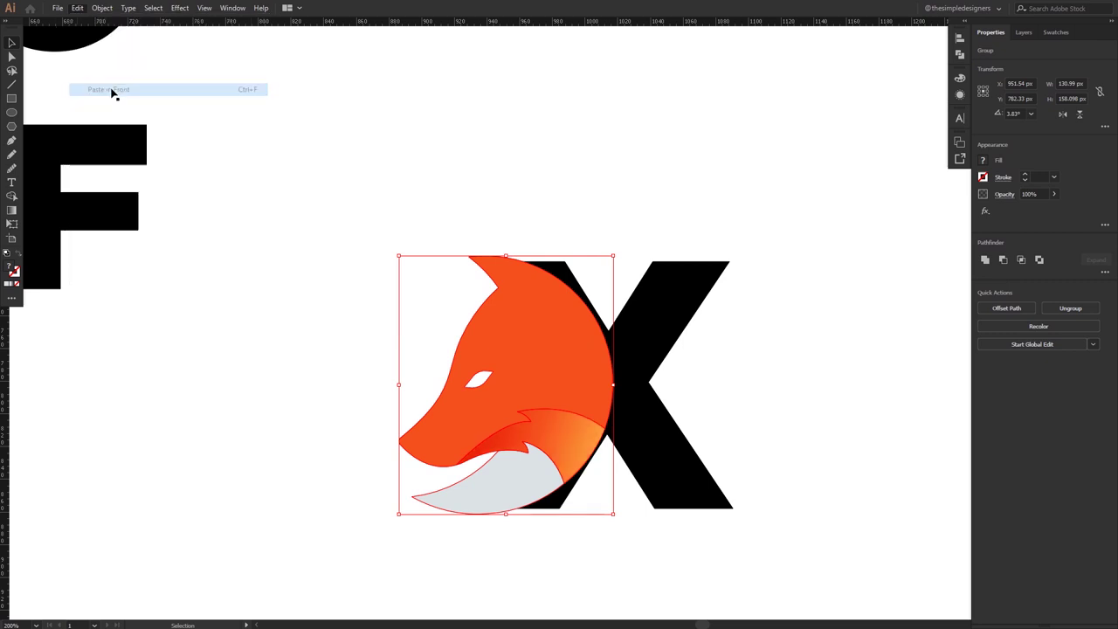
click(984, 260)
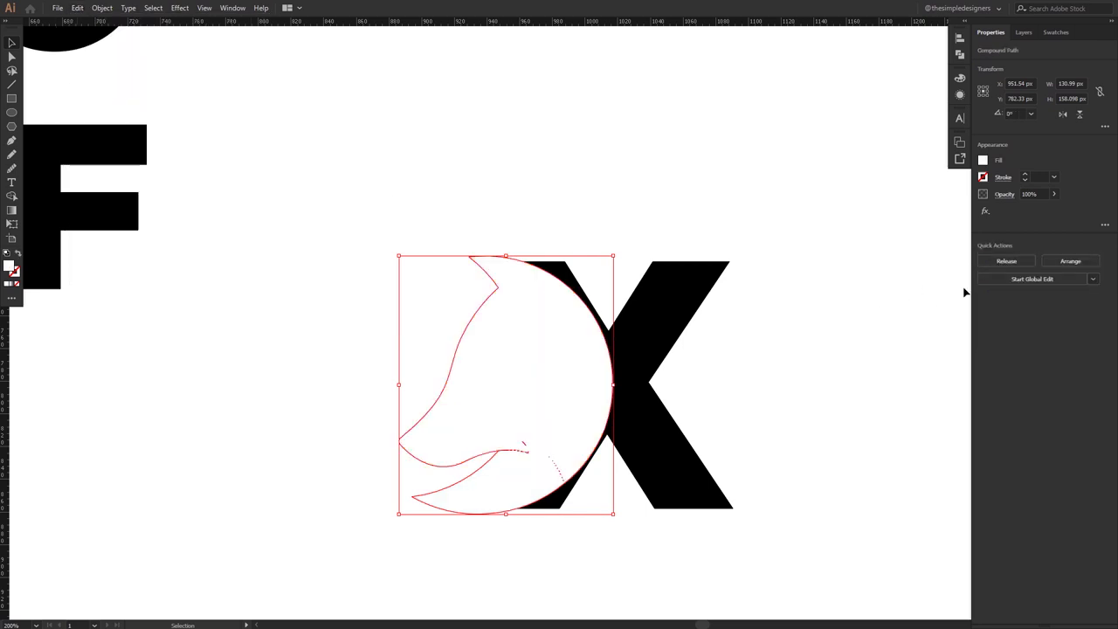
drag(612, 256, 622, 240)
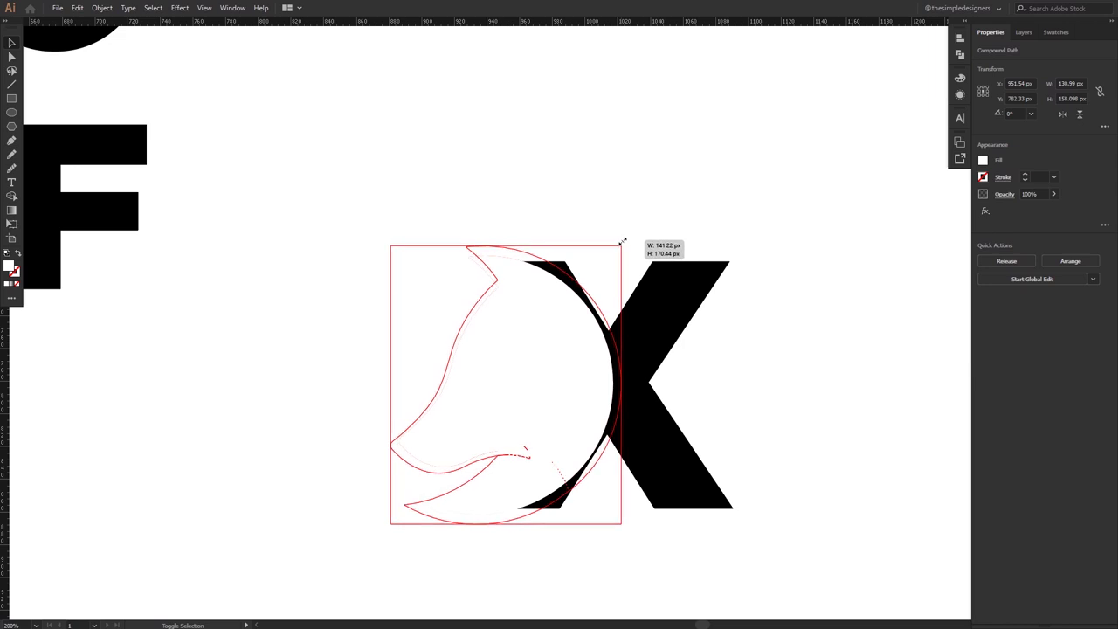
drag(622, 240, 622, 241)
- Subtract the fox silhouette from the X with Minus Front and delete the leftover fragments
click(661, 312)
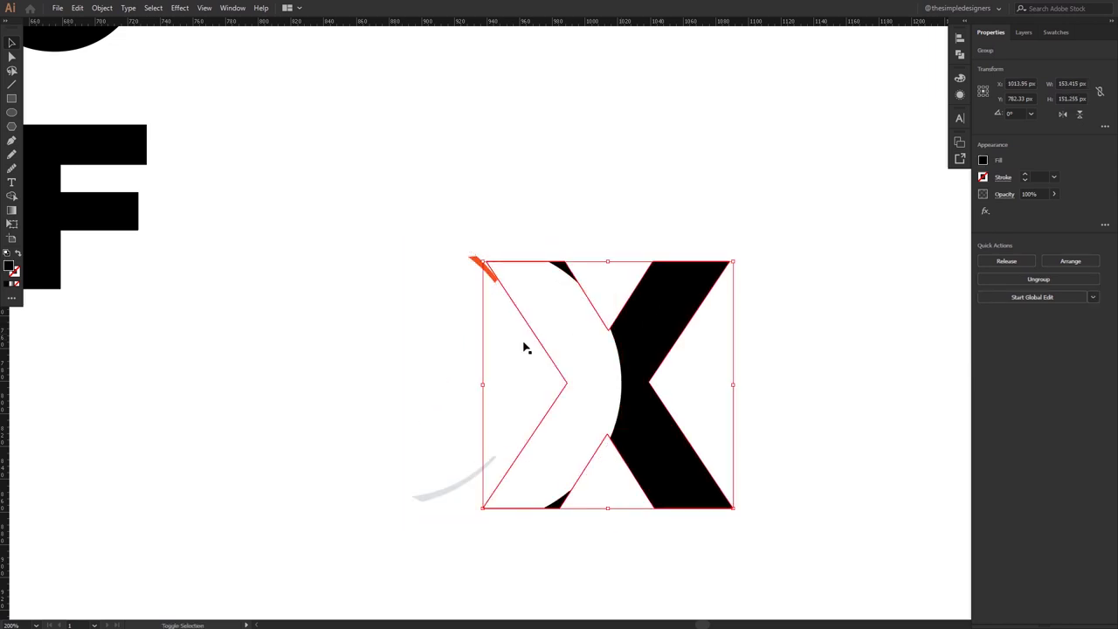
shift+click(508, 347)
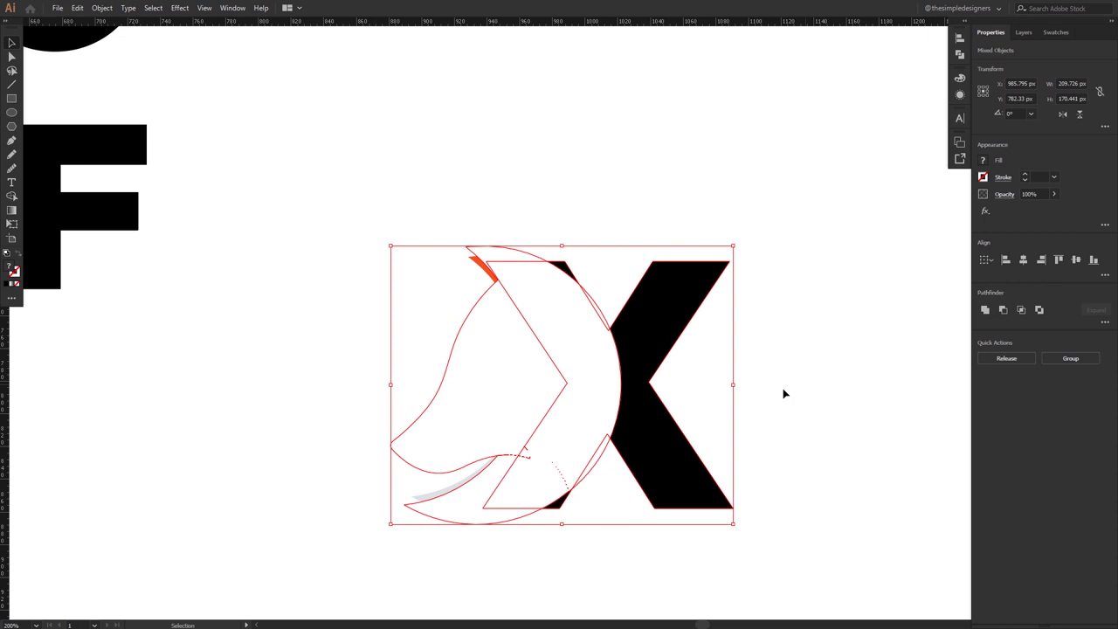
click(1003, 311)
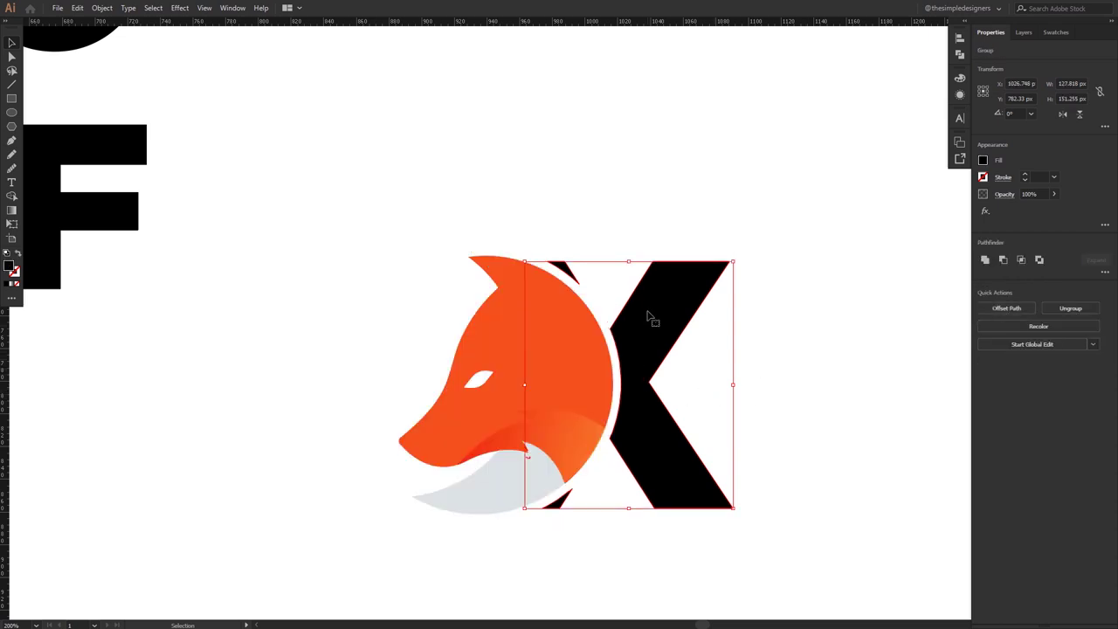
double_click(647, 340)
drag(489, 218, 588, 572)
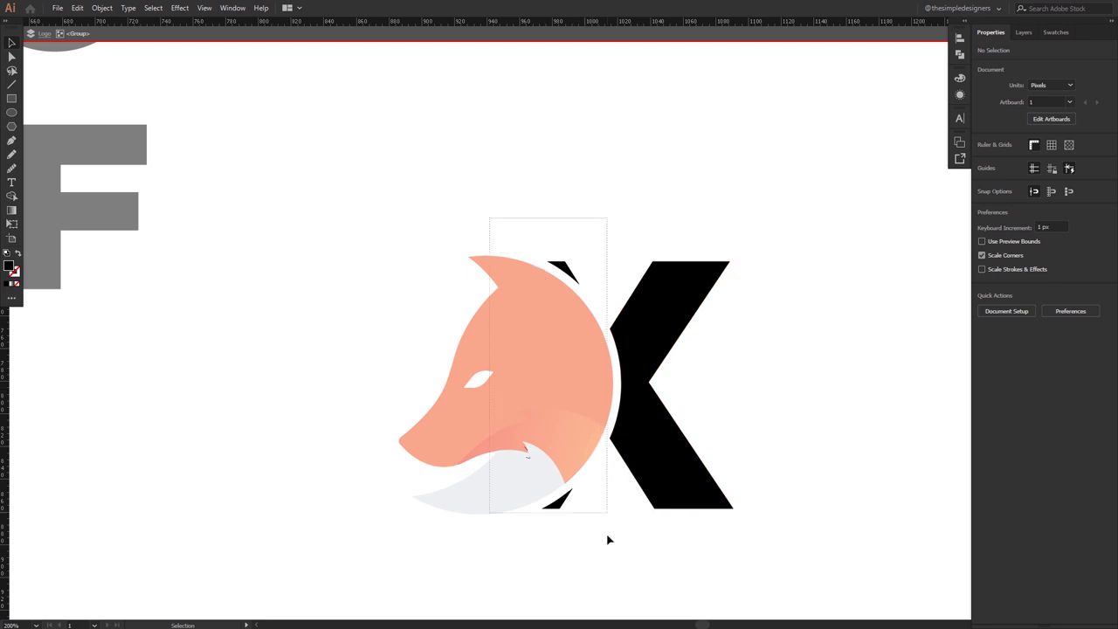
key(Delete)
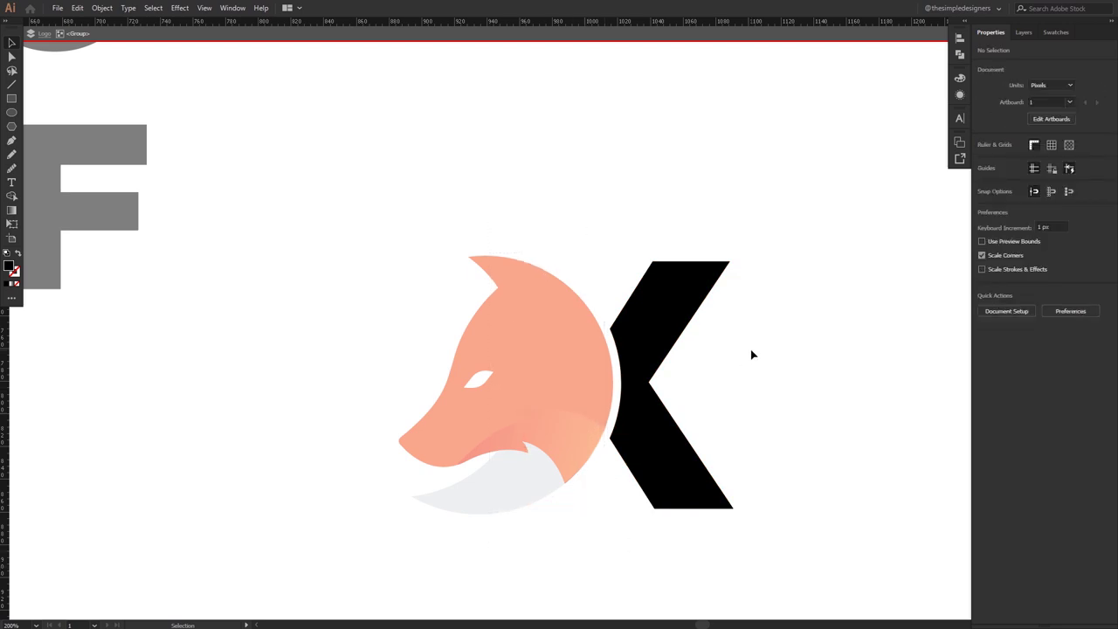
double_click(752, 355)
scroll(740, 353, down, 1)
- Place FO to the left of the fox mark and OF to its right
scroll(740, 352, down, 1)
click(390, 162)
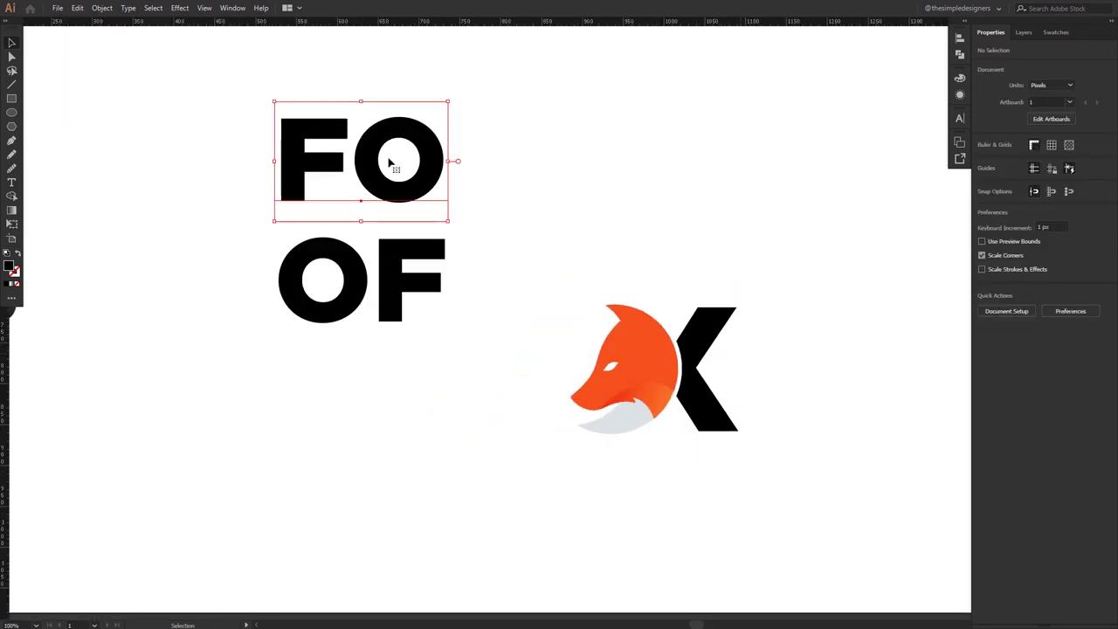
drag(390, 162, 487, 377)
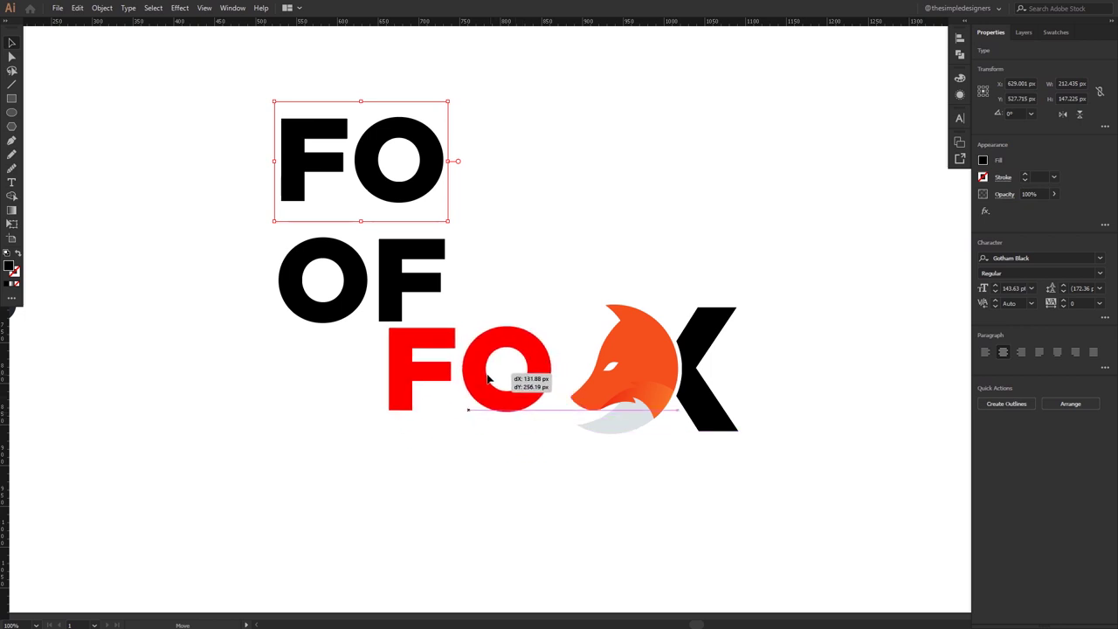
drag(487, 377, 487, 377)
click(489, 294)
mouse_move(499, 283)
mouse_down()
mouse_move(426, 276)
mouse_move(373, 229)
mouse_up()
drag(262, 267, 736, 350)
- Centre the wordmark pieces vertically and group the fox with the X remnant
key(ctrl+a)
click(1070, 400)
drag(654, 487, 510, 271)
right_click(562, 348)
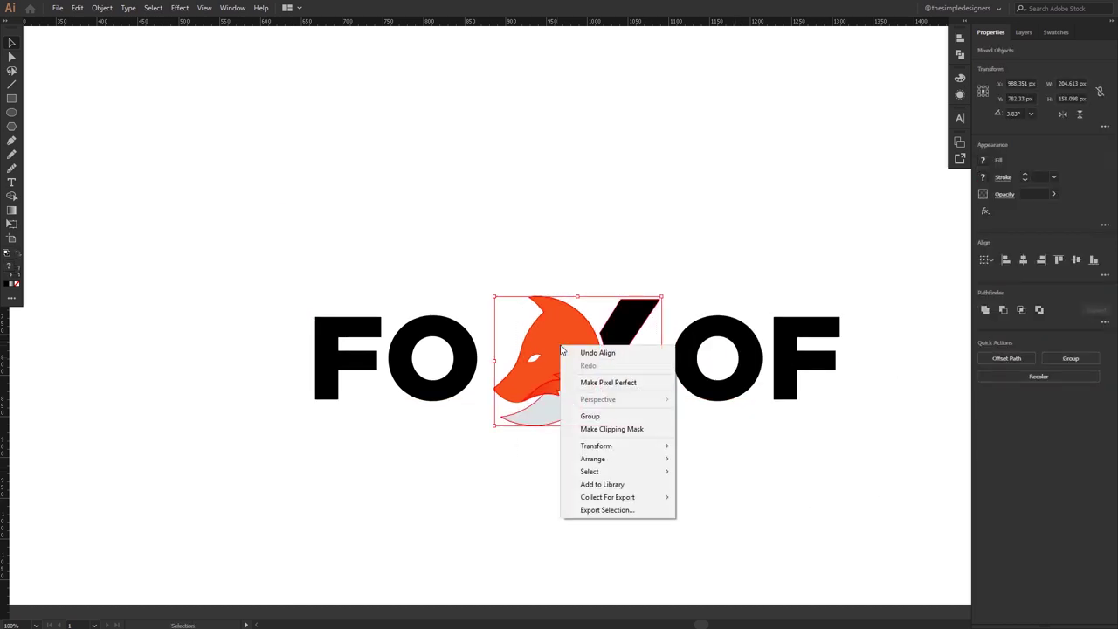
click(589, 416)
drag(864, 480, 428, 358)
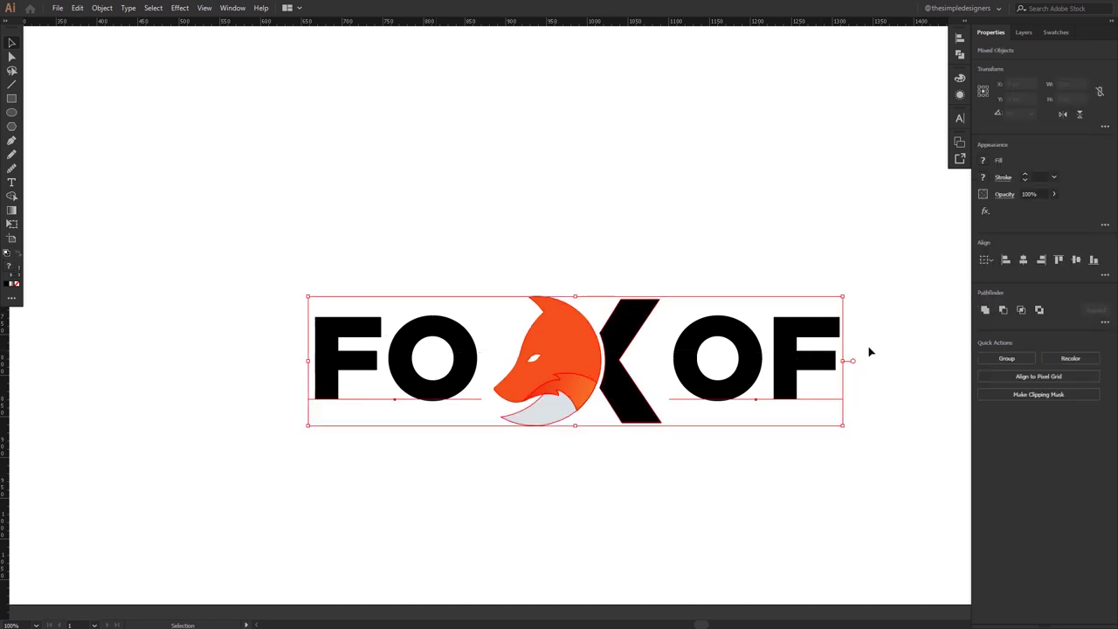
click(1076, 259)
- Colour the FO and OF letters dark navy
click(655, 544)
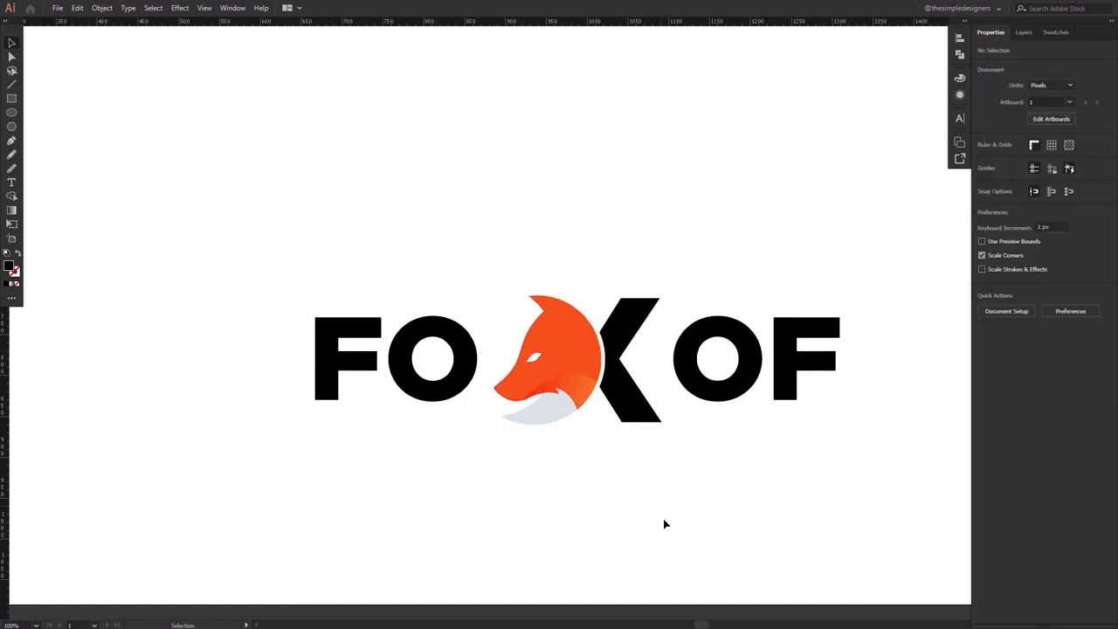
click(743, 407)
shift+click(633, 419)
click(731, 399)
shift+click(382, 387)
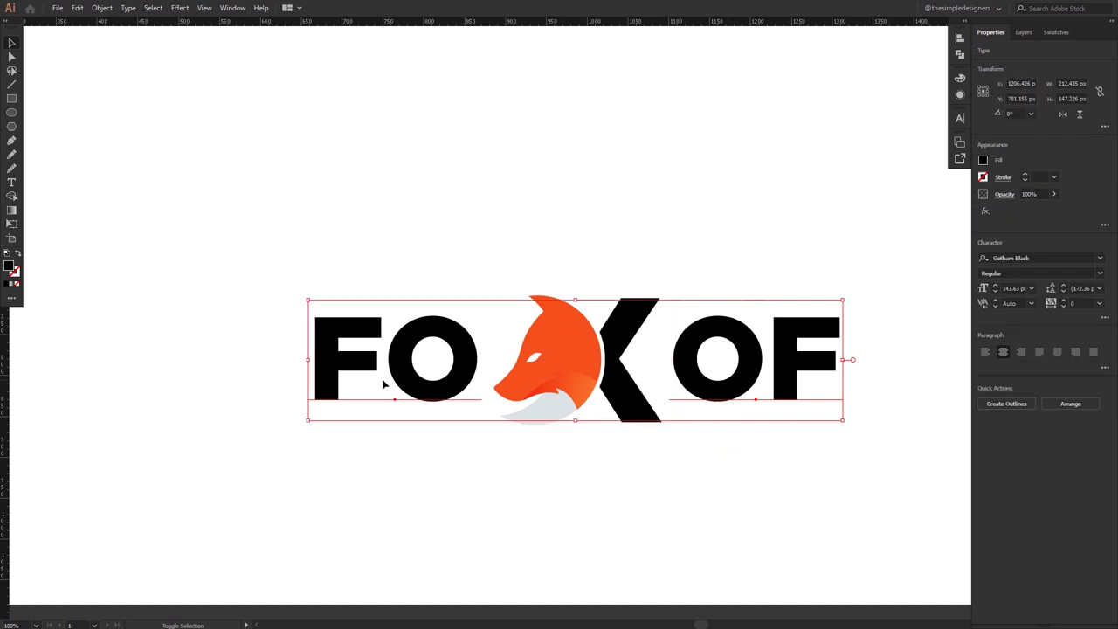
click(1056, 32)
click(1015, 326)
click(788, 474)
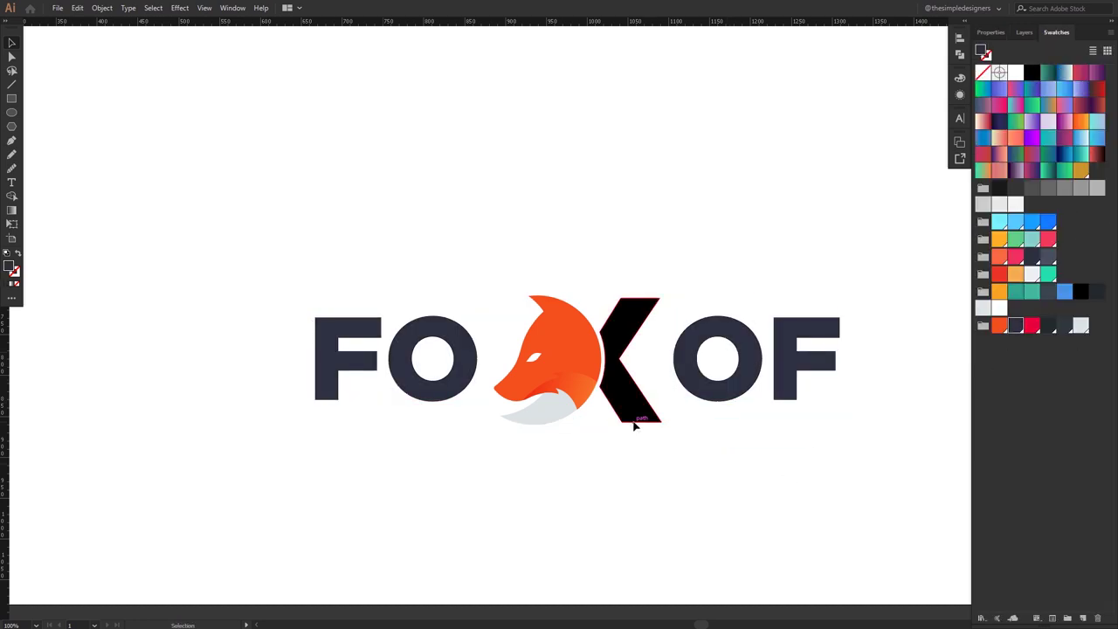
- Colour the X remnant inside the fox group dark navy too
double_click(637, 419)
click(1015, 325)
double_click(764, 474)
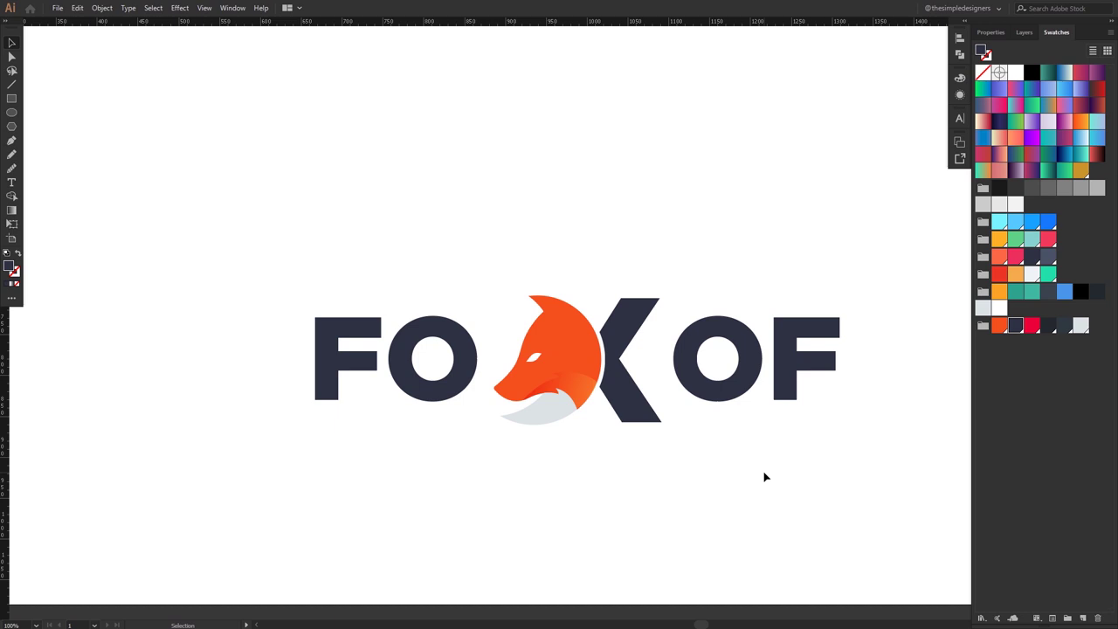
key(ctrl+0)
drag(809, 481, 492, 371)
right_click(666, 416)
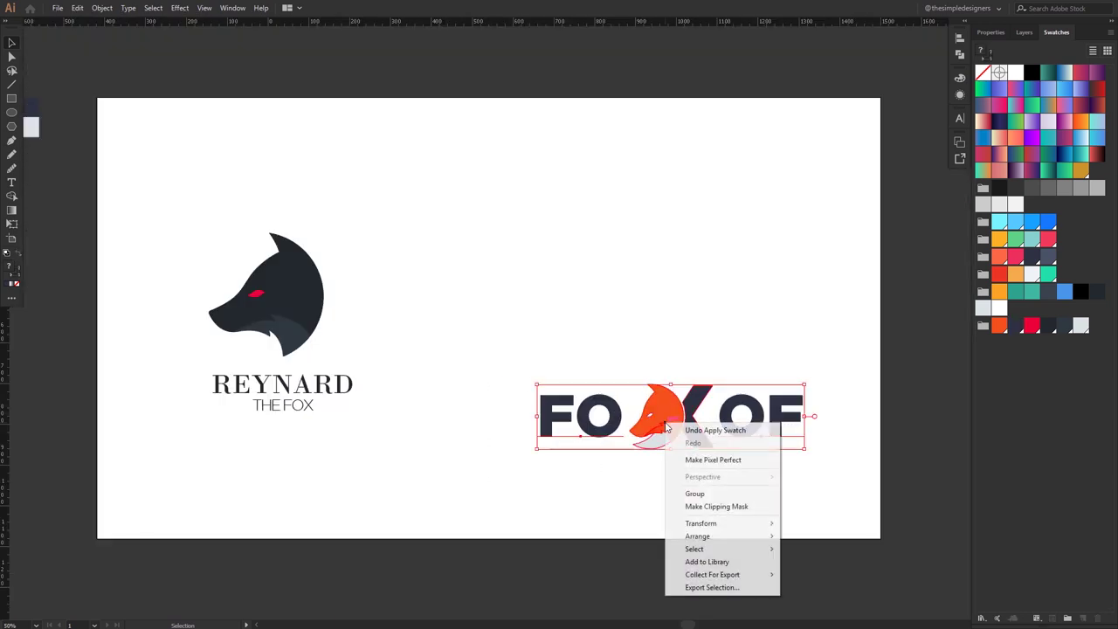
- Group the FOXOF wordmark, move it upward, and group the dark fox with the REYNARD text
click(690, 492)
drag(667, 423, 659, 307)
click(683, 433)
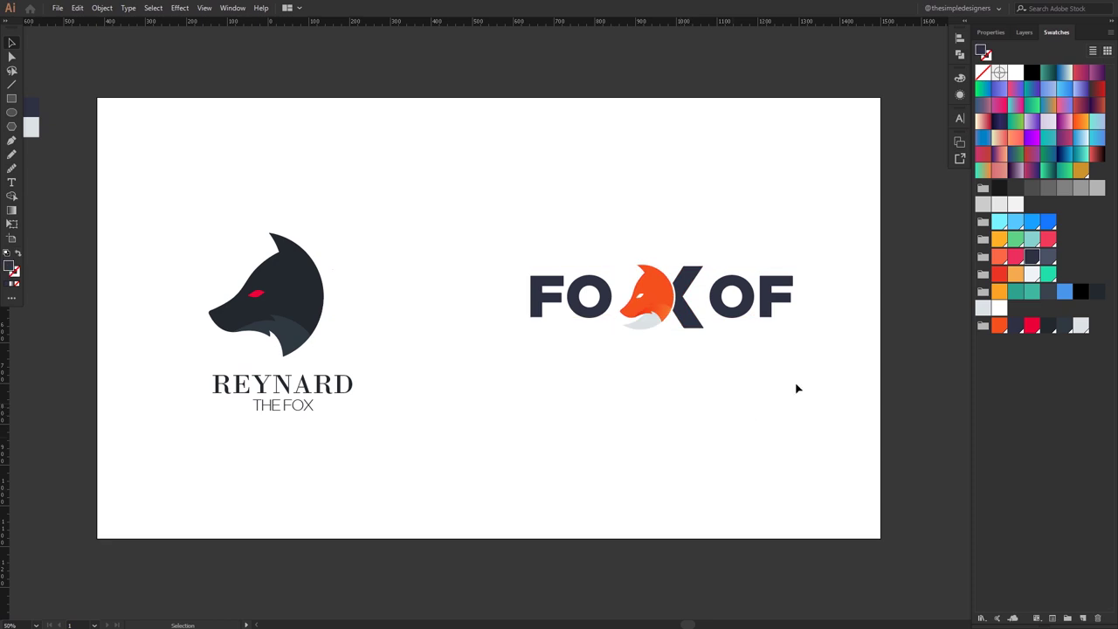
drag(379, 449, 294, 370)
right_click(276, 285)
click(305, 356)
- Vertically centre both logos on each other with Vertical Align Center
click(751, 297)
drag(788, 444, 223, 202)
click(959, 38)
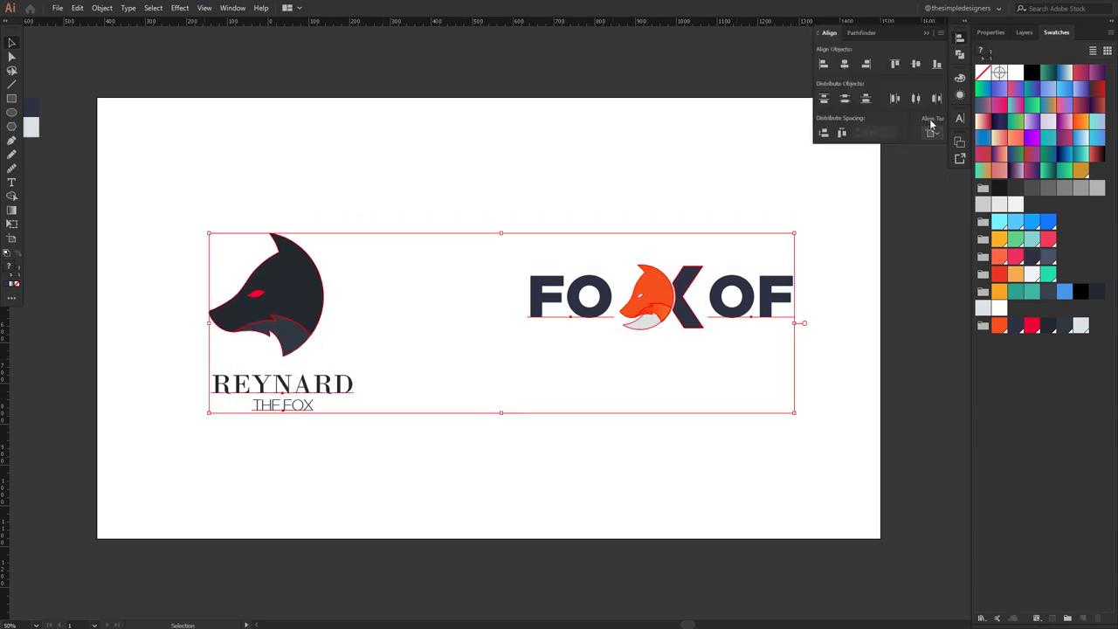
click(915, 65)
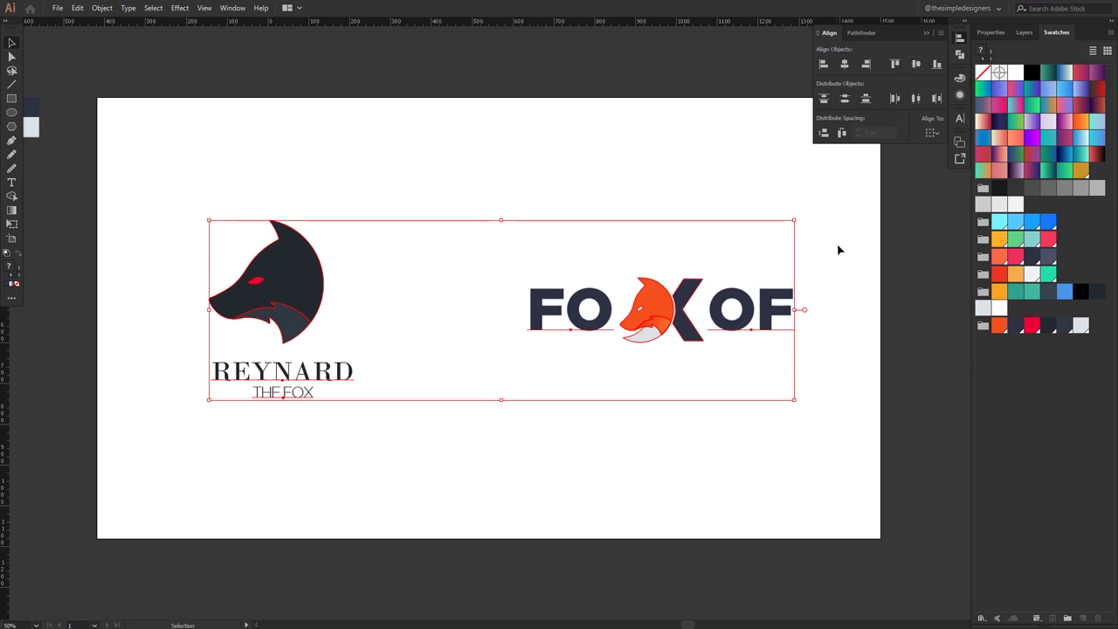
click(838, 250)
- Nudge the REYNARD logo slightly right and scale the FOXOF wordmark down slightly
drag(276, 279, 307, 280)
click(649, 407)
click(791, 308)
drag(794, 309, 784, 305)
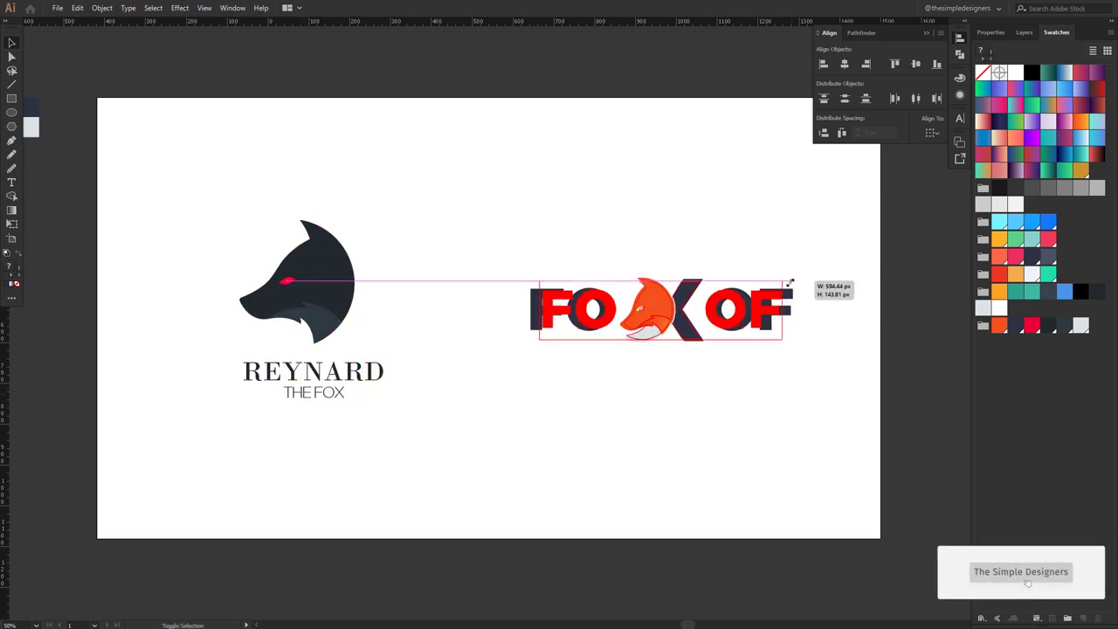
click(739, 386)
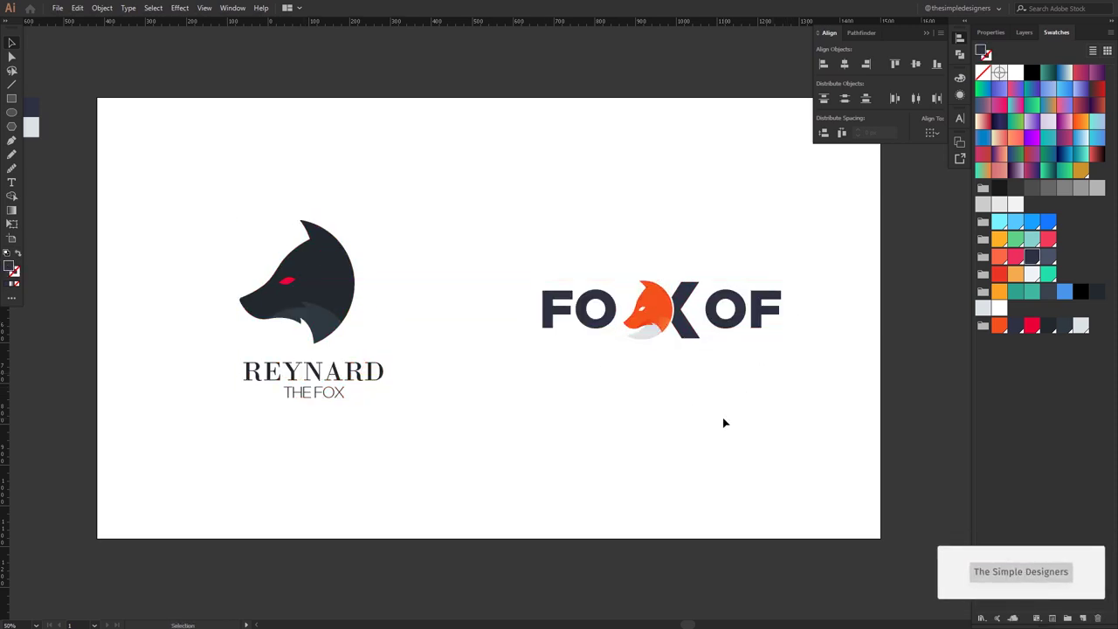